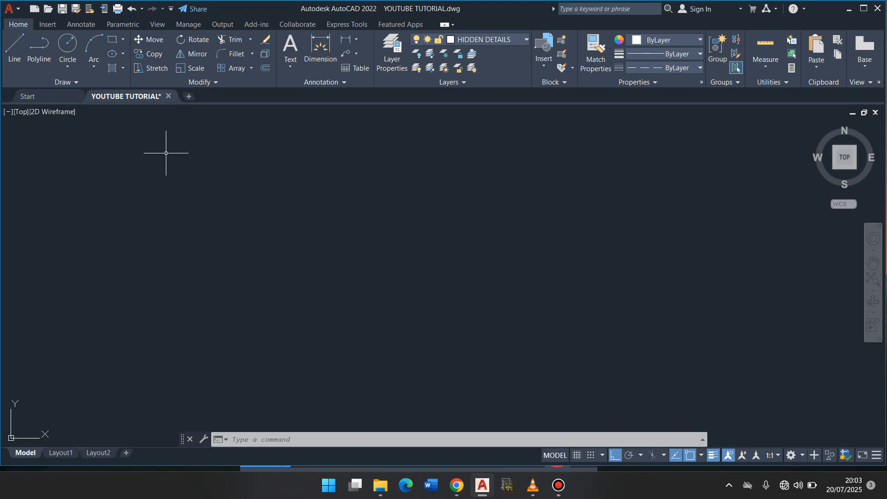
pyautogui.click(57, 83)
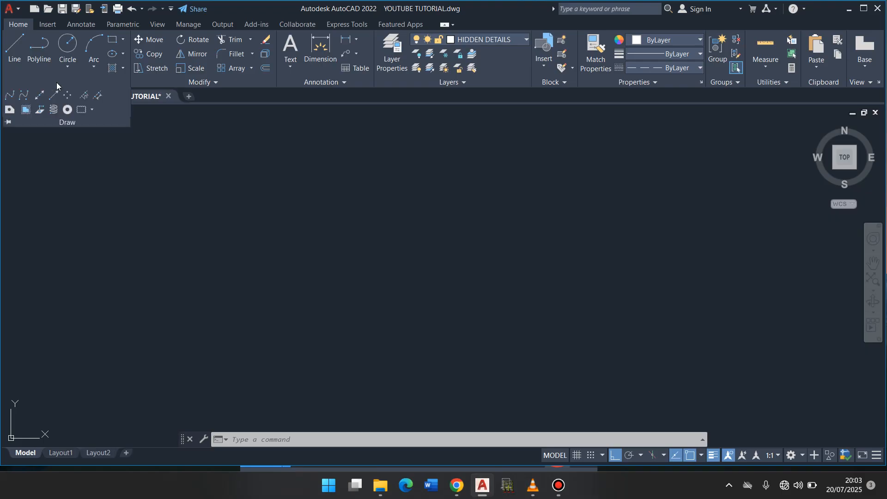
pyautogui.click(303, 253)
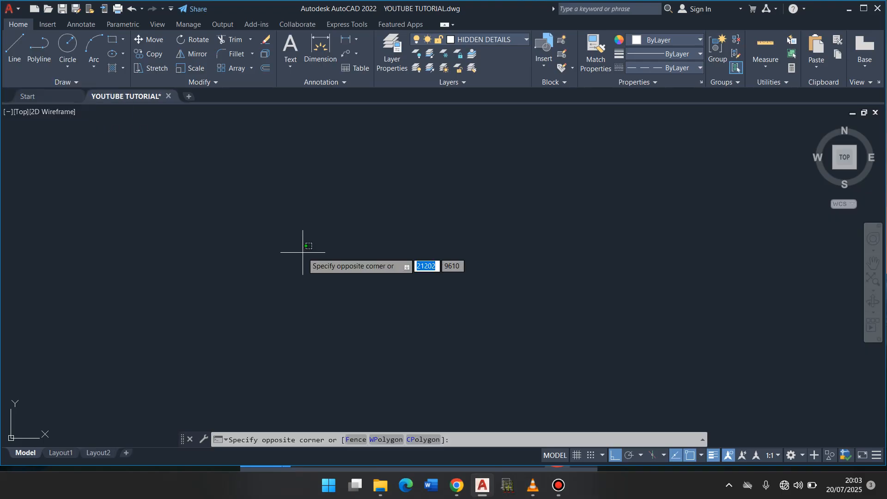
pyautogui.click(303, 252)
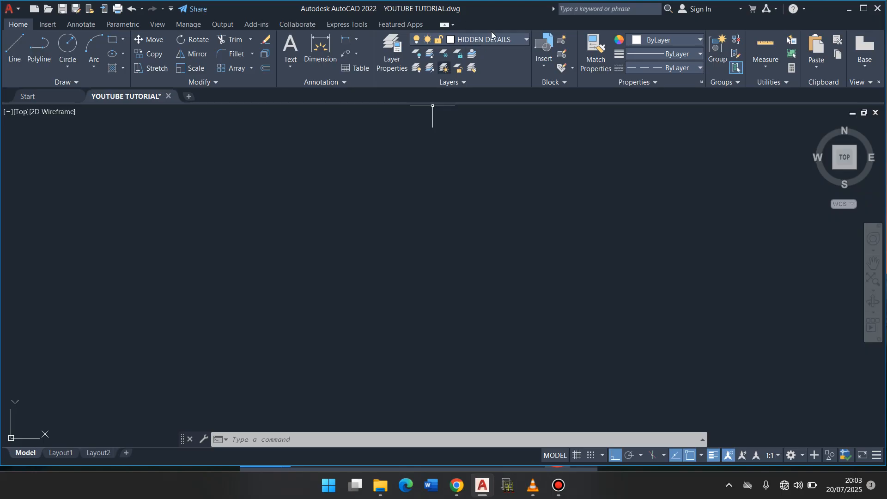
# - Make WALL the current layer and draw a vertical and a horizontal construction line crossing at one point in the upper part of the drawing
pyautogui.click(513, 40)
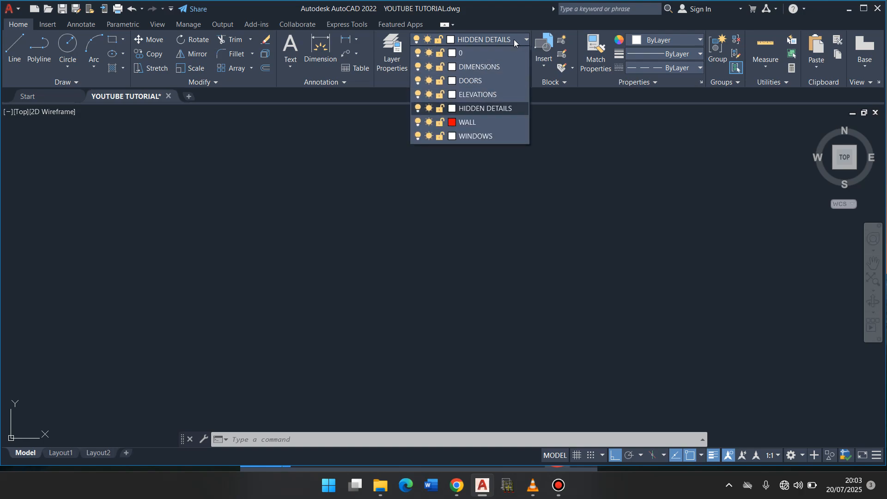
pyautogui.click(471, 123)
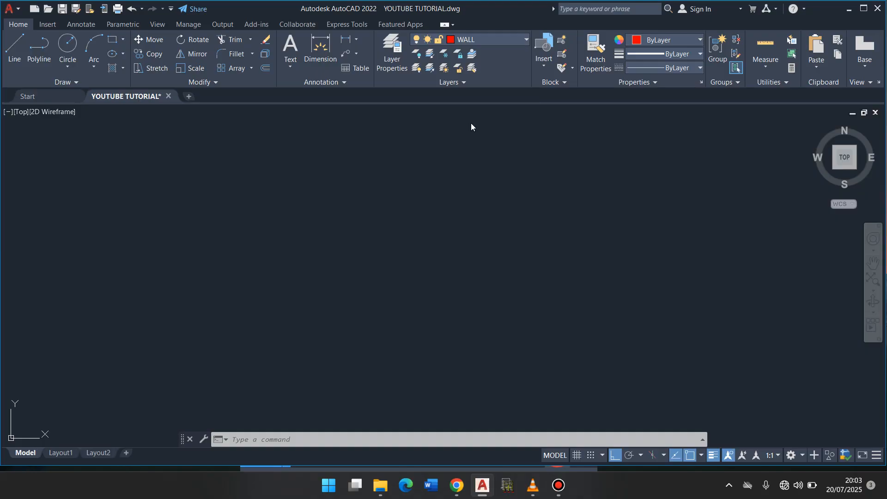
pyautogui.click(72, 83)
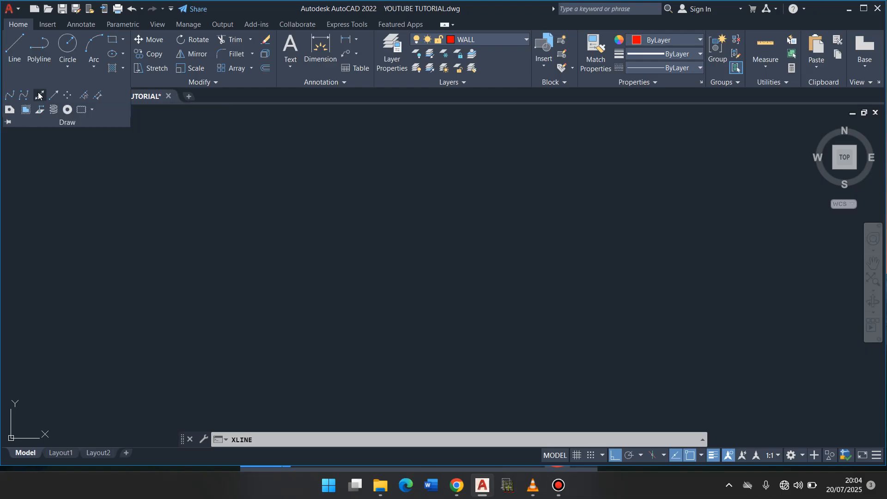
pyautogui.click(39, 96)
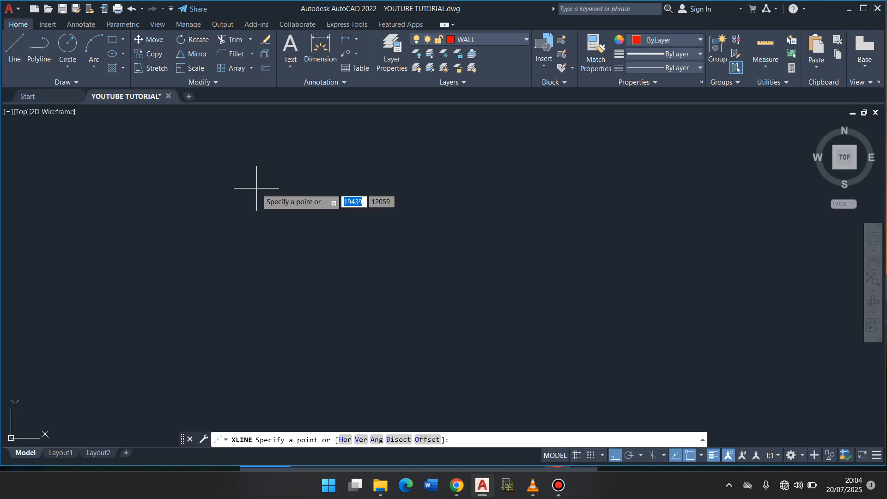
pyautogui.click(256, 188)
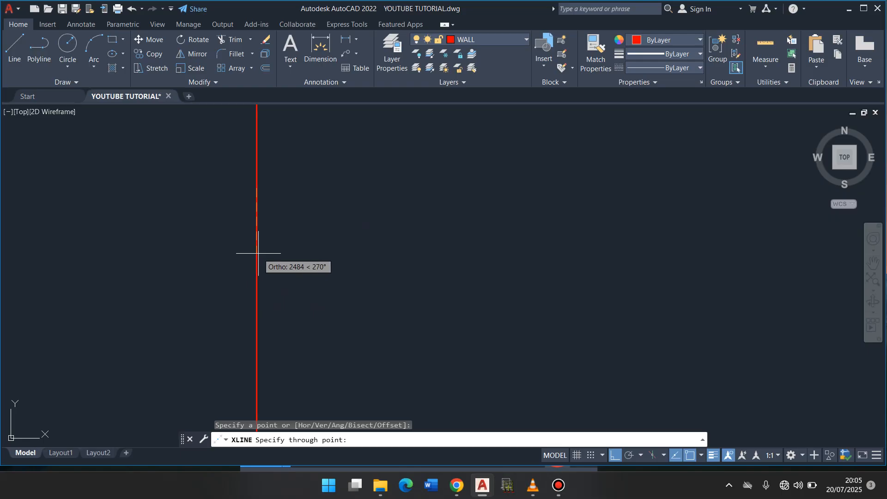
pyautogui.click(258, 253)
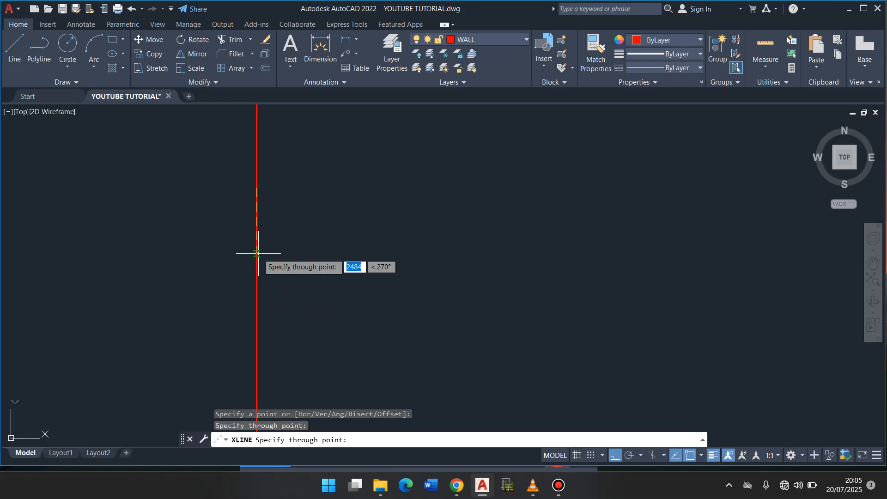
pyautogui.click(359, 208)
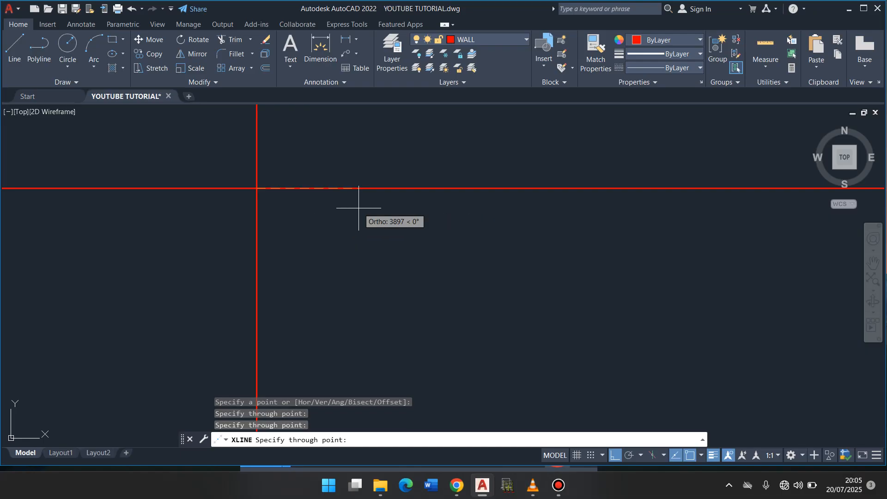
pyautogui.press('Return')
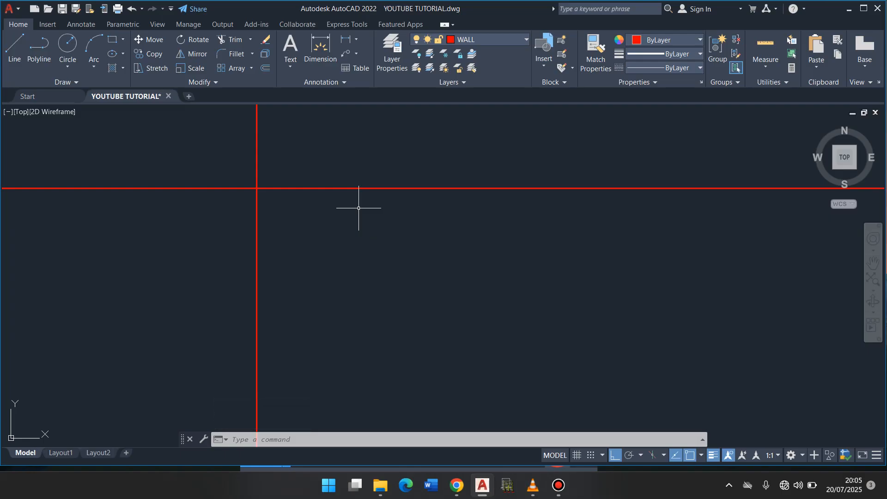
pyautogui.click(67, 81)
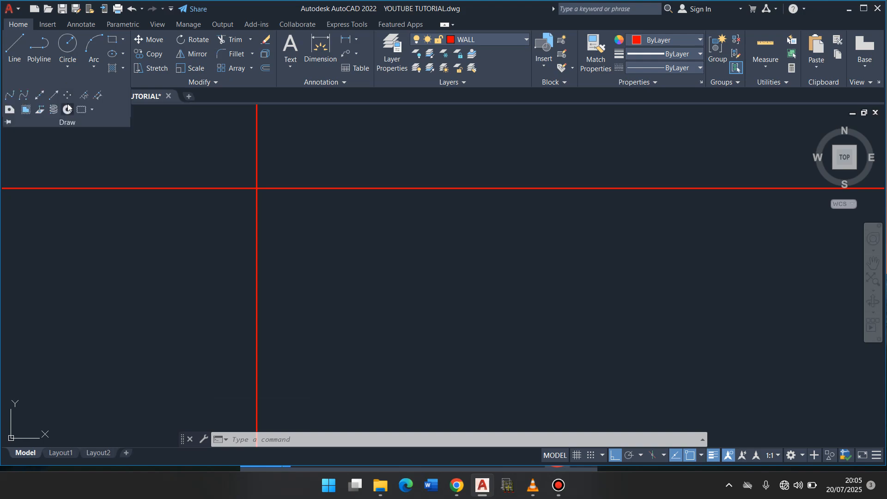
pyautogui.click(44, 98)
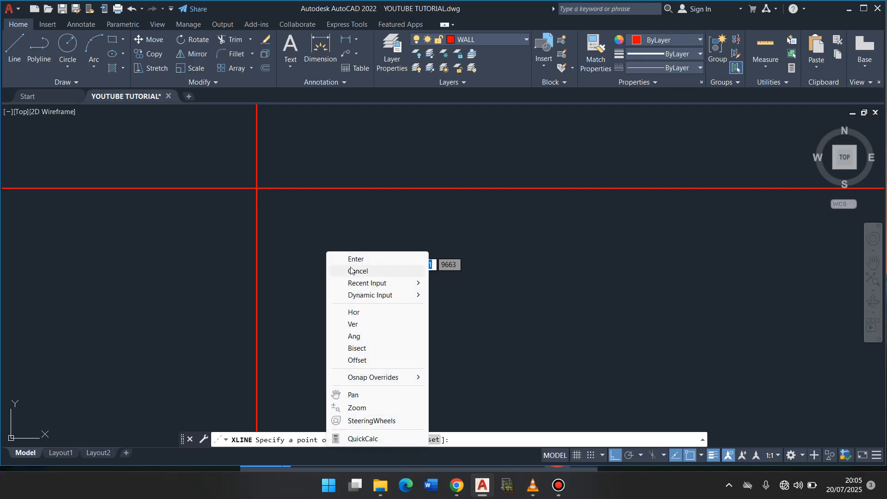
pyautogui.click(365, 272)
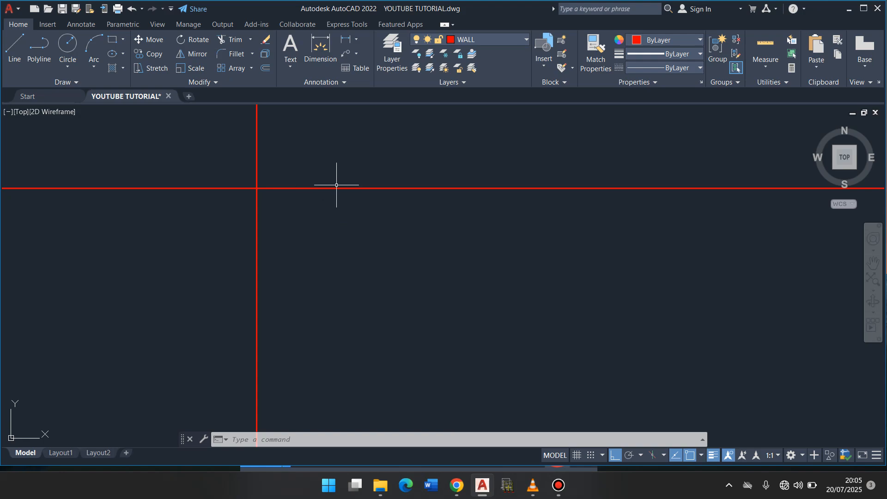
# - Offset the vertical construction line 150 to the right and the horizontal one 150 downward to form the wall thickness
pyautogui.scroll(10, 346, 174)
pyautogui.scroll(-12, 345, 174)
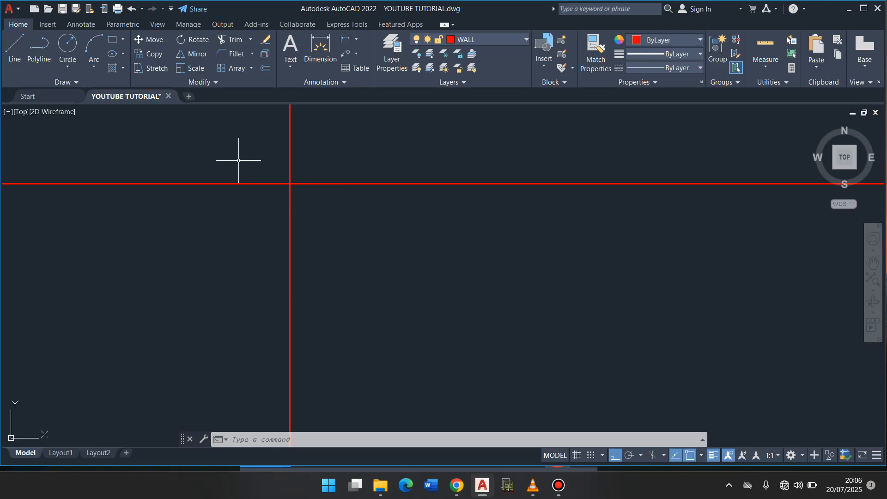
pyautogui.click(262, 69)
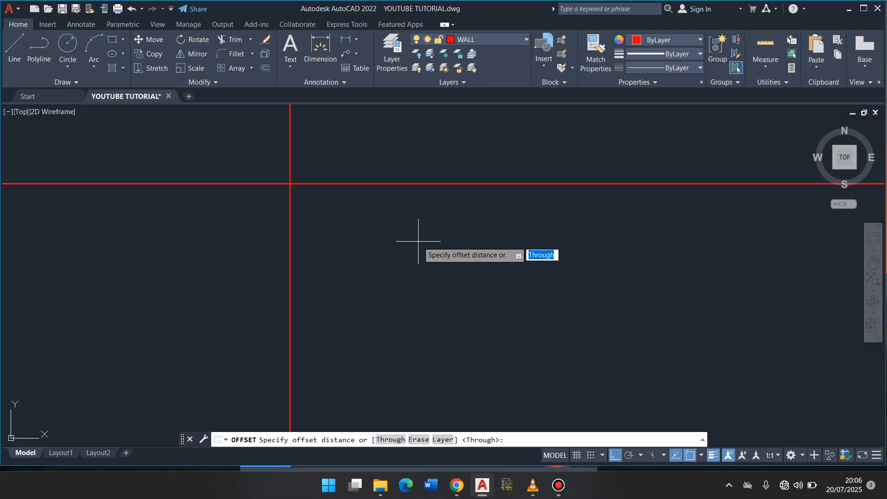
pyautogui.write('150')
pyautogui.press('Return')
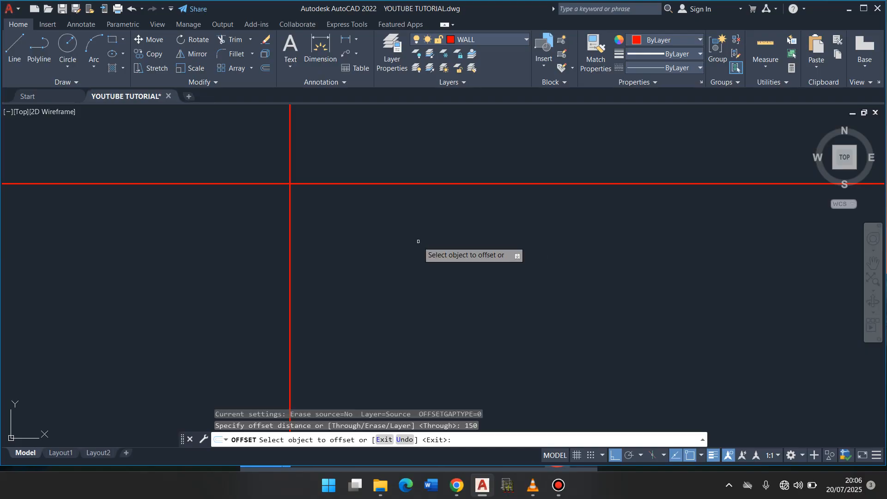
pyautogui.click(290, 213)
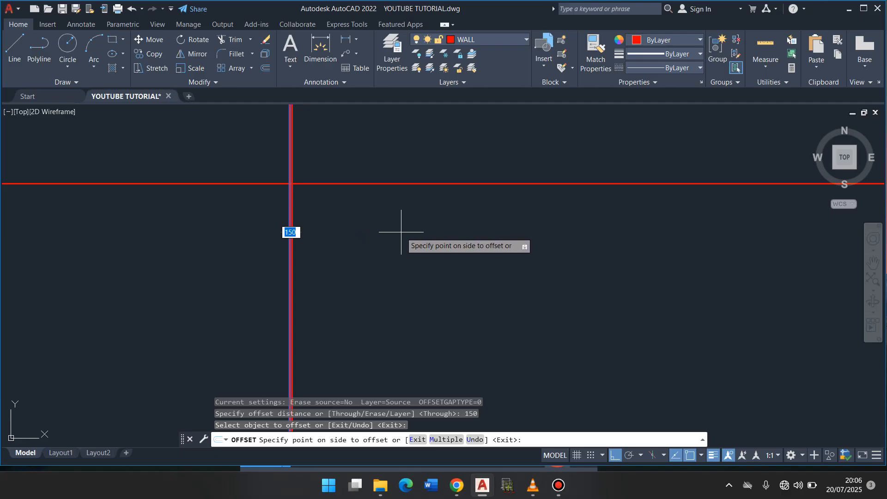
pyautogui.click(468, 270)
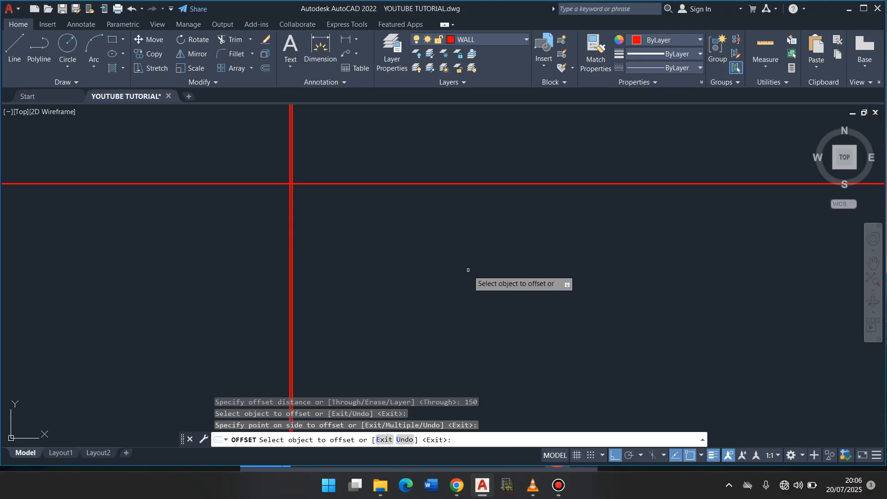
pyautogui.click(389, 183)
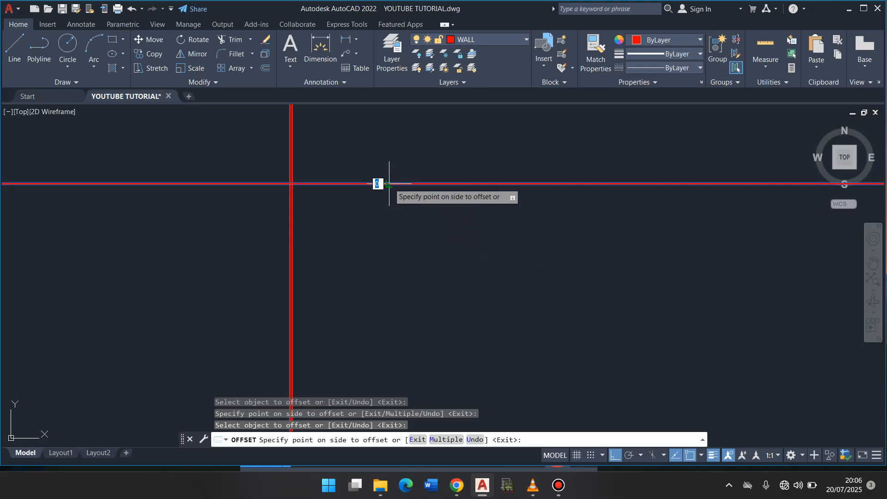
pyautogui.click(393, 243)
pyautogui.press('Return')
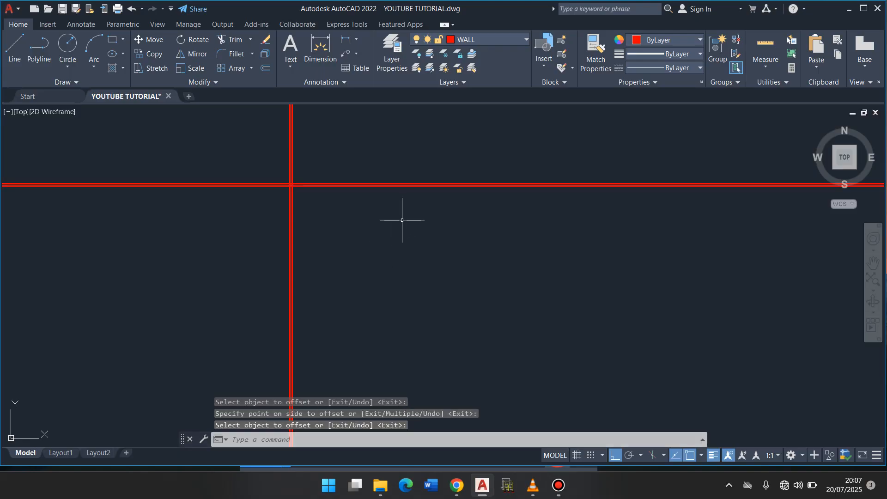
# - Offset the inner vertical wall line 3600 to the right and the inner horizontal wall line 3600 downward
pyautogui.scroll(4, 416, 206)
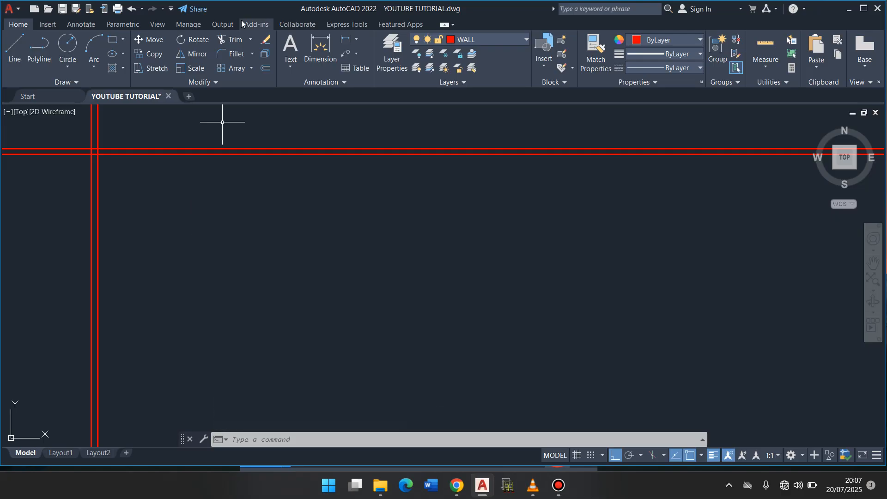
pyautogui.click(266, 68)
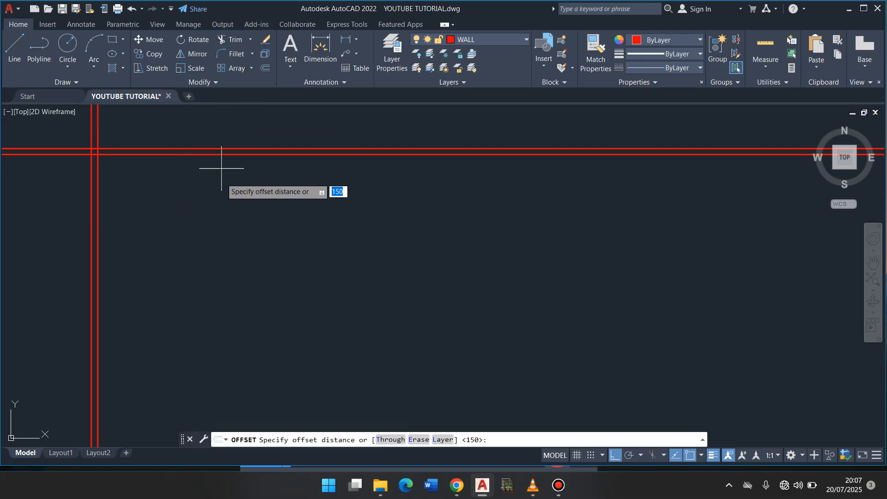
pyautogui.write('3')
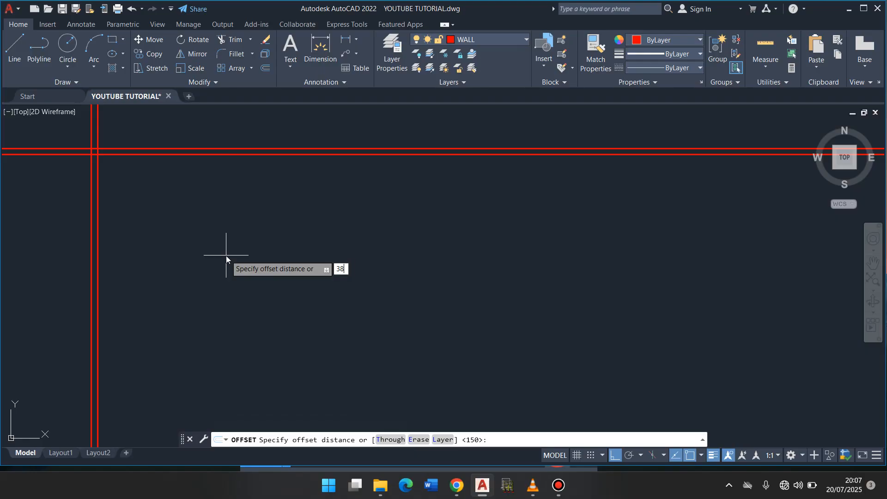
pyautogui.write('600')
pyautogui.press('Return')
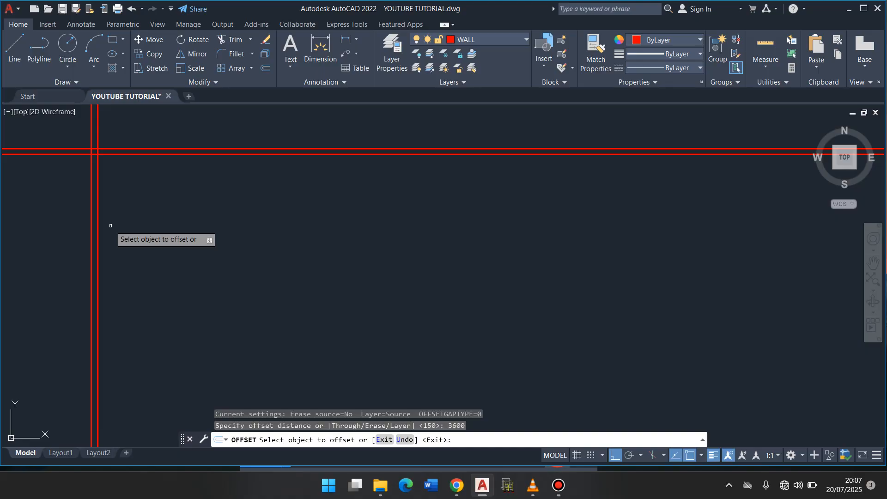
pyautogui.click(97, 231)
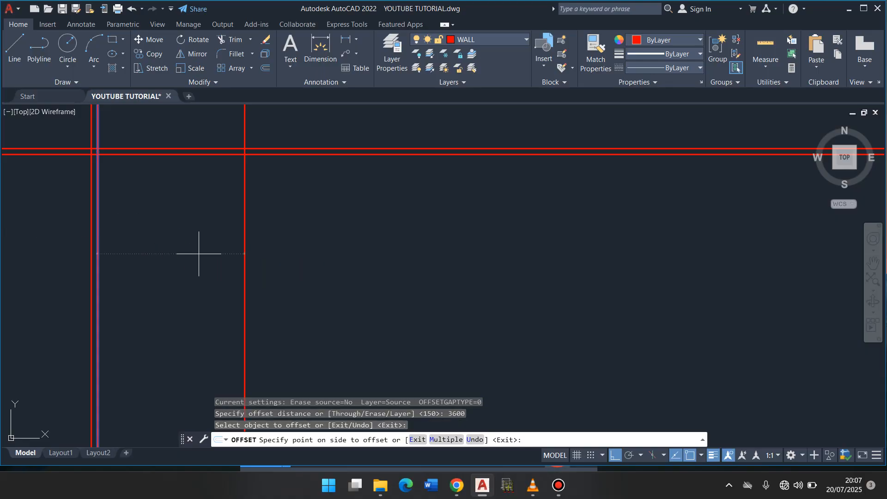
pyautogui.click(199, 241)
pyautogui.click(290, 156)
pyautogui.click(289, 227)
pyautogui.press('Return')
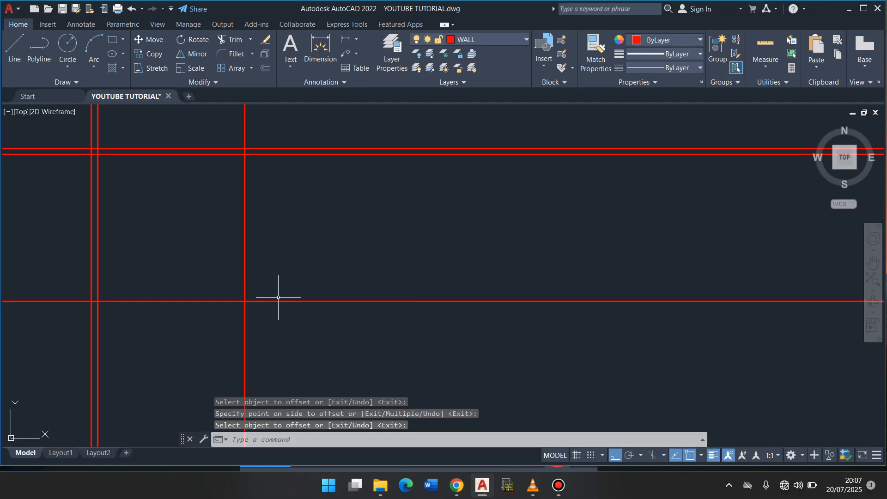
# - Offset the new vertical line 150 to the right and the new horizontal line 150 downward to complete the room's opposite walls
pyautogui.press('Return')
pyautogui.write('150')
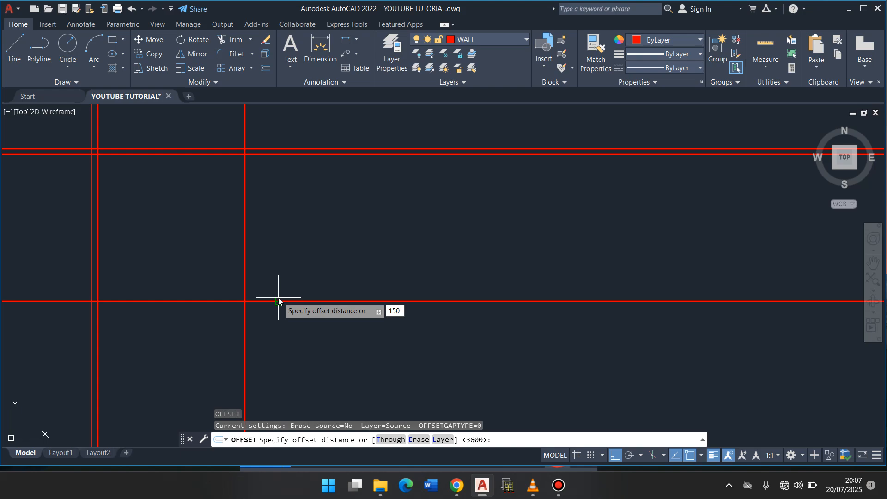
pyautogui.press('Return')
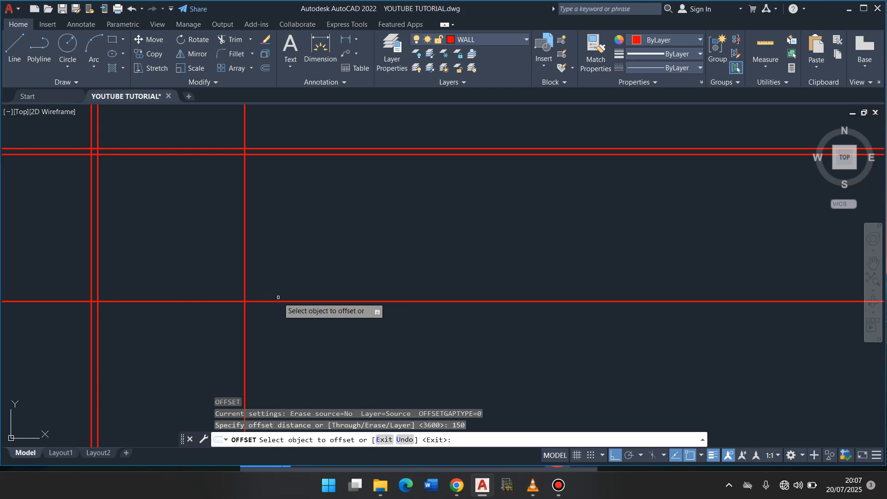
pyautogui.click(244, 264)
pyautogui.click(296, 263)
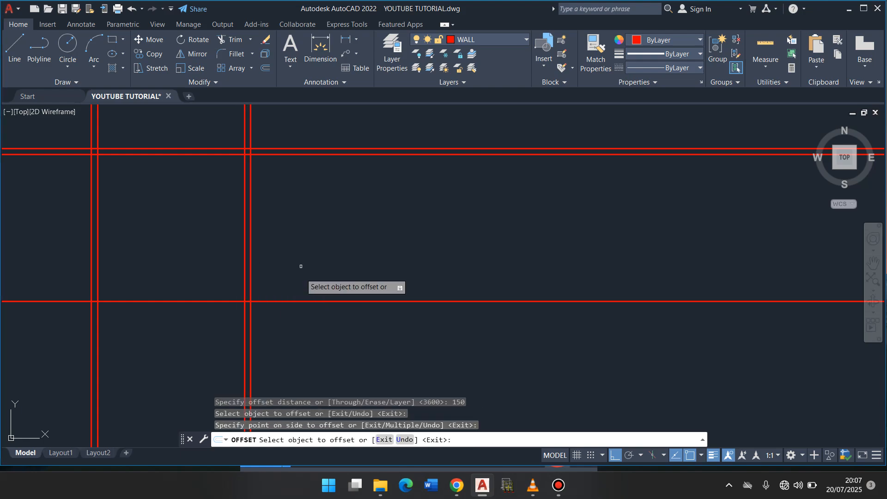
pyautogui.click(291, 301)
pyautogui.click(286, 331)
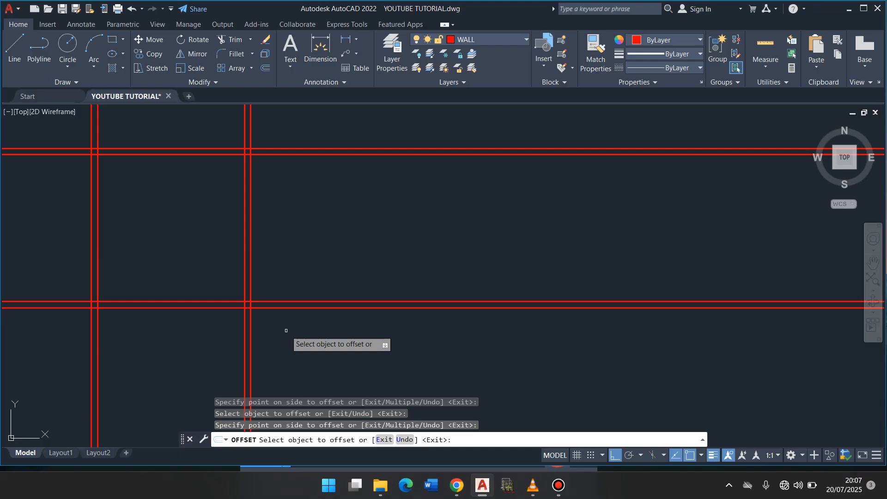
pyautogui.scroll(6, 286, 330)
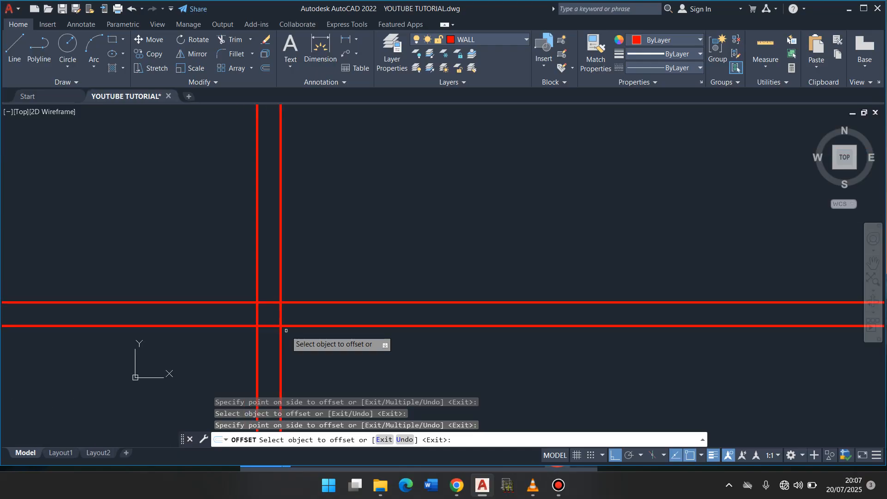
pyautogui.scroll(8, 272, 359)
pyautogui.scroll(-4, 272, 358)
pyautogui.scroll(5, 272, 359)
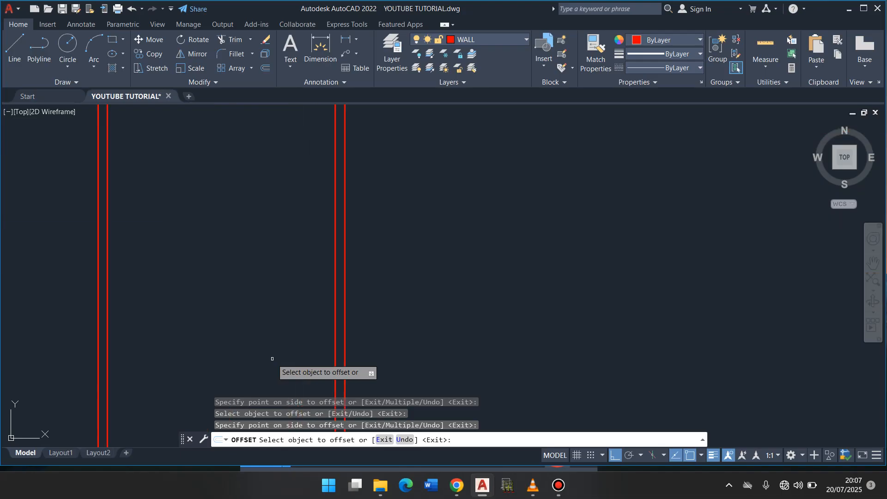
pyautogui.scroll(-1, 272, 359)
pyautogui.scroll(-4, 272, 359)
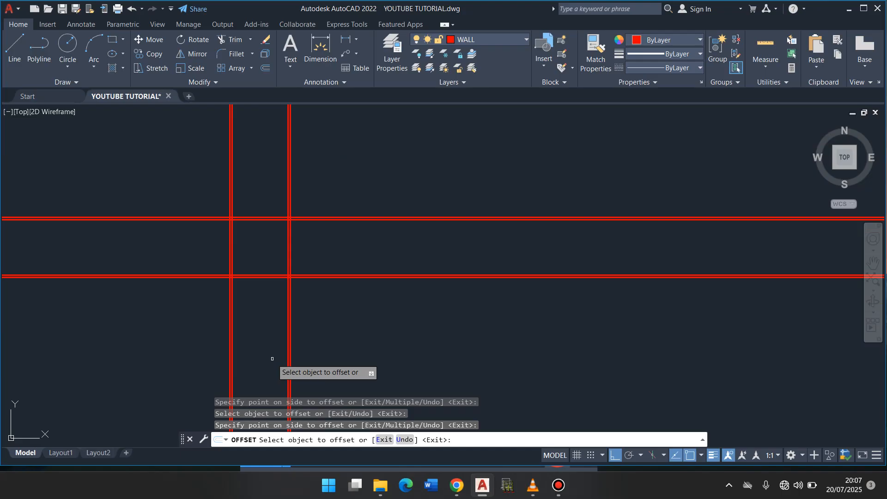
pyautogui.press('Return')
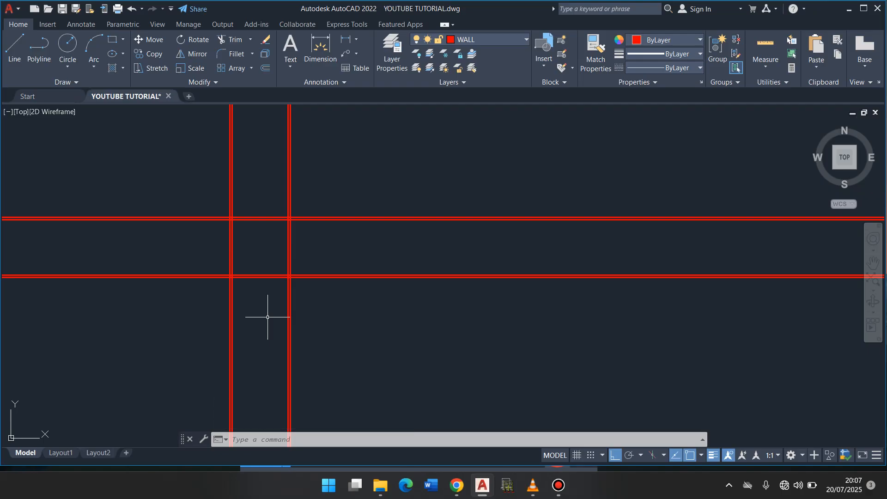
# - Offset the lowest horizontal wall line 1400 downward
pyautogui.write('o')
pyautogui.press('Return')
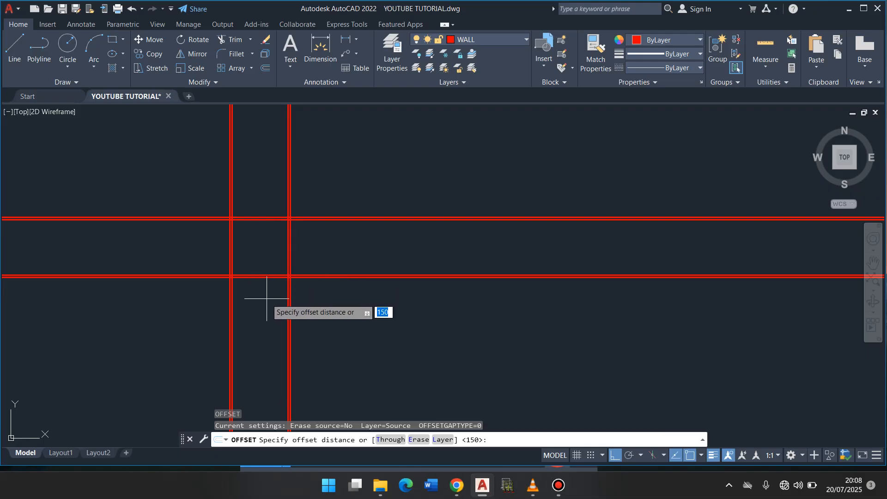
pyautogui.write('1400')
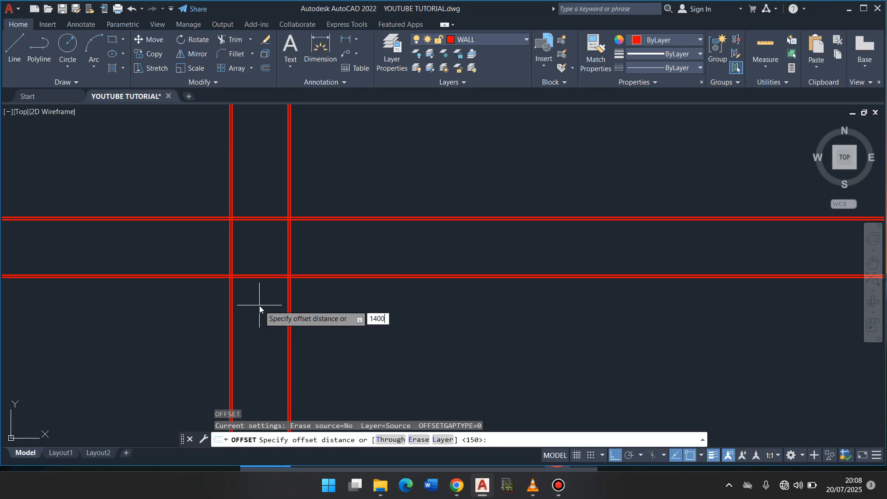
pyautogui.press('Return')
pyautogui.click(256, 277)
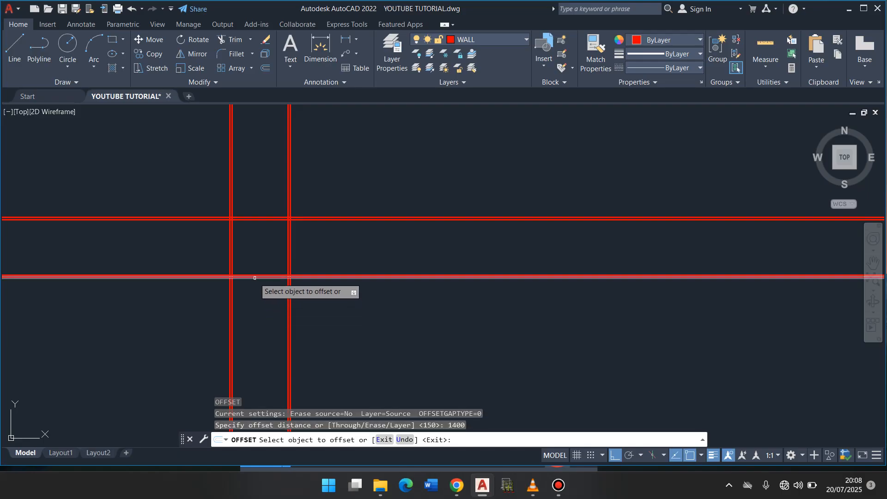
pyautogui.click(256, 336)
pyautogui.press('Return')
# - Offset the new horizontal line 150 downward to form the third horizontal wall
pyautogui.press('Return')
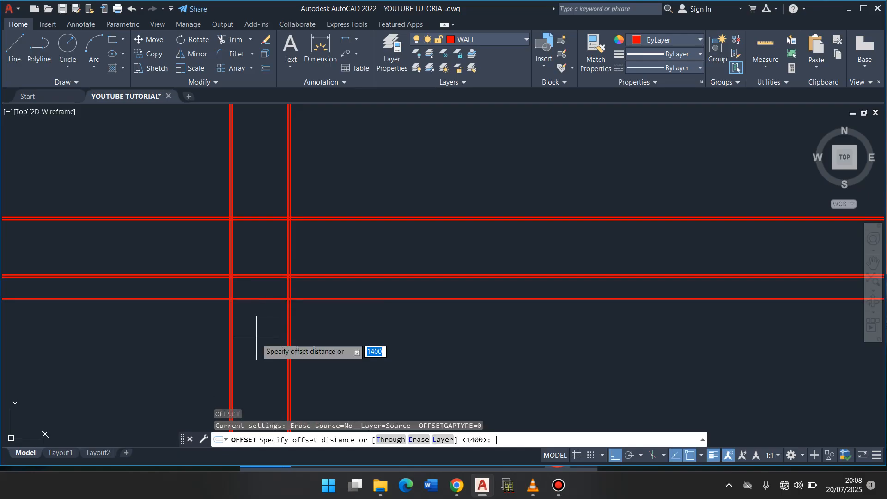
pyautogui.write('150')
pyautogui.press('Return')
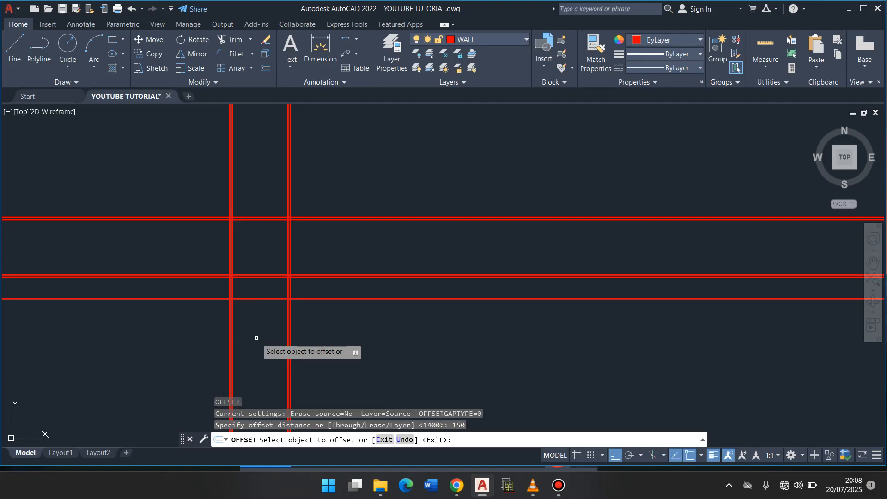
pyautogui.click(254, 300)
pyautogui.click(255, 347)
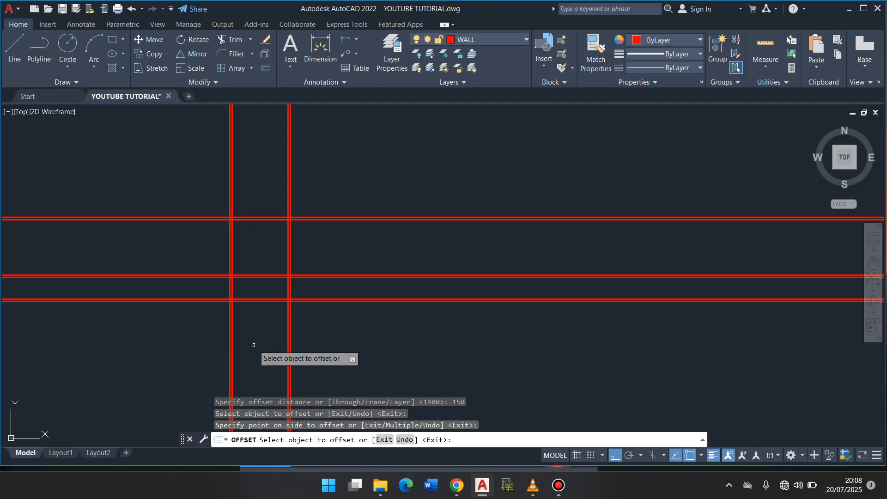
pyautogui.press('Return')
pyautogui.press('Return')
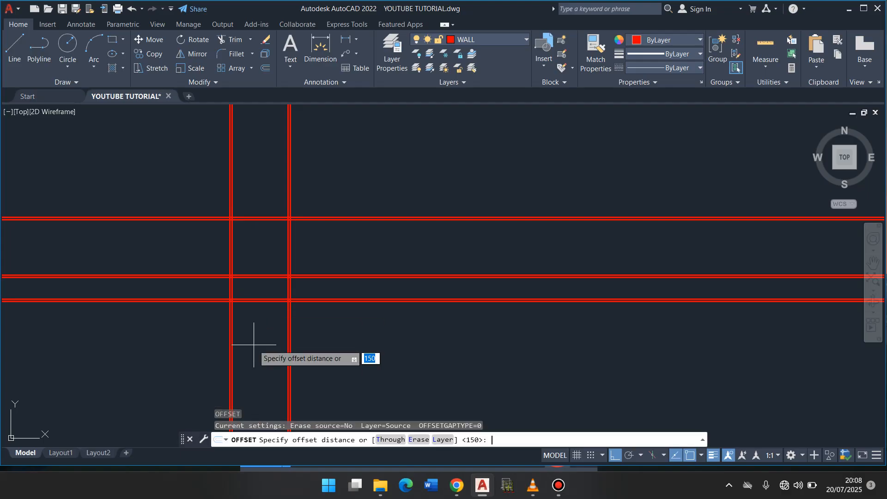
# - Offset the lower line of the third horizontal wall 1400 downward
pyautogui.write('1400')
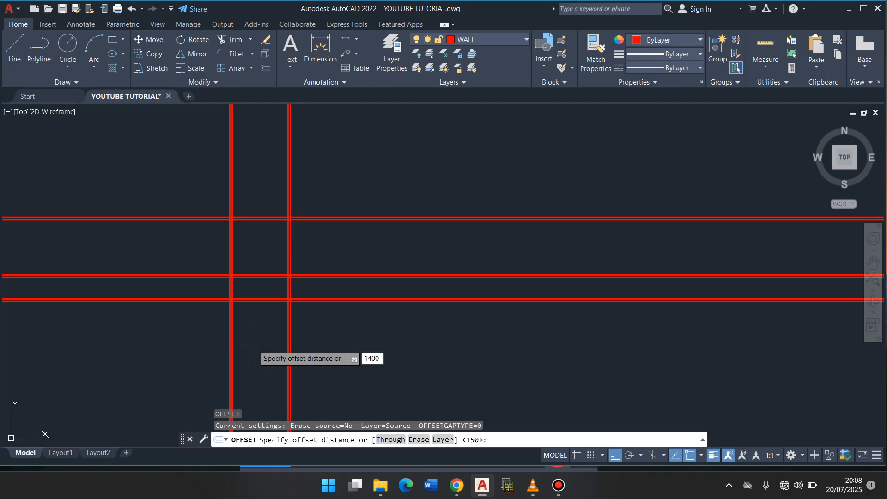
pyautogui.press('Return')
pyautogui.scroll(4, 260, 313)
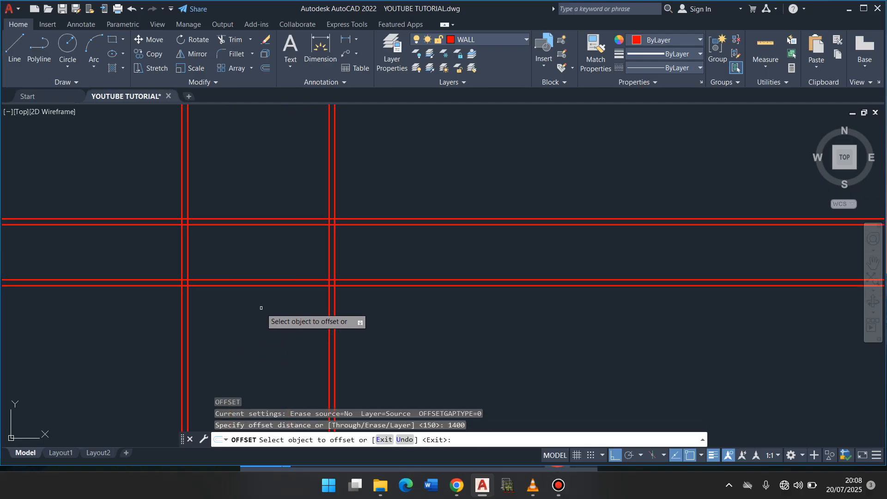
pyautogui.click(272, 286)
pyautogui.click(261, 351)
pyautogui.press('Return')
# - Offset the new lowest horizontal line 150 downward to form the fourth horizontal wall
pyautogui.press('Return')
pyautogui.write('150')
pyautogui.press('Return')
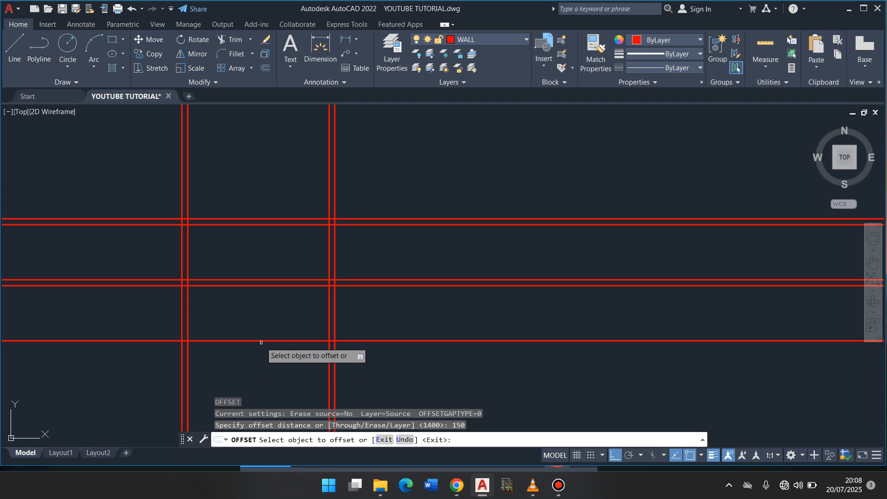
pyautogui.click(261, 341)
pyautogui.click(262, 376)
pyautogui.scroll(3, 254, 257)
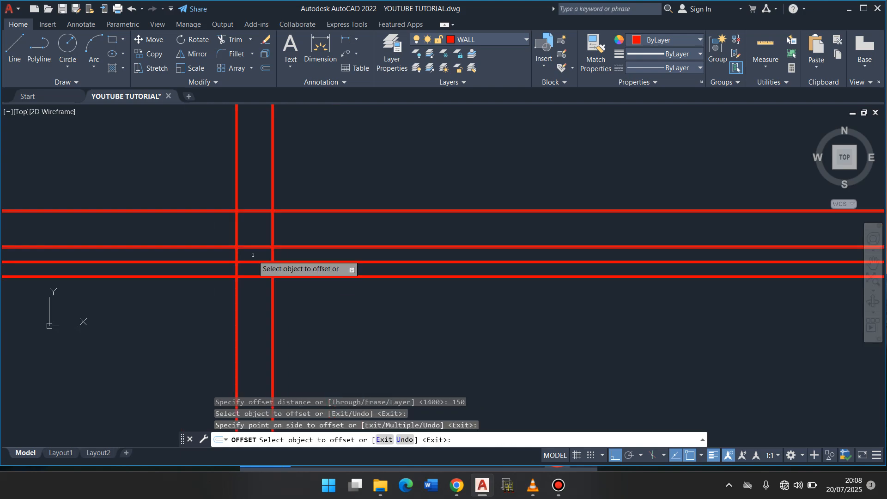
pyautogui.scroll(-5, 253, 255)
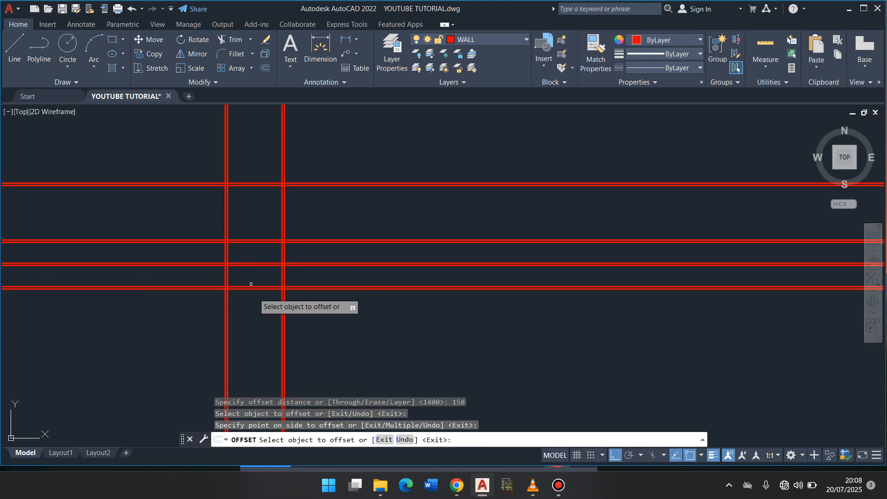
pyautogui.press('Return')
# - Offset the lower line of the fourth horizontal wall 3600 downward
pyautogui.press('Return')
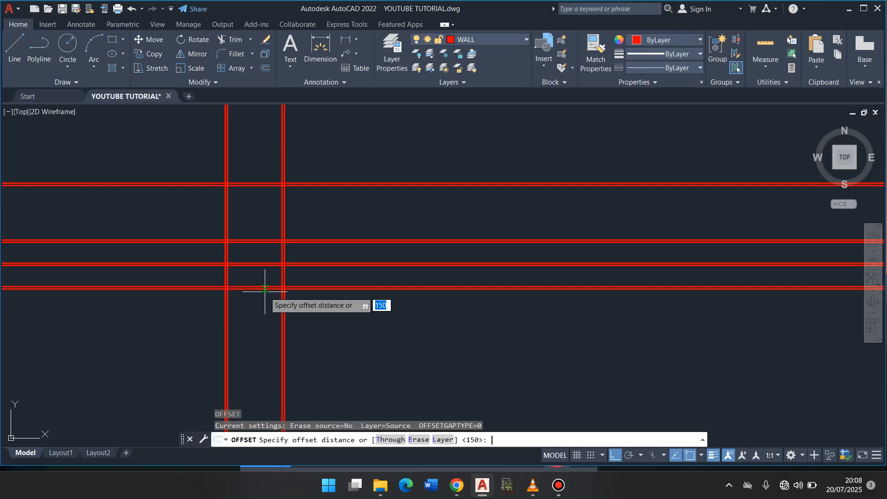
pyautogui.write('3600')
pyautogui.press('Return')
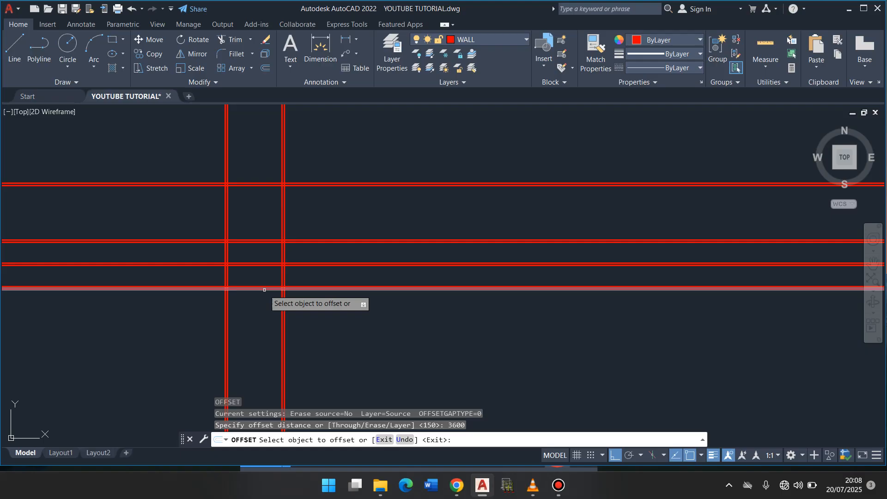
pyautogui.click(265, 289)
pyautogui.click(256, 330)
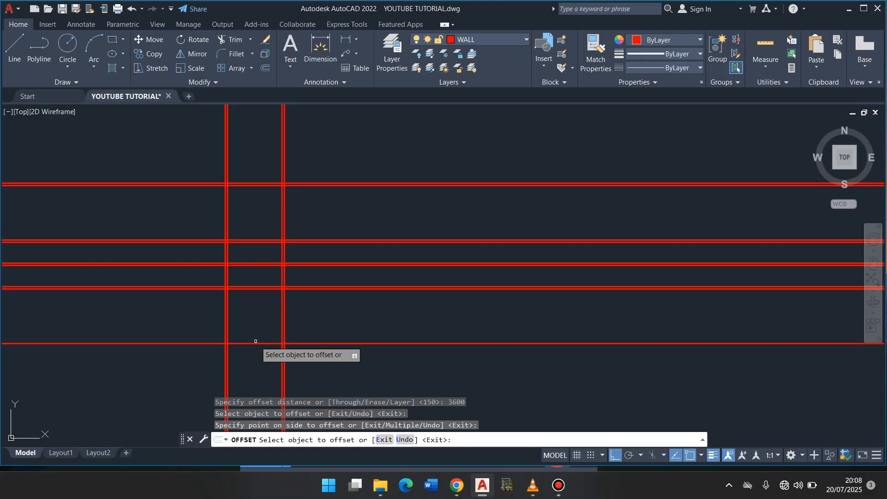
pyautogui.press('Return')
pyautogui.press('Return')
# - Offset the new bottom line 150 downward to form the plan's lowest horizontal wall
pyautogui.write('150')
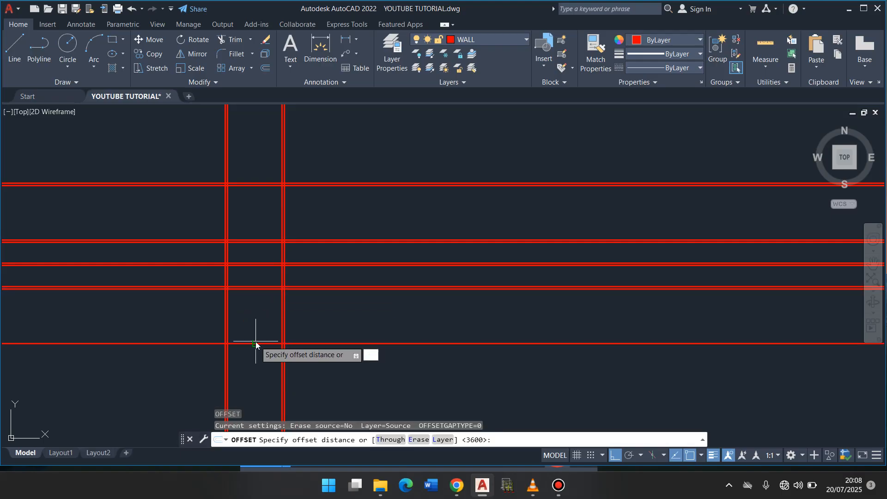
pyautogui.press('Return')
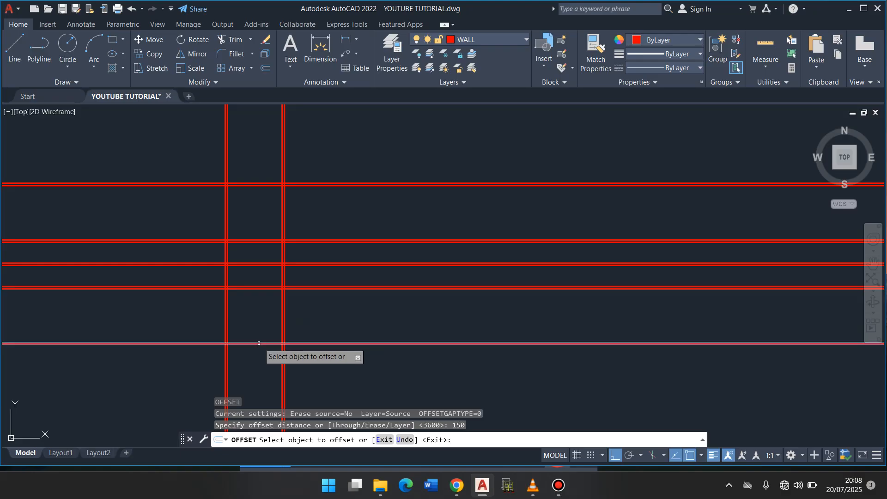
pyautogui.click(257, 343)
pyautogui.click(262, 370)
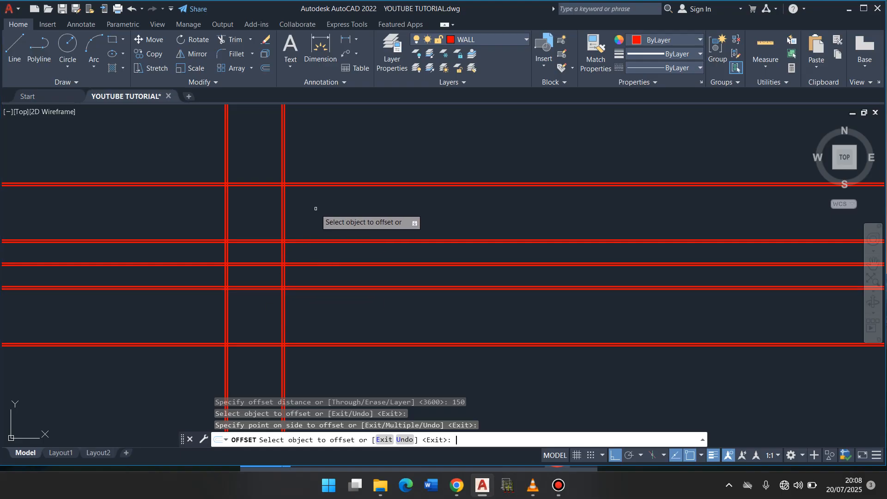
pyautogui.press('Return')
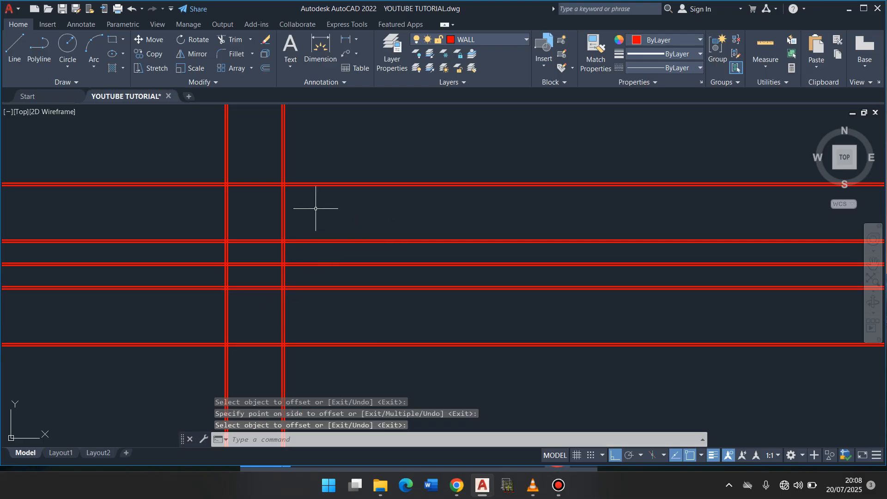
# - Offset the rightmost vertical wall line 2800 to the right
pyautogui.press('Return')
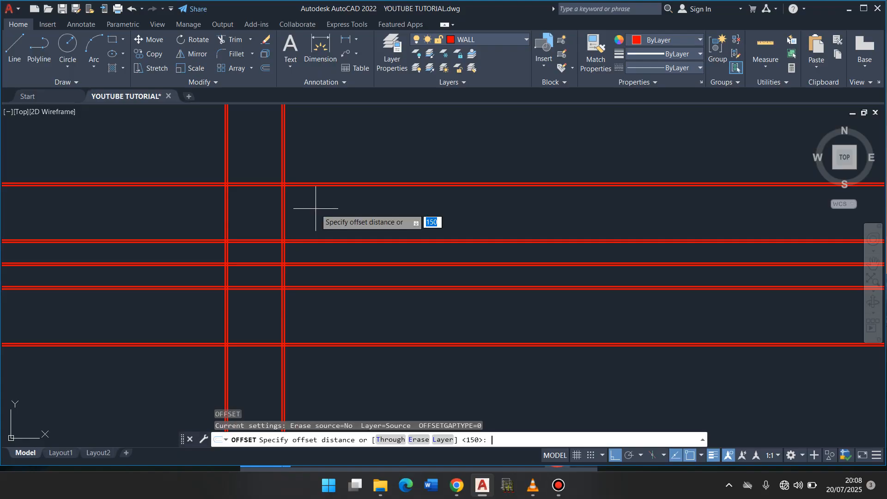
pyautogui.write('2800')
pyautogui.click(284, 203)
pyautogui.click(365, 205)
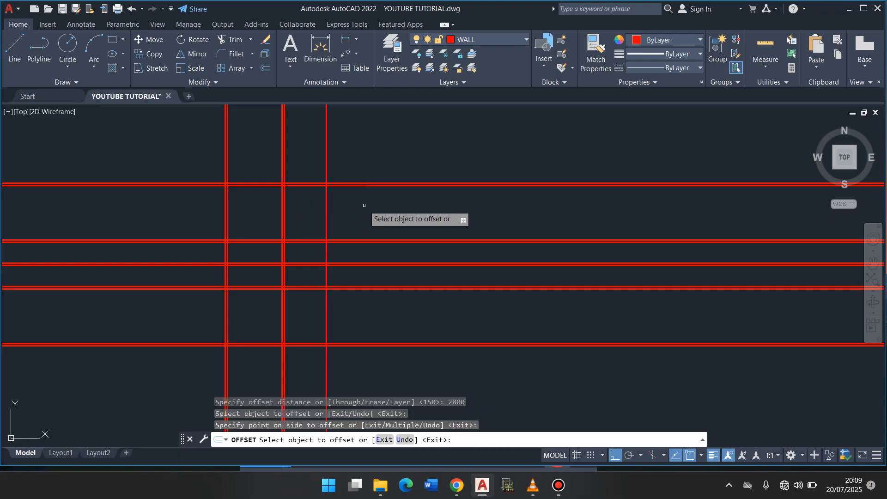
pyautogui.press('Return')
pyautogui.press('Return')
# - Offset the new vertical line 150 to the right to form the third vertical wall
pyautogui.write('150')
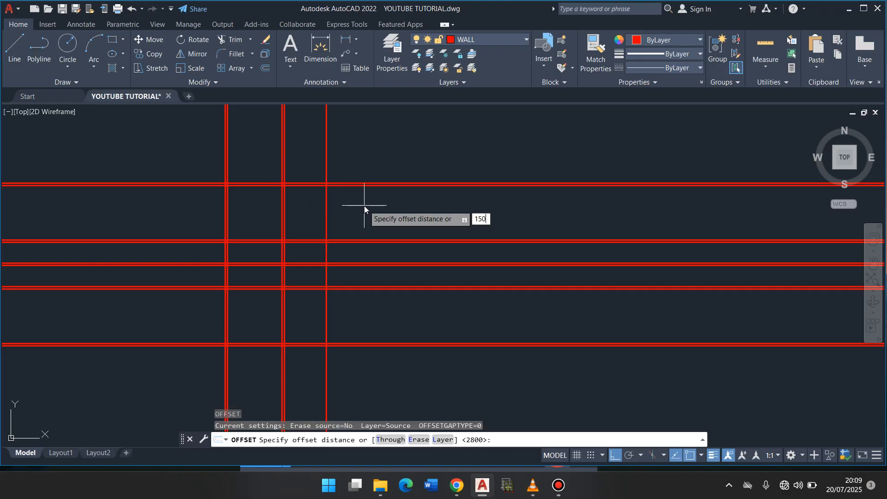
pyautogui.press('Return')
pyautogui.click(327, 204)
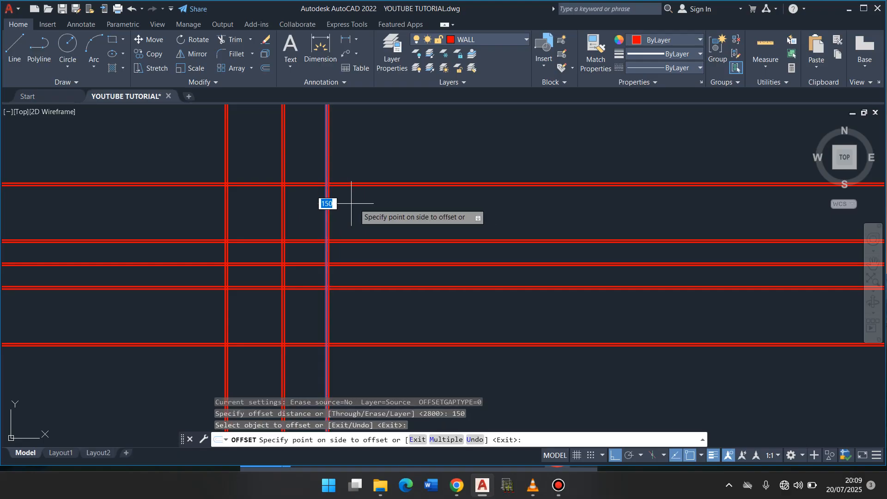
pyautogui.click(384, 207)
pyautogui.press('Return')
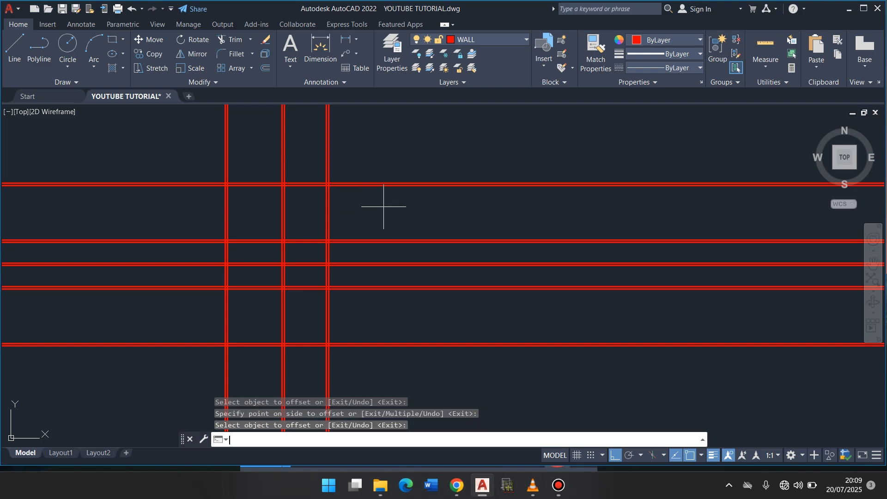
# - Offset the right line of the third vertical wall 2800 to the right
pyautogui.press('Return')
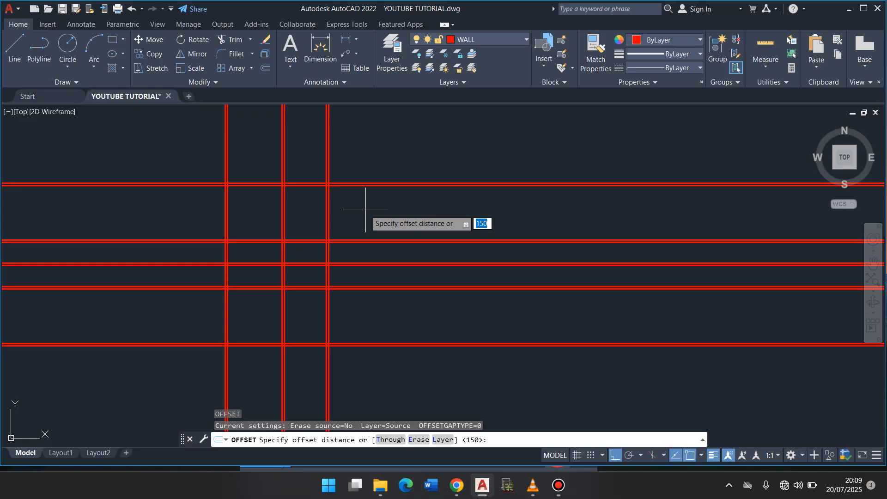
pyautogui.write('2800')
pyautogui.press('Return')
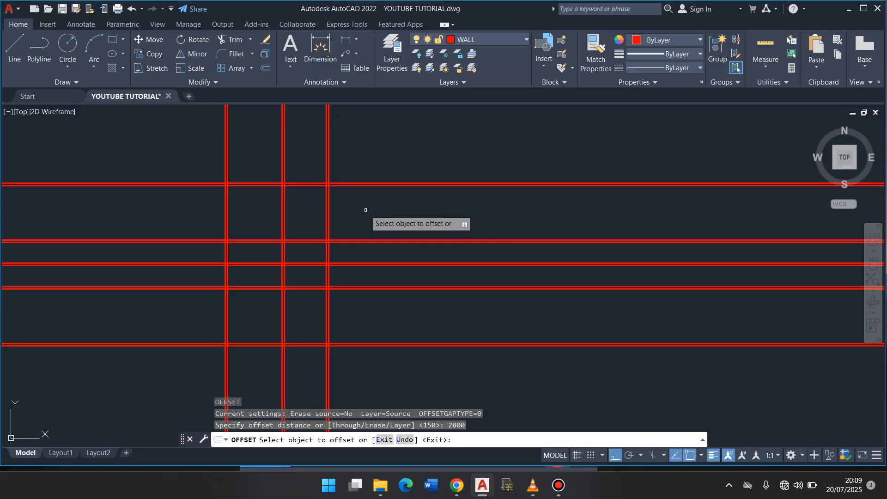
pyautogui.click(328, 210)
pyautogui.click(378, 208)
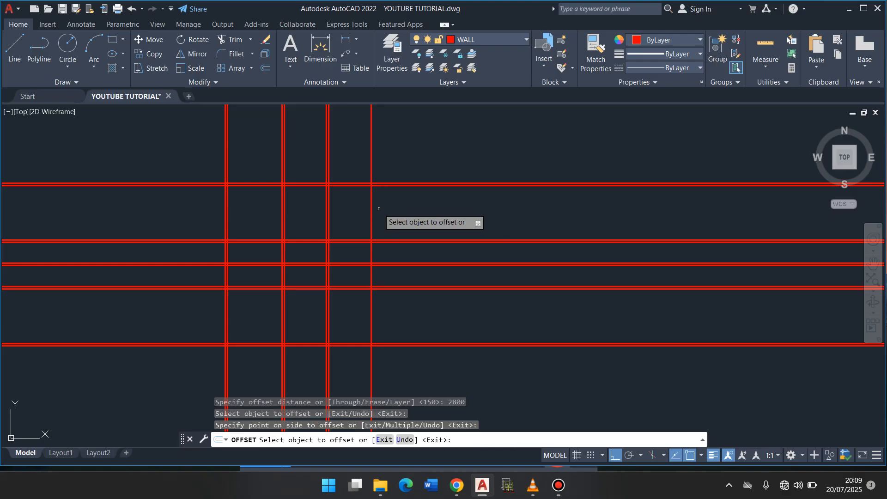
pyautogui.press('Return')
# - Offset the new rightmost vertical line 150 to the right to form the fourth vertical wall
pyautogui.press('Return')
pyautogui.write('15')
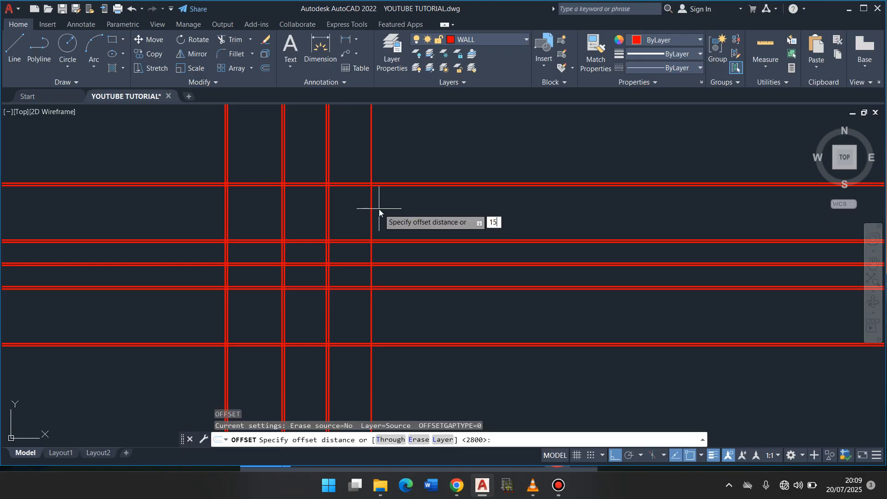
pyautogui.write('0')
pyautogui.press('Return')
pyautogui.click(371, 209)
pyautogui.click(427, 211)
pyautogui.press('Return')
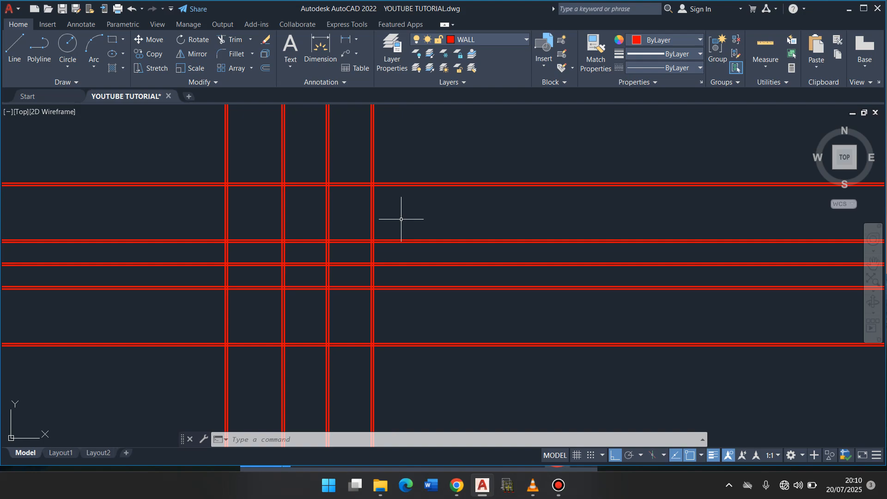
# - Trim all vertical wall lines that extend above the topmost horizontal wall
pyautogui.click(237, 42)
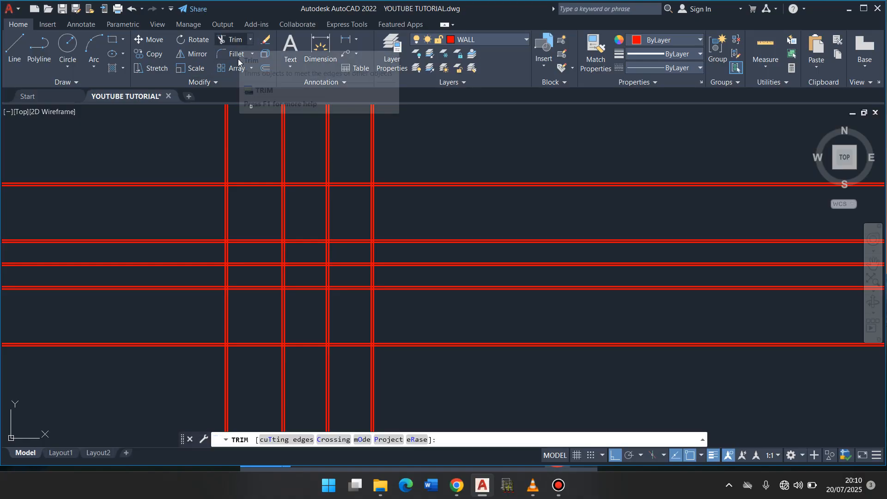
pyautogui.click(253, 153)
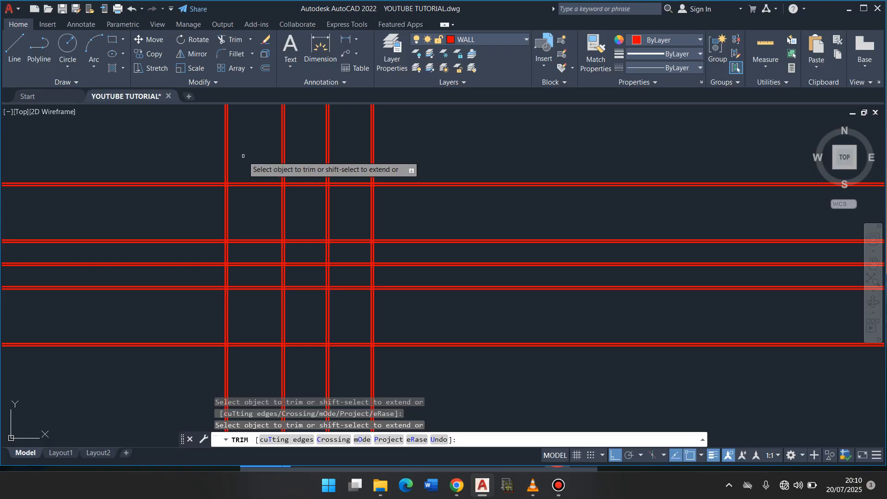
pyautogui.click(374, 154)
pyautogui.click(374, 154)
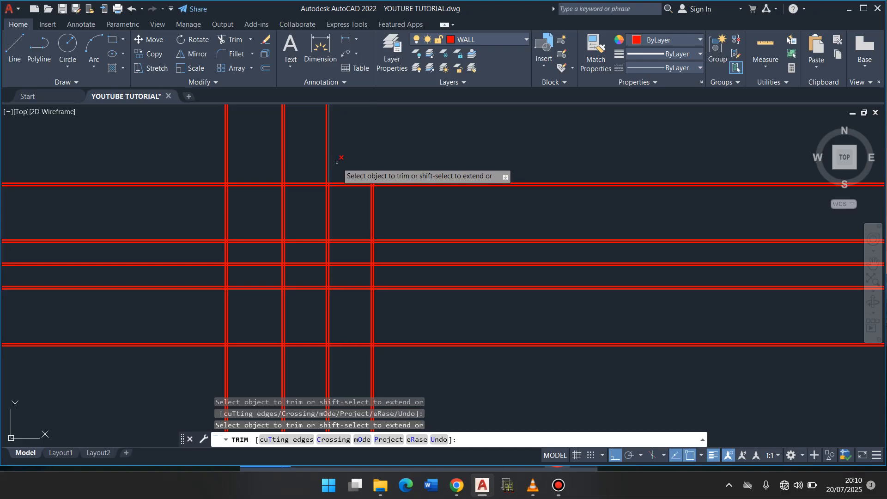
pyautogui.click(348, 164)
pyautogui.press('Return')
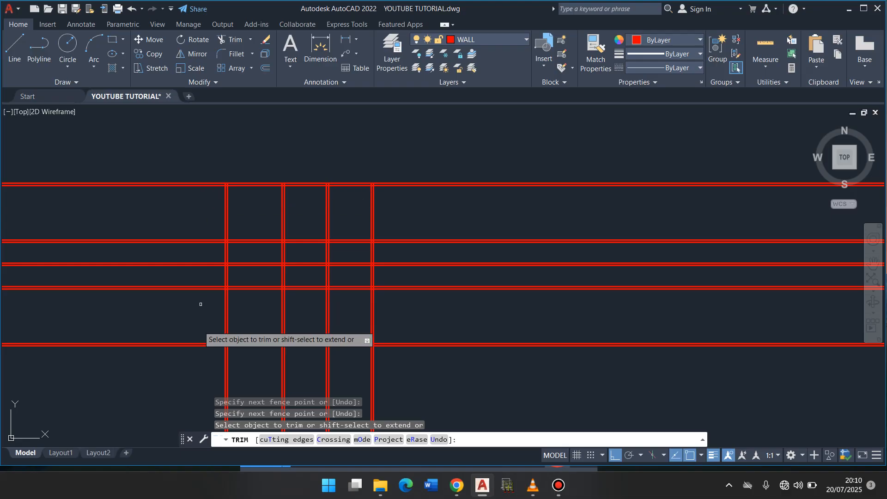
# - Trim all horizontal wall lines that extend left of the leftmost vertical wall, using a fence across them
pyautogui.click(163, 290)
pyautogui.click(135, 138)
pyautogui.press('Return')
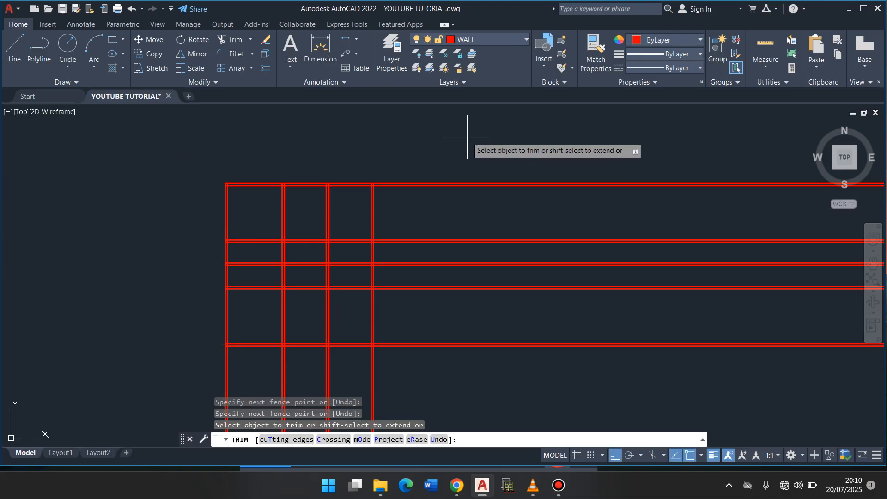
# - Trim all wall lines extending right of the rightmost vertical wall and below the lowest horizontal wall, using fences across them
pyautogui.click(467, 367)
pyautogui.click(453, 173)
pyautogui.press('Return')
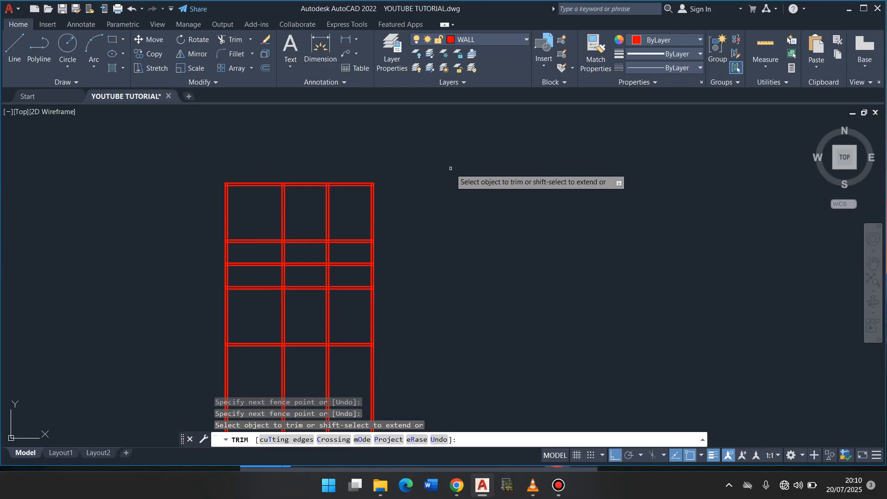
pyautogui.click(406, 366)
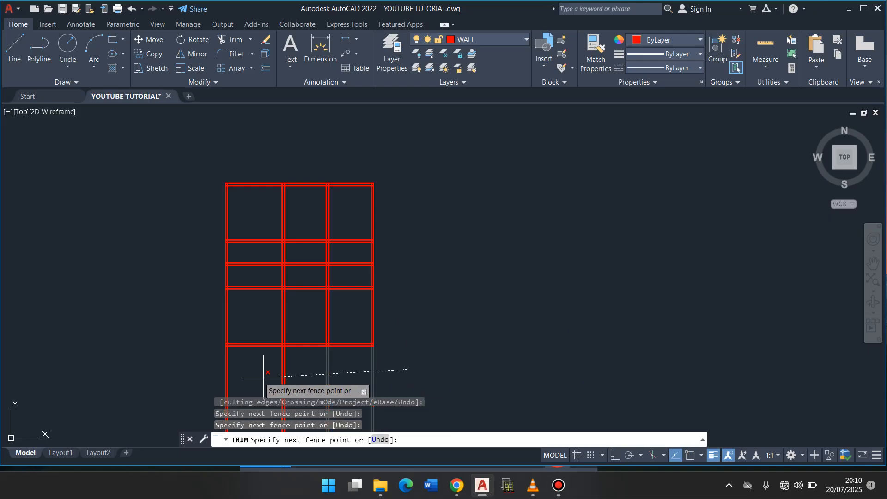
pyautogui.press('Return')
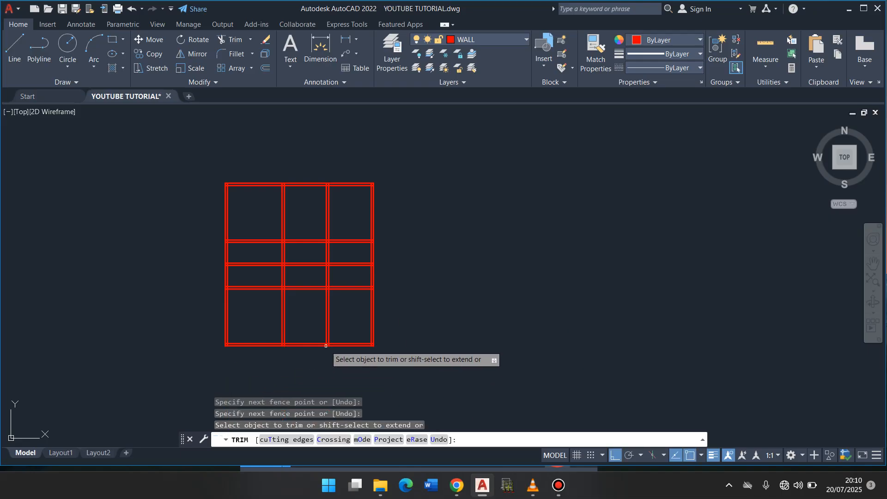
# - Trim the interior wall segments between the second and fourth vertical walls below the second horizontal wall to open one large room
pyautogui.click(355, 305)
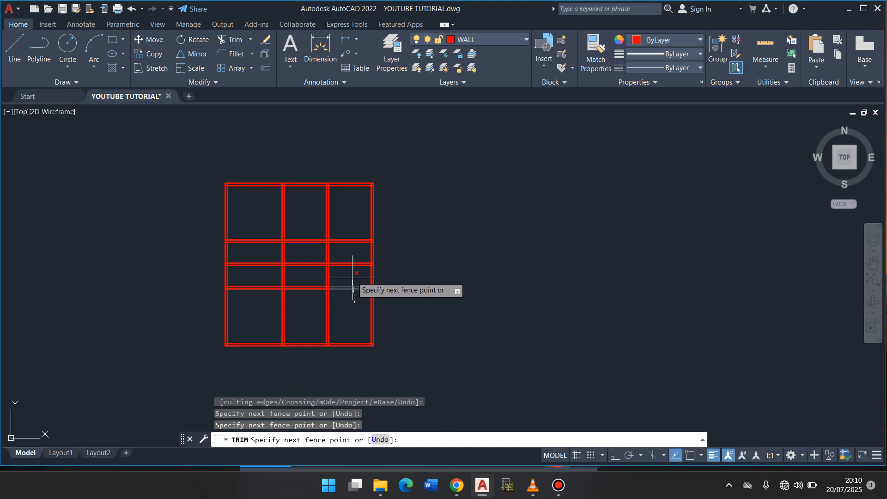
pyautogui.click(353, 255)
pyautogui.click(352, 255)
pyautogui.click(314, 250)
pyautogui.click(315, 253)
pyautogui.click(315, 303)
pyautogui.click(315, 308)
pyautogui.click(352, 301)
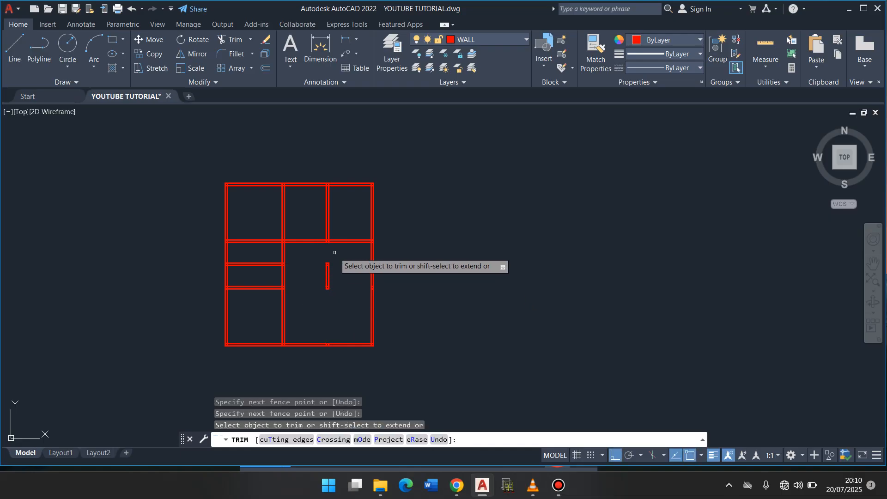
pyautogui.click(338, 272)
pyautogui.click(318, 274)
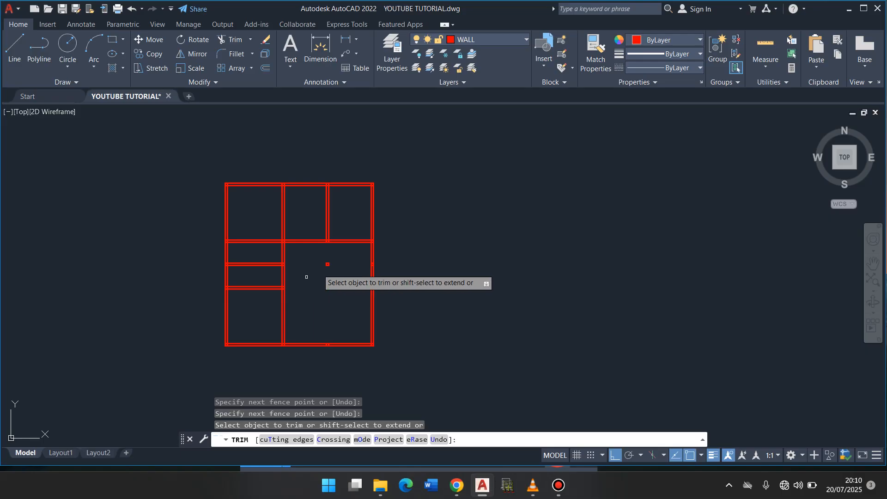
# - Trim away the leftover short line pieces at the former wall intersections inside the large room
pyautogui.click(323, 264)
pyautogui.click(336, 263)
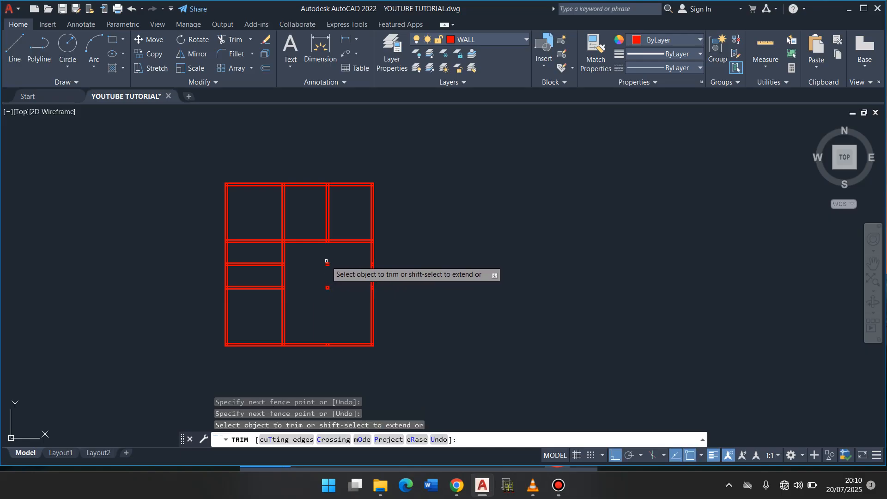
pyautogui.click(328, 258)
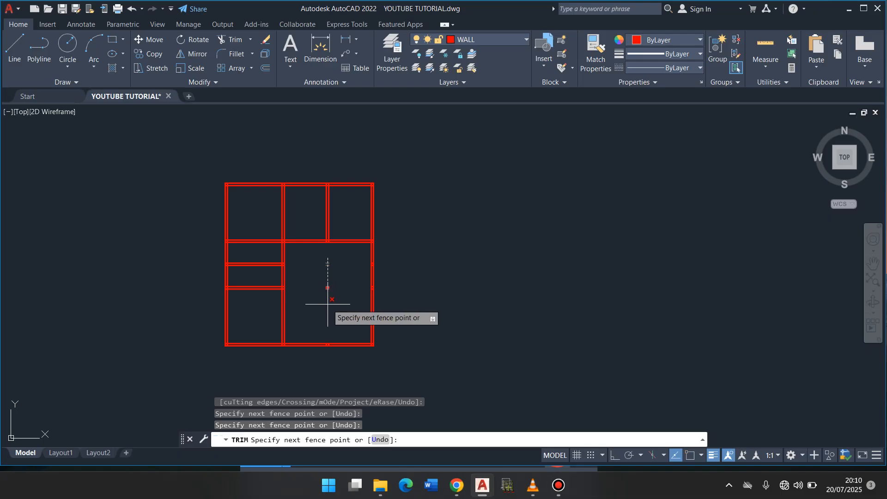
pyautogui.press('Return')
pyautogui.click(335, 288)
pyautogui.click(317, 291)
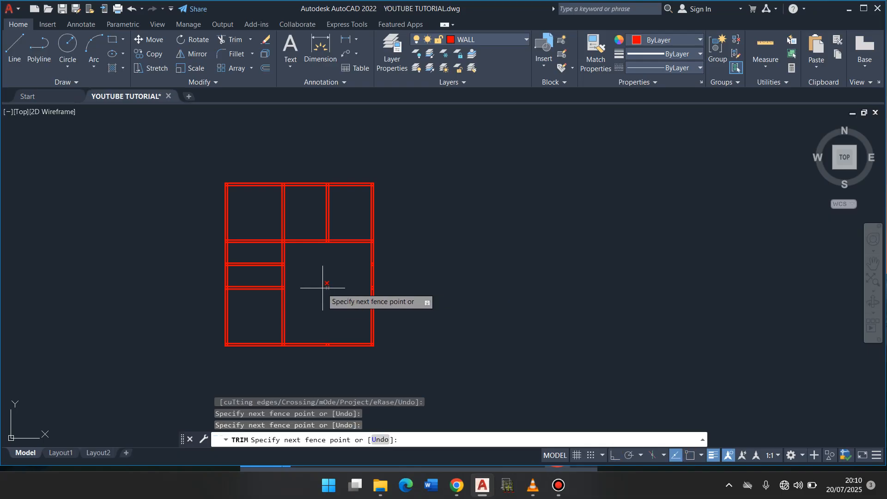
pyautogui.press('Return')
pyautogui.press('Return')
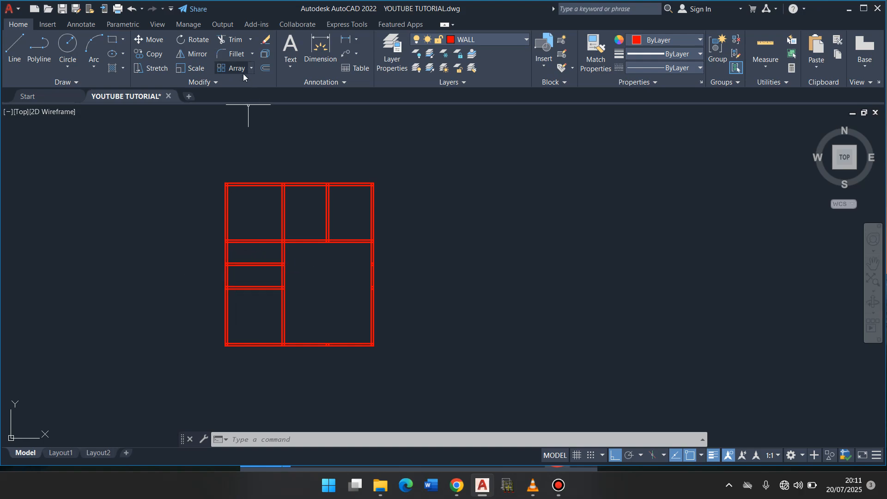
# - Offset the inner line of the leftmost vertical wall 2100 to the right
pyautogui.click(270, 69)
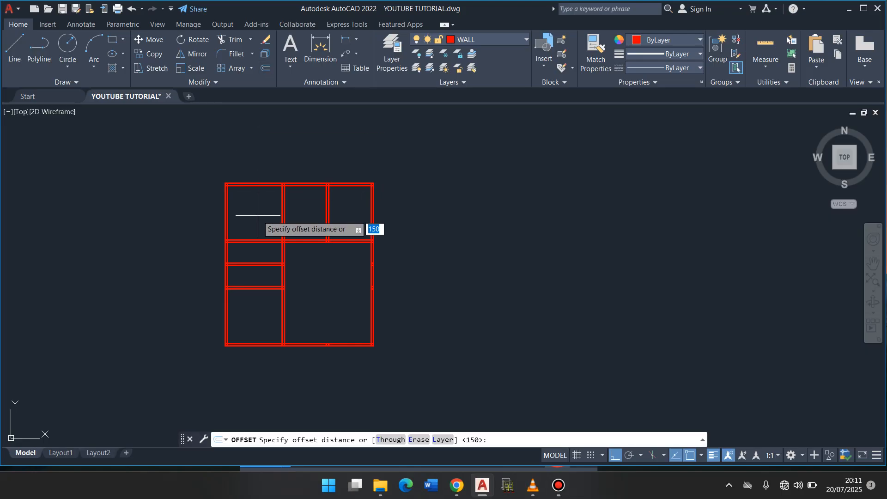
pyautogui.write('2100')
pyautogui.press('Return')
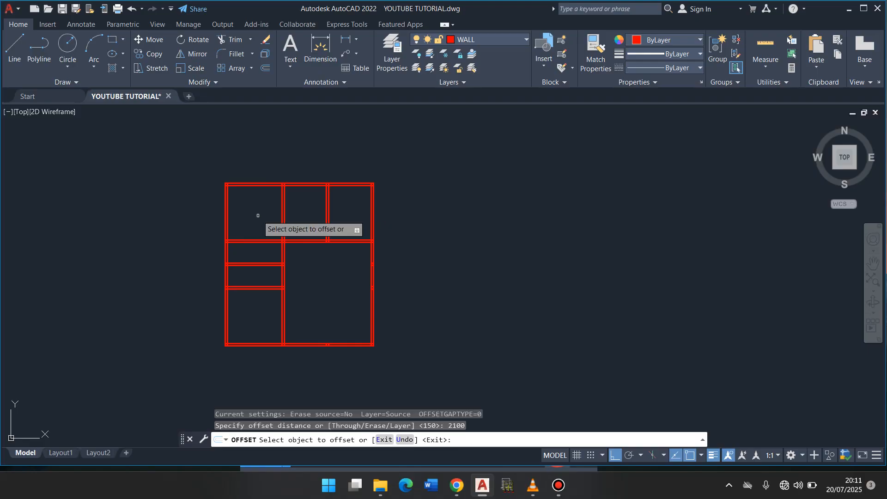
pyautogui.click(227, 223)
pyautogui.click(277, 225)
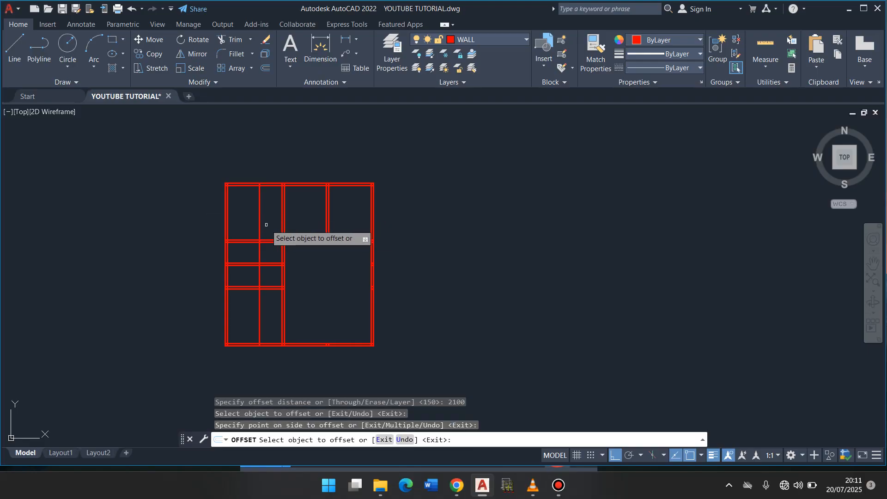
pyautogui.press('Return')
# - Offset the new vertical line 150 to the right to form a partition wall
pyautogui.press('Return')
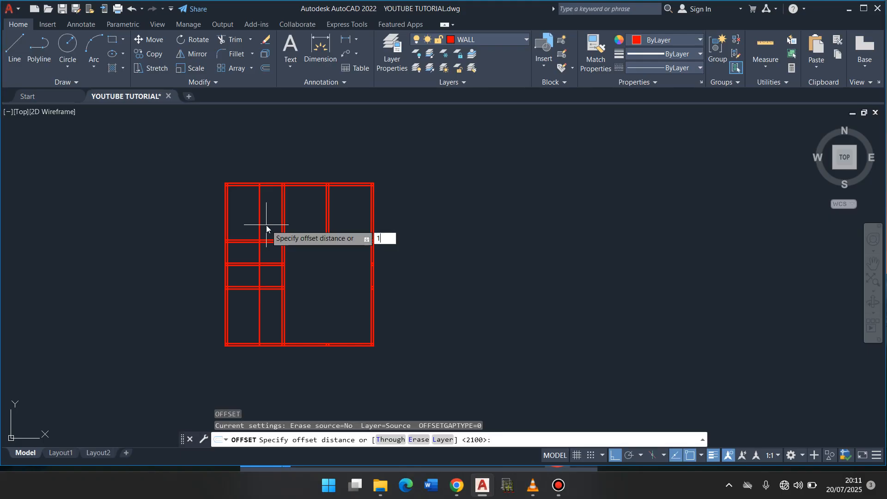
pyautogui.write('150')
pyautogui.press('Return')
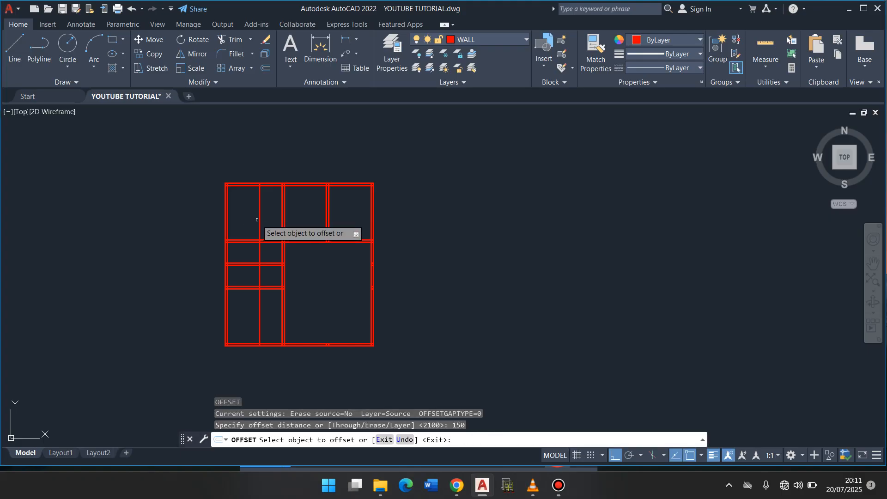
pyautogui.click(259, 224)
pyautogui.click(275, 234)
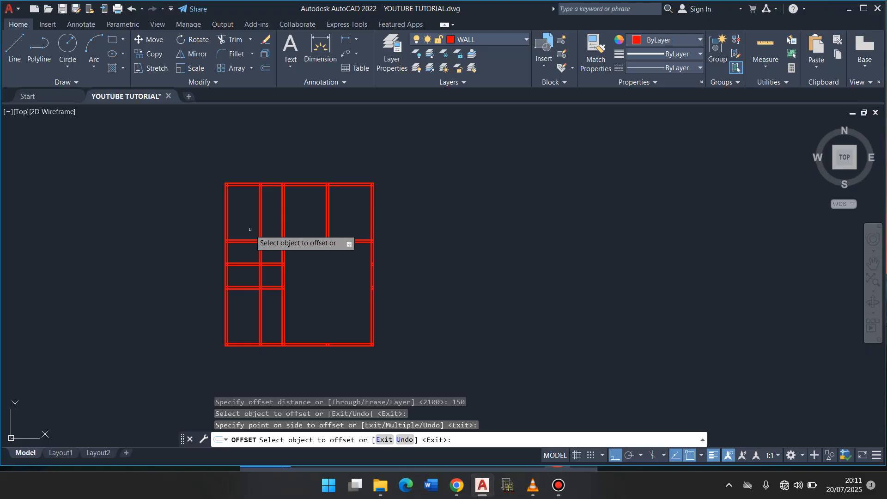
pyautogui.press('Return')
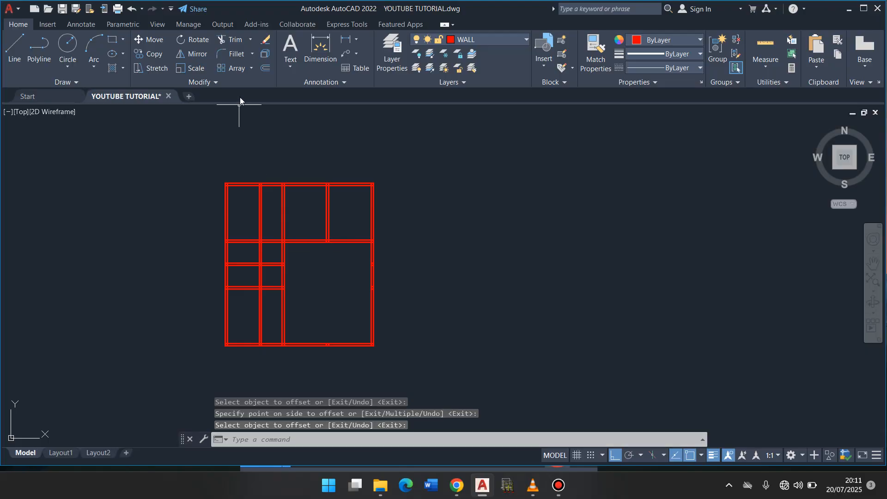
# - Trim the partition wall above the second and below the fourth horizontal wall, plus the third horizontal wall's segment to its right
pyautogui.click(231, 39)
pyautogui.rightClick(214, 115)
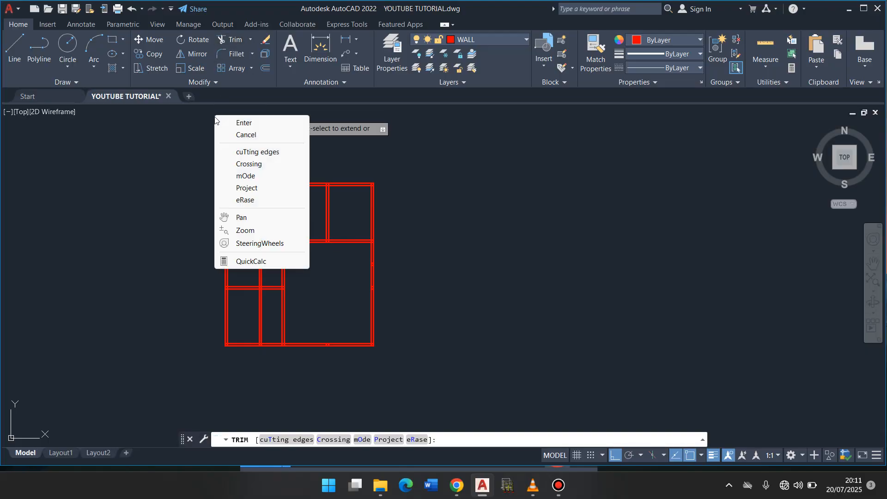
pyautogui.click(233, 122)
pyautogui.moveTo(269, 221); pyautogui.dragTo(245, 226)
pyautogui.moveTo(262, 291)
pyautogui.mouseDown()
pyautogui.moveTo(256, 310)
pyautogui.moveTo(271, 254)
pyautogui.mouseUp()
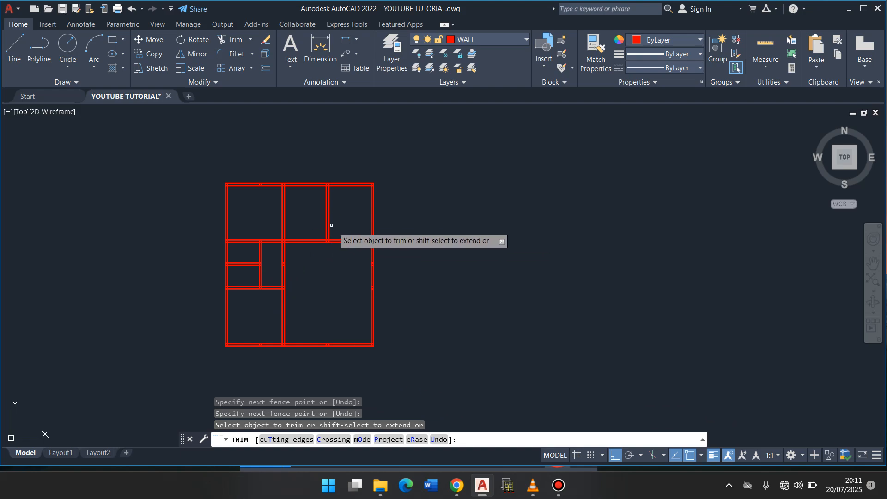
pyautogui.press('Return')
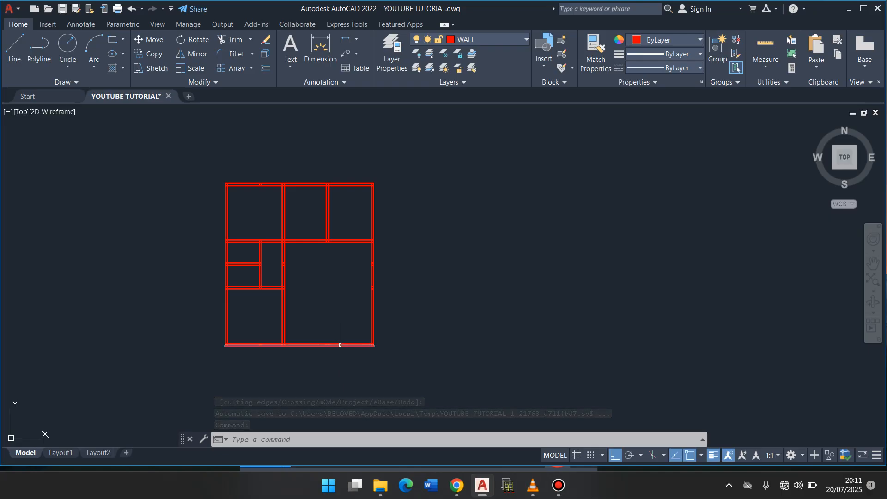
# - Offset the inner line of the lowest horizontal wall 1200 upward
pyautogui.click(264, 69)
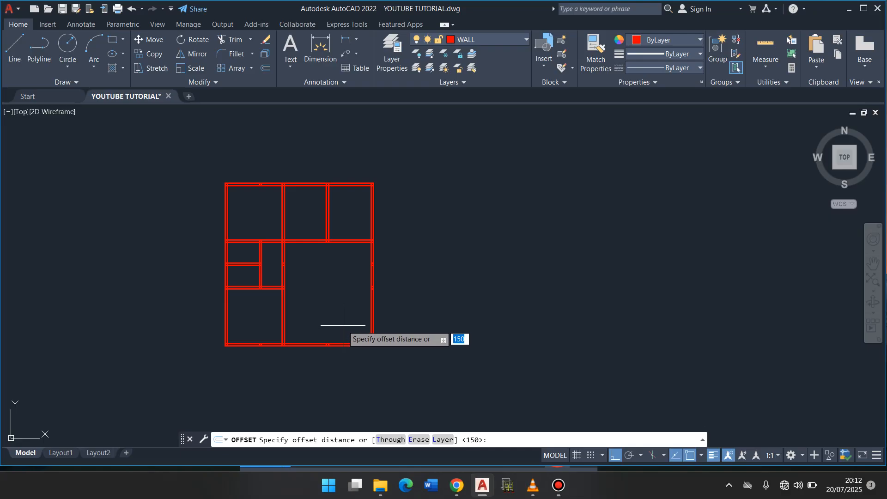
pyautogui.write('200')
pyautogui.press('Return')
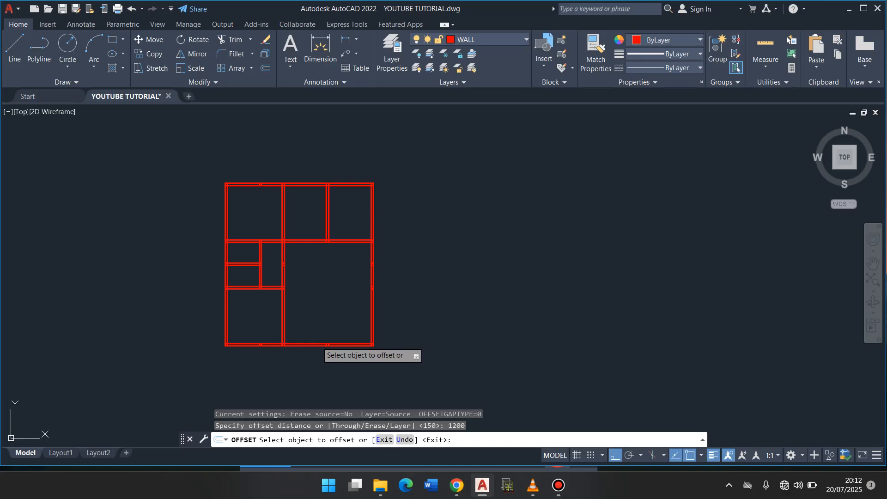
pyautogui.click(319, 340)
pyautogui.click(334, 297)
pyautogui.click(315, 341)
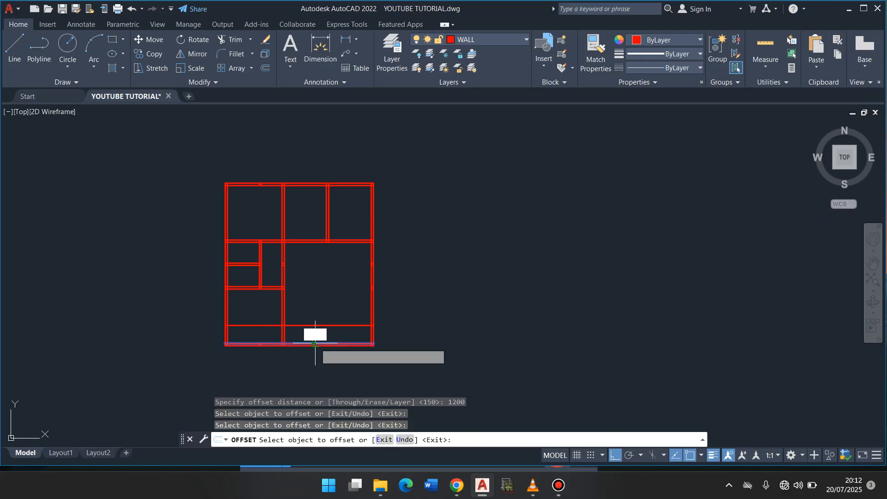
pyautogui.click(315, 315)
pyautogui.press('Return')
# - Offset the new horizontal line 150 upward to give the wall its thickness
pyautogui.write('o')
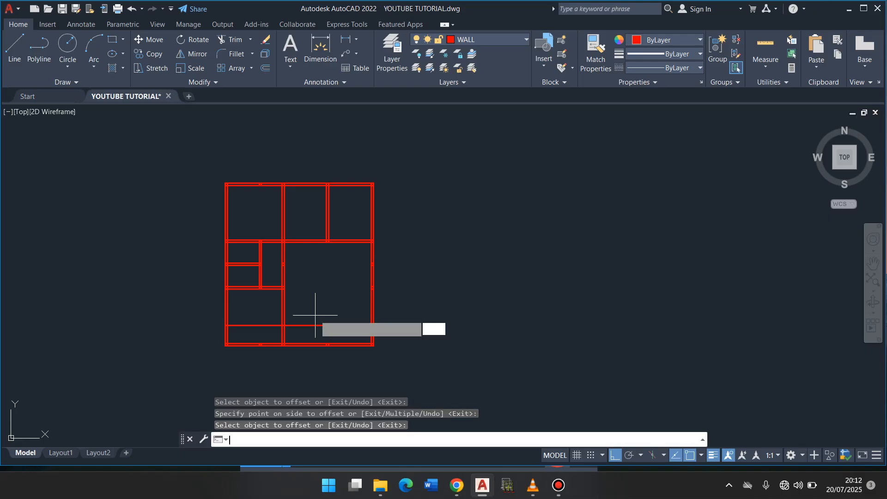
pyautogui.press('Return')
pyautogui.write('150')
pyautogui.press('Return')
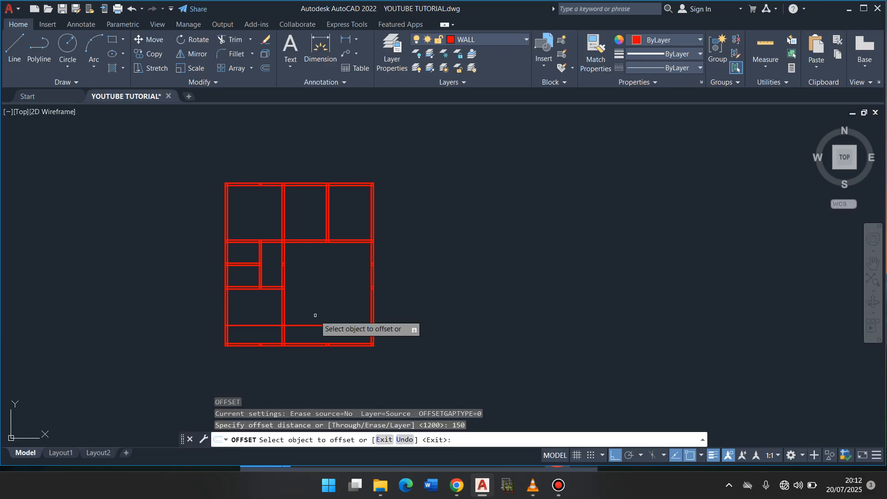
pyautogui.click(301, 326)
pyautogui.click(320, 301)
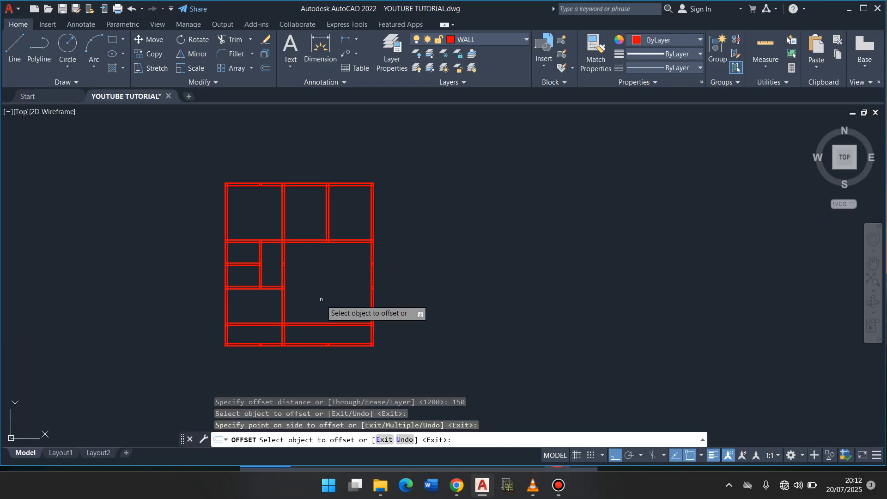
pyautogui.press('Return')
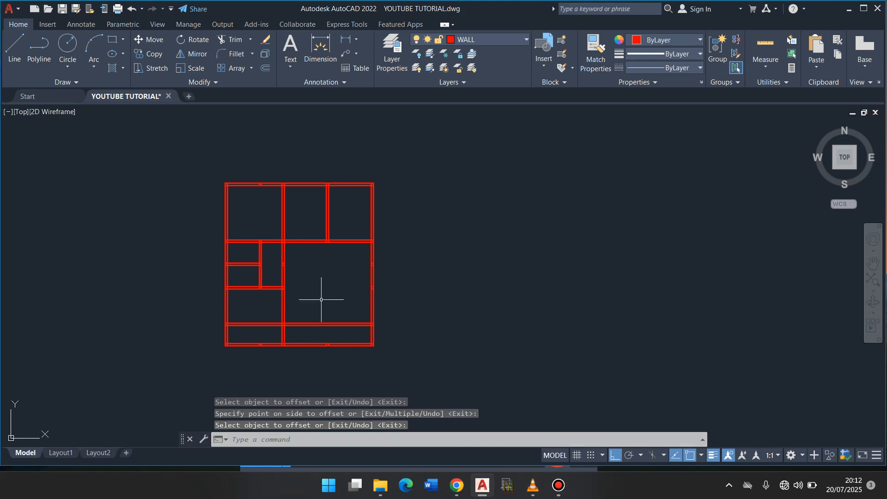
# - Trim the new lower horizontal wall's segment between the leftmost and second vertical walls
pyautogui.click(228, 43)
pyautogui.rightClick(220, 138)
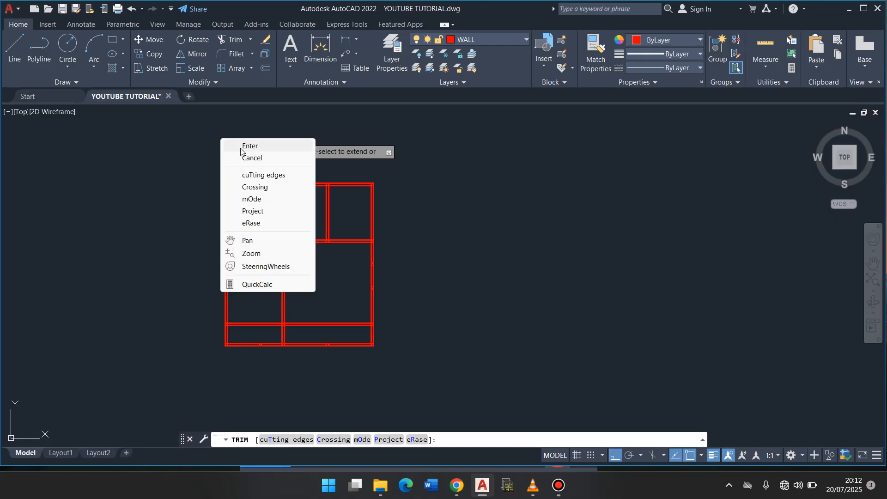
pyautogui.click(241, 147)
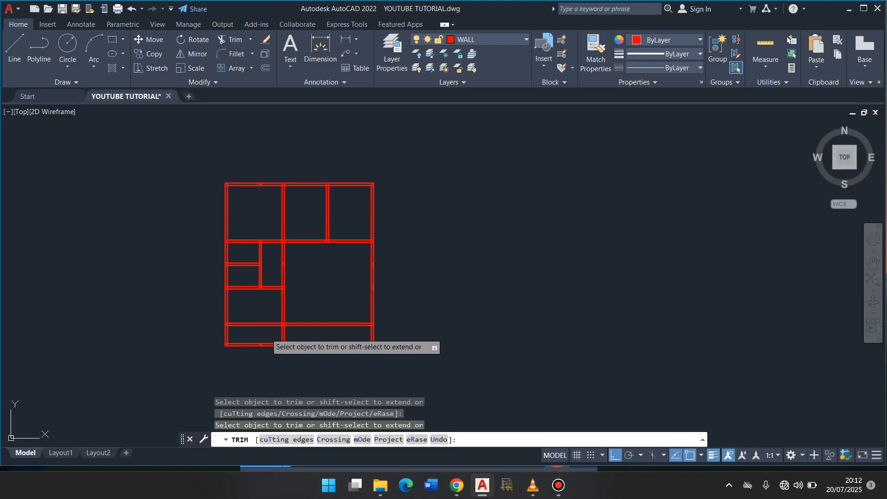
pyautogui.click(266, 334)
pyautogui.press('Return')
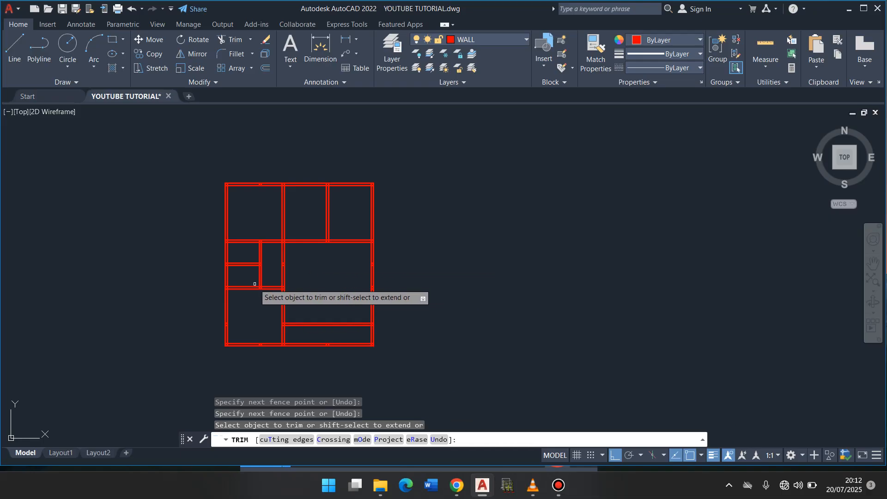
pyautogui.scroll(6, 254, 284)
pyautogui.scroll(-6, 255, 284)
pyautogui.scroll(4, 255, 284)
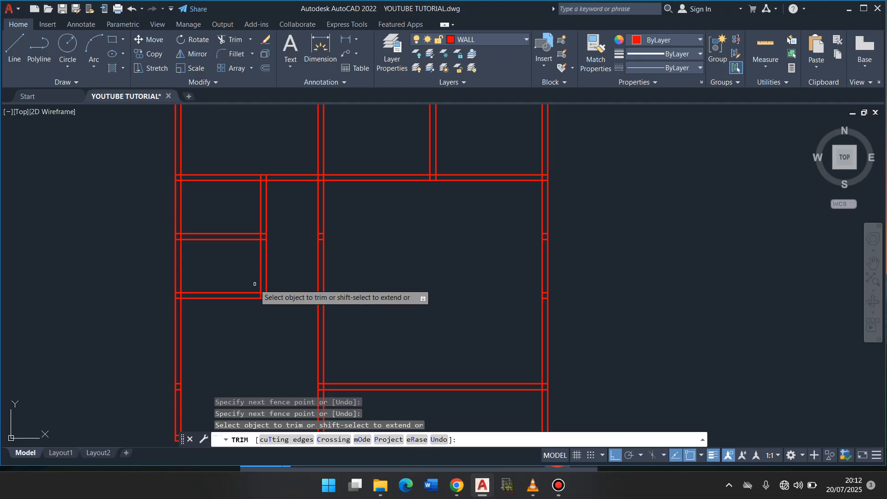
pyautogui.scroll(-4, 254, 285)
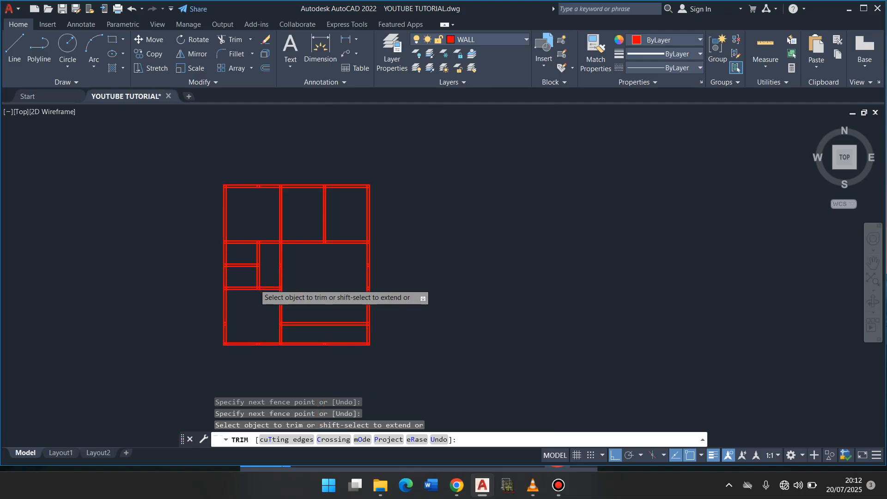
pyautogui.scroll(4, 254, 285)
pyautogui.scroll(-4, 255, 284)
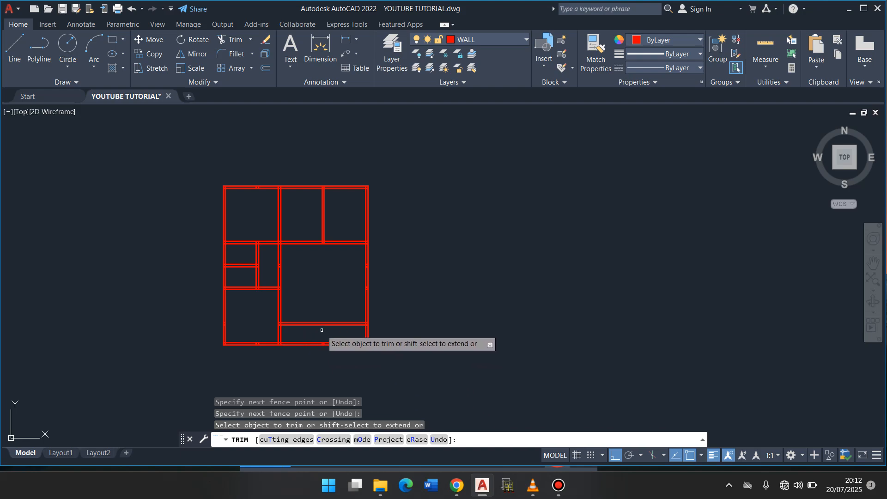
pyautogui.press('Escape')
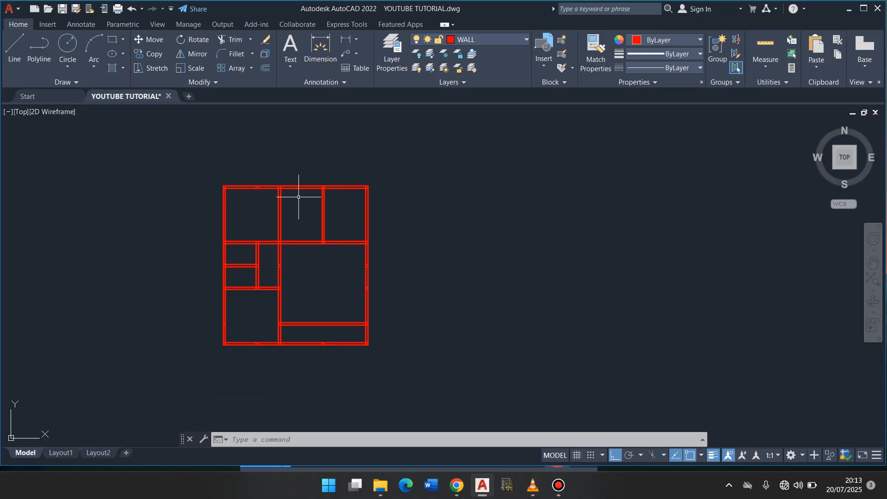
# - Offset the inner line of the top horizontal wall 900 downward
pyautogui.click(265, 68)
pyautogui.write('900')
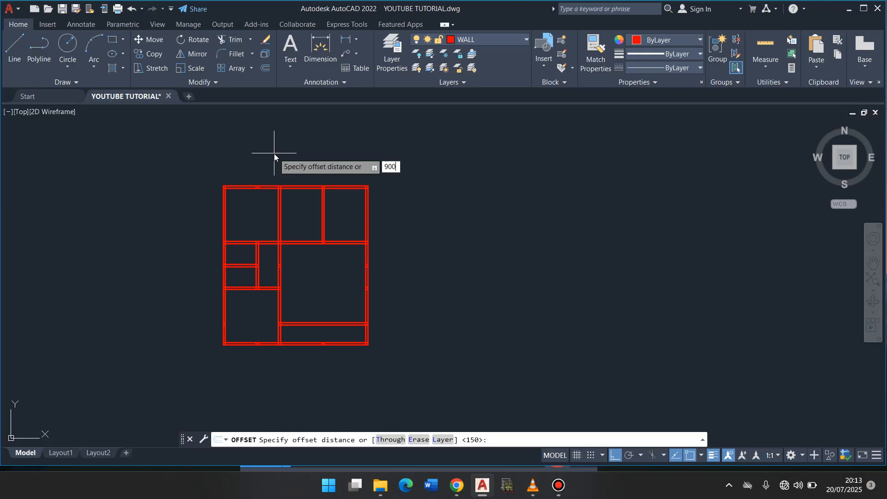
pyautogui.press('Return')
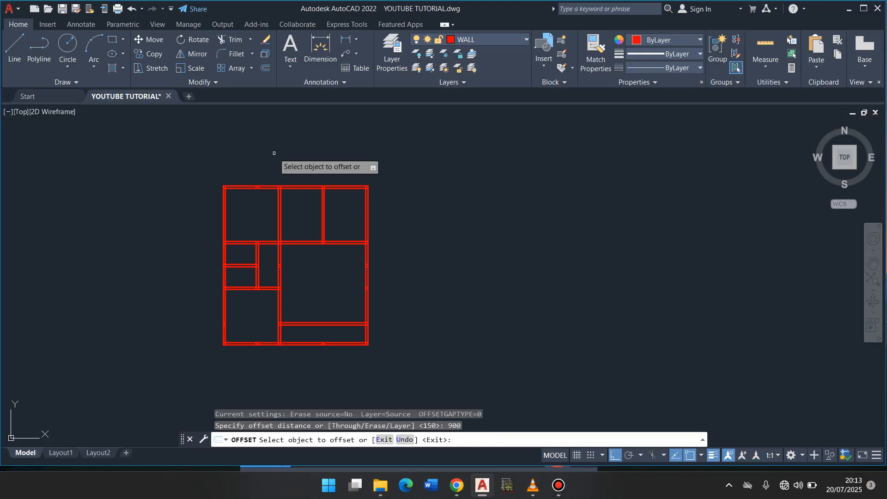
pyautogui.click(301, 189)
pyautogui.click(302, 217)
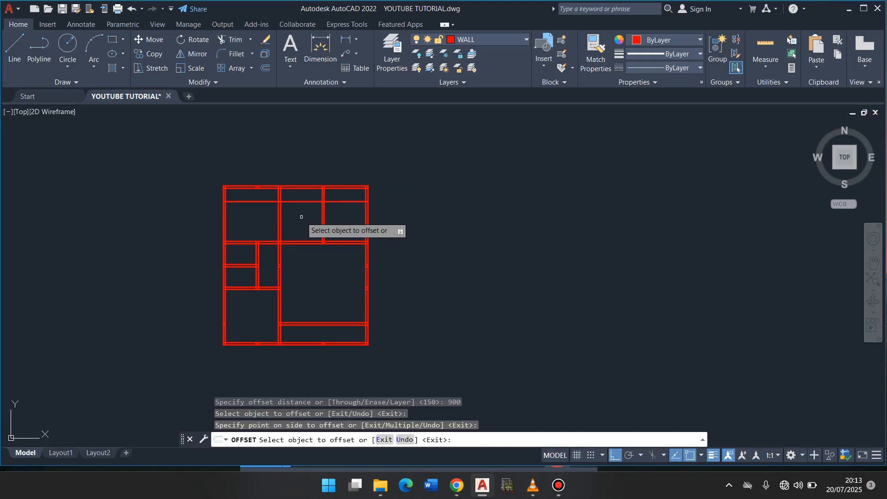
# - Offset the new upper horizontal line 150 downward to give the wall its thickness
pyautogui.press('Return')
pyautogui.press('Return')
pyautogui.write('150')
pyautogui.press('Return')
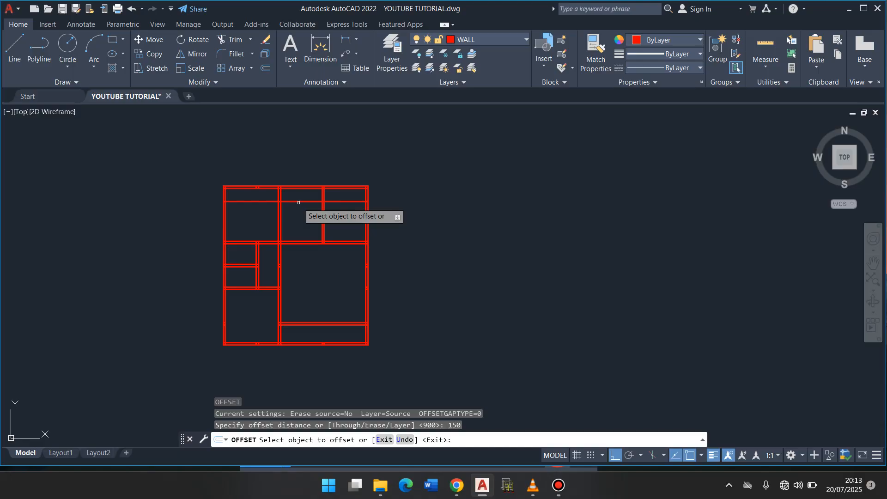
pyautogui.click(298, 202)
pyautogui.click(298, 220)
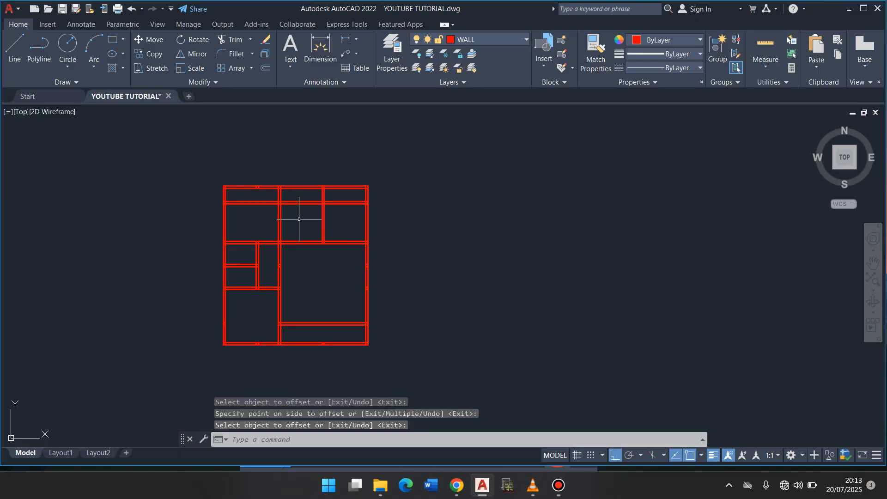
# - Trim the new upper wall's segments inside the upper-left and upper-right rooms, keeping only its middle segment
pyautogui.click(235, 39)
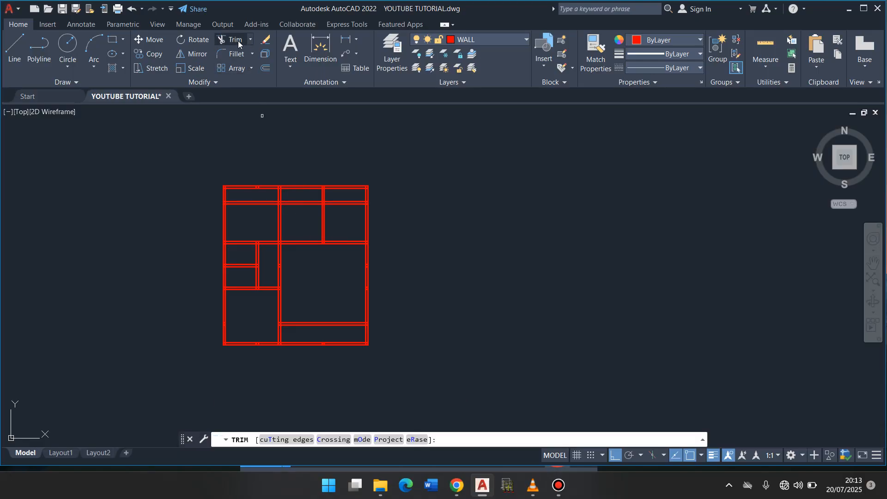
pyautogui.rightClick(218, 139)
pyautogui.click(243, 148)
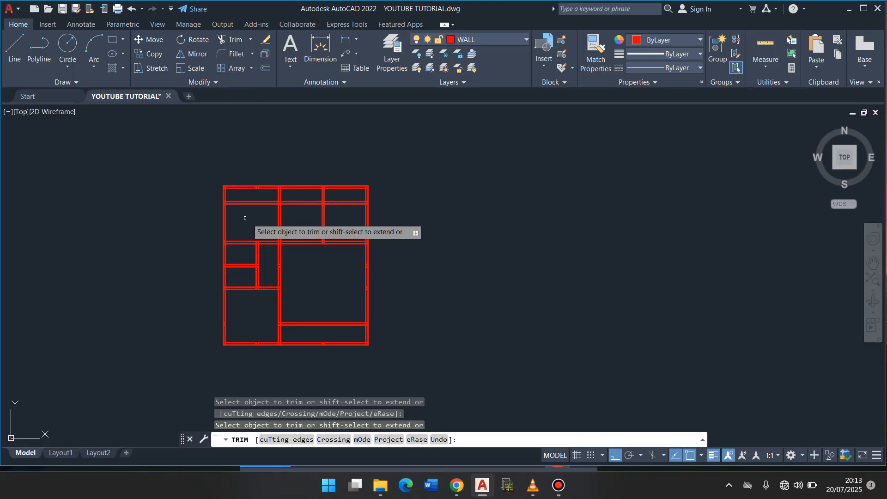
pyautogui.click(258, 219)
pyautogui.press('Return')
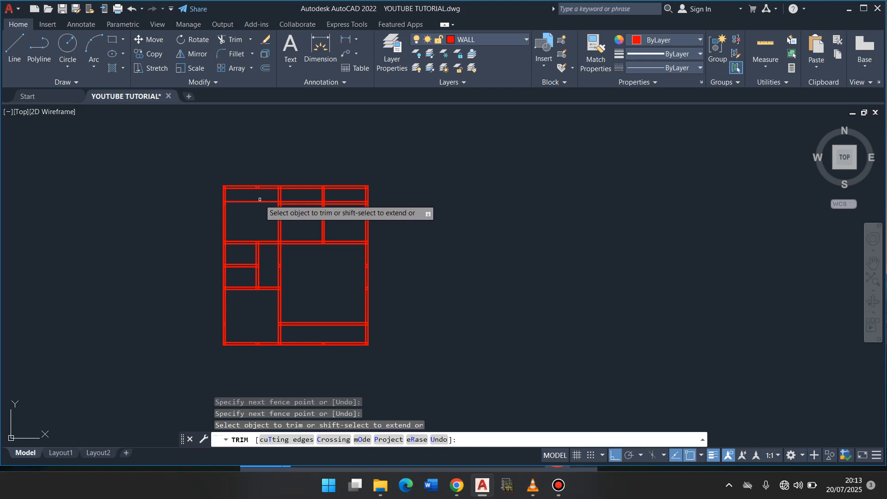
pyautogui.click(348, 207)
pyautogui.click(339, 192)
# - Trim the middle segments of the top exterior wall and of the horizontal wall below the middle room
pyautogui.click(308, 189)
pyautogui.click(304, 191)
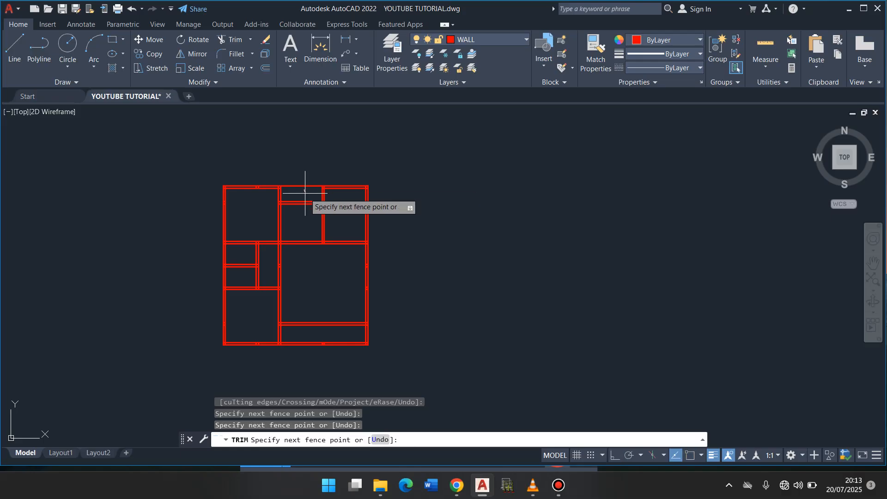
pyautogui.click(300, 173)
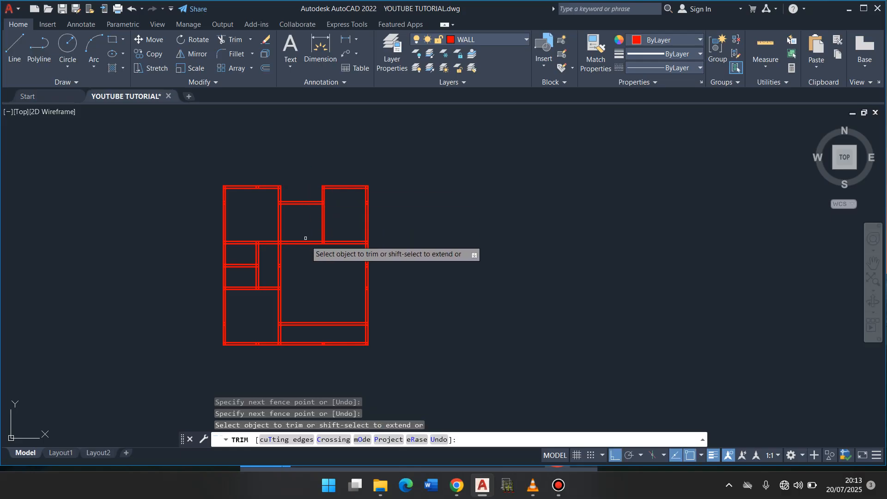
pyautogui.click(311, 252)
pyautogui.press('Return')
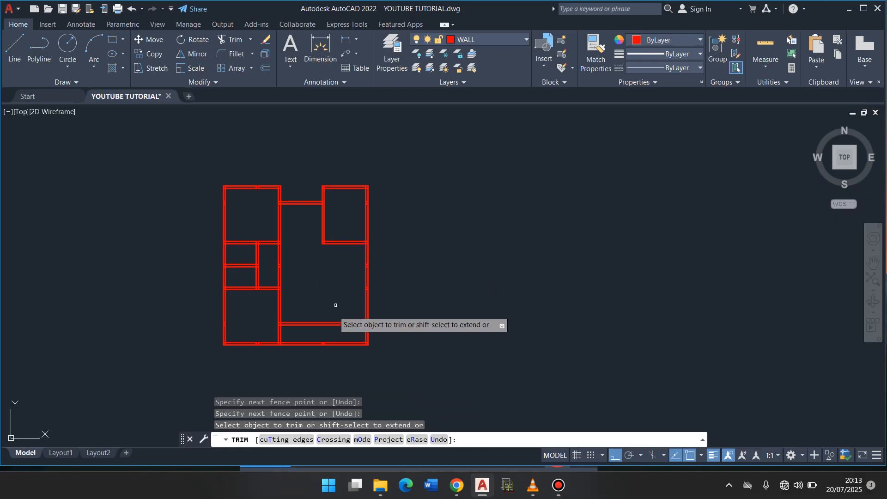
# - Trim the lowest horizontal wall's two segments beyond the lower-left room, leaving the small square column between them
pyautogui.click(340, 349)
pyautogui.click(338, 340)
pyautogui.click(307, 337)
pyautogui.click(299, 359)
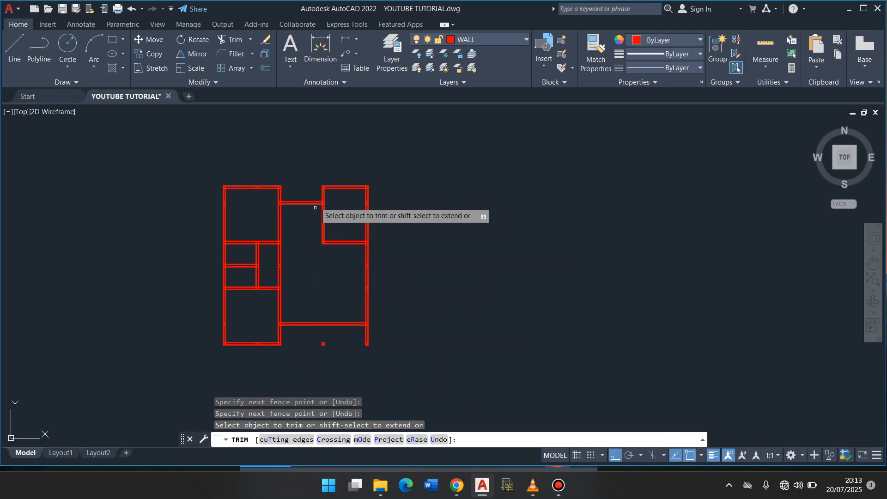
pyautogui.press('Return')
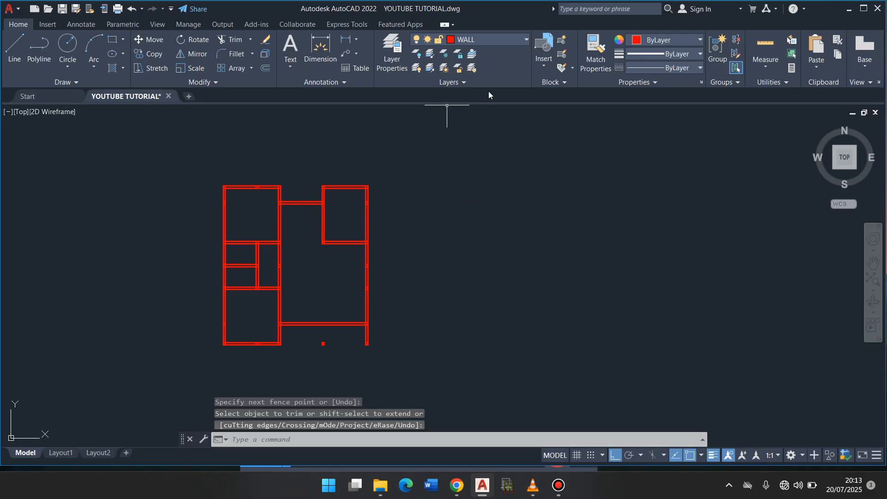
# - Make HIDDEN DETAILS the current layer and draw a line across the top wall gap between the inner wall-face corners
pyautogui.click(525, 43)
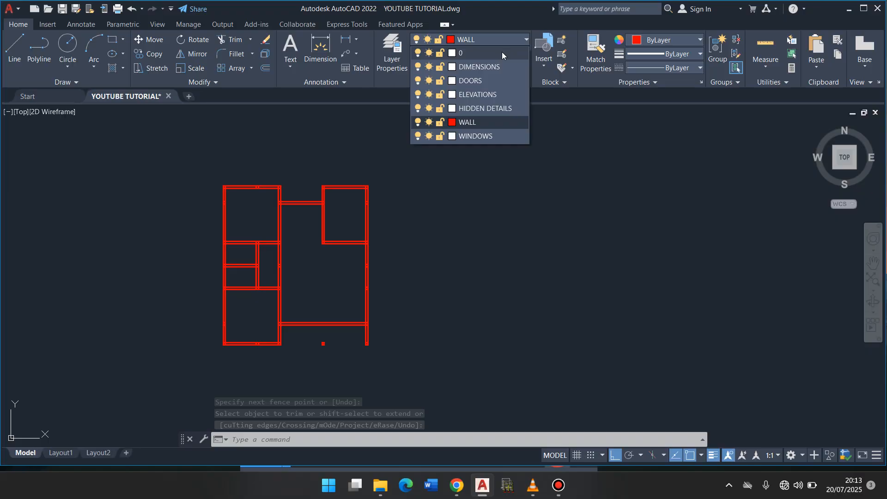
pyautogui.click(484, 108)
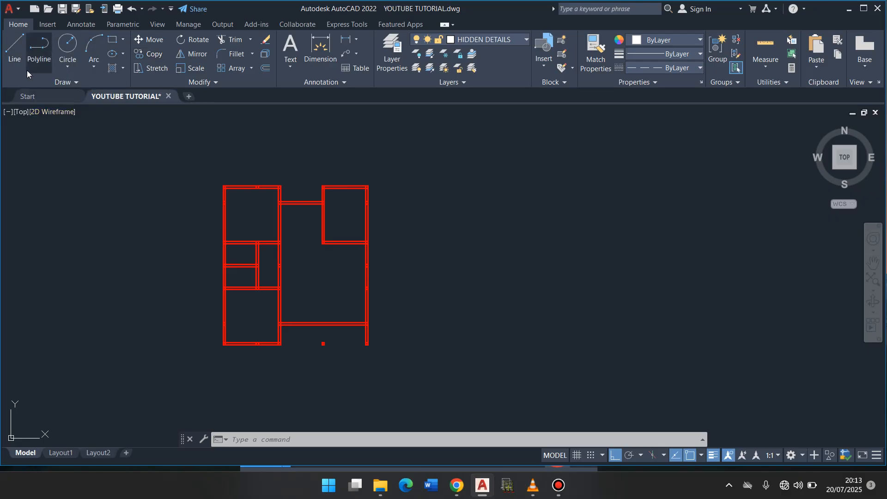
pyautogui.click(15, 49)
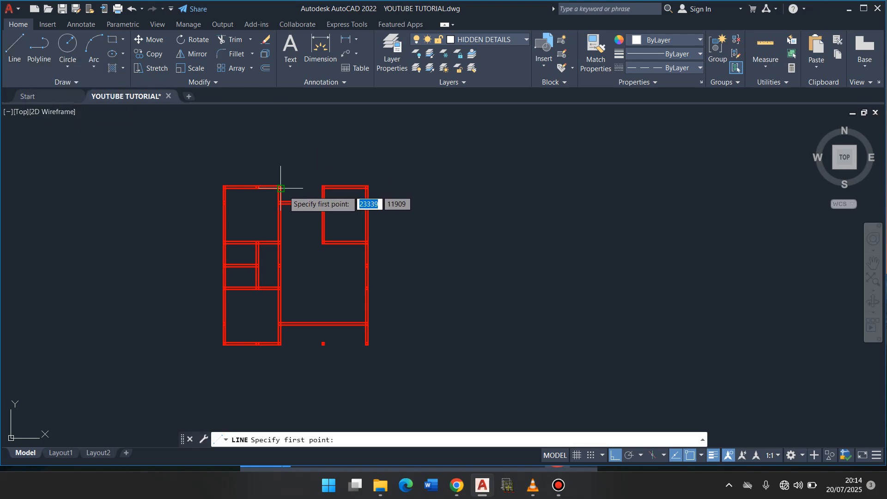
pyautogui.scroll(8, 281, 188)
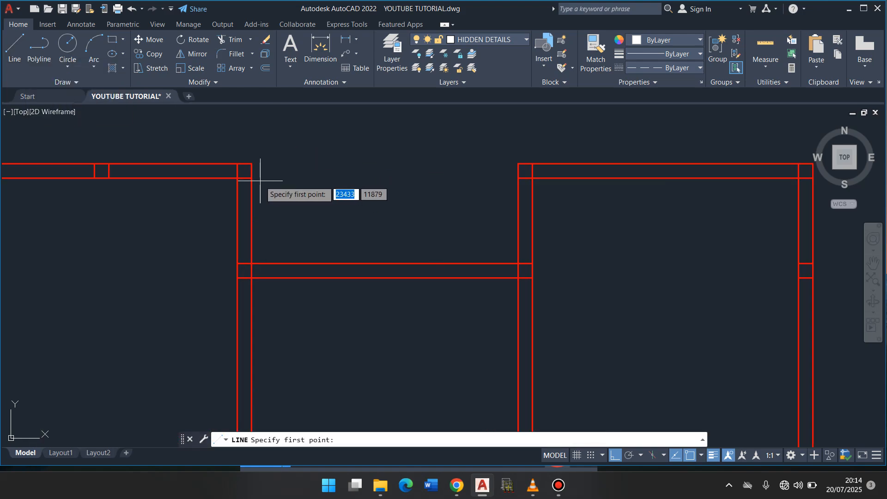
pyautogui.click(251, 178)
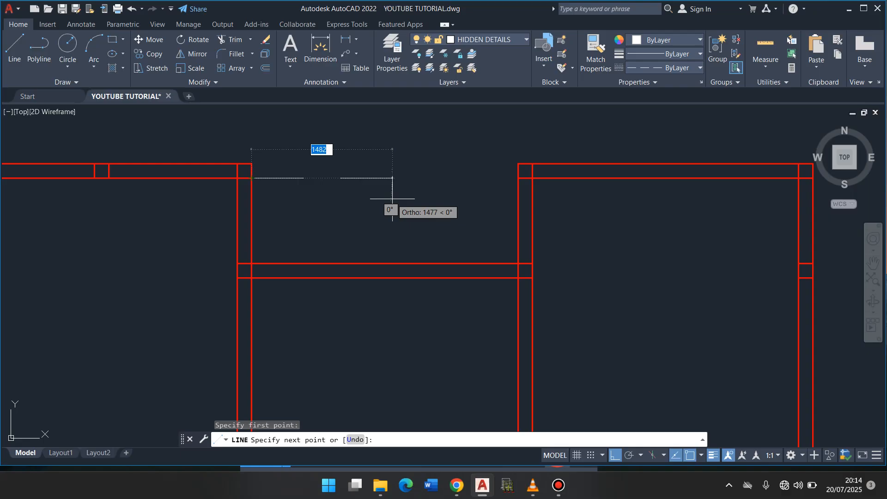
pyautogui.click(518, 178)
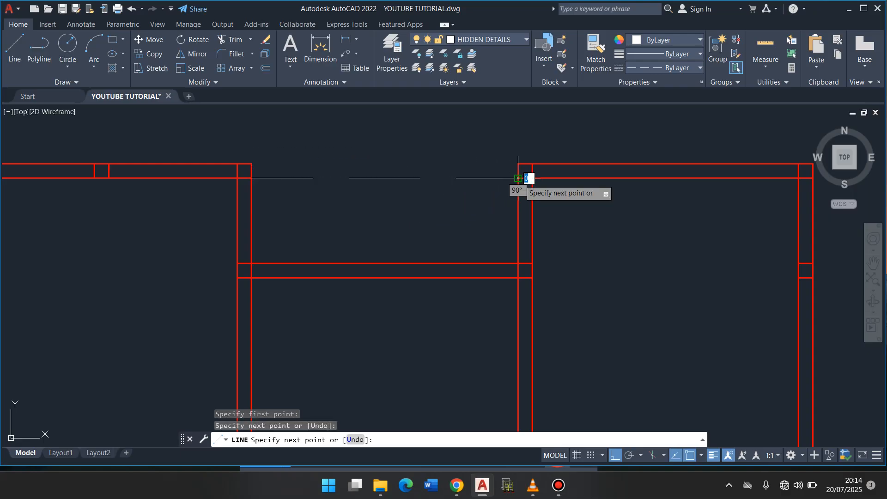
pyautogui.press('Return')
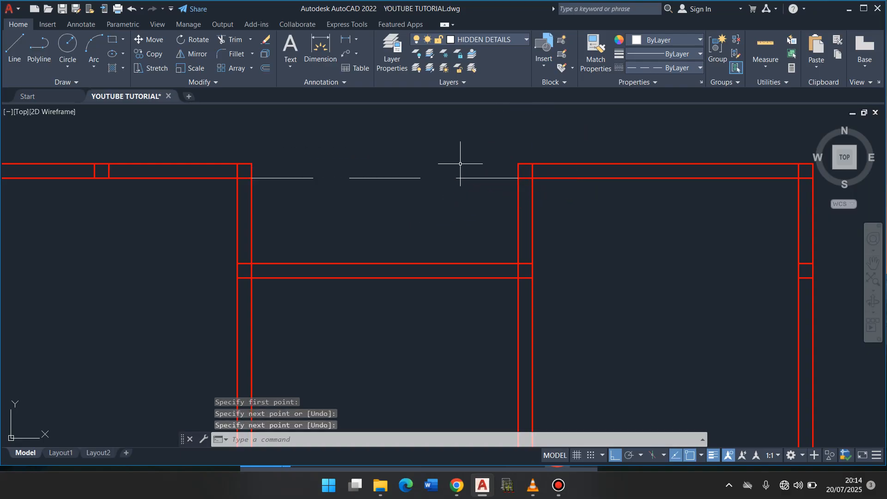
# - Draw a second hidden line across the top wall gap, joining the outer wall-face corners
pyautogui.press('Return')
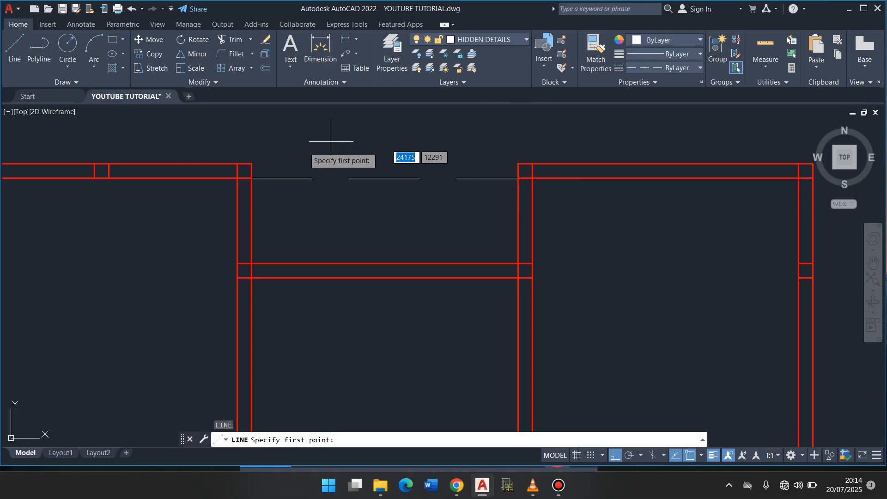
pyautogui.click(252, 164)
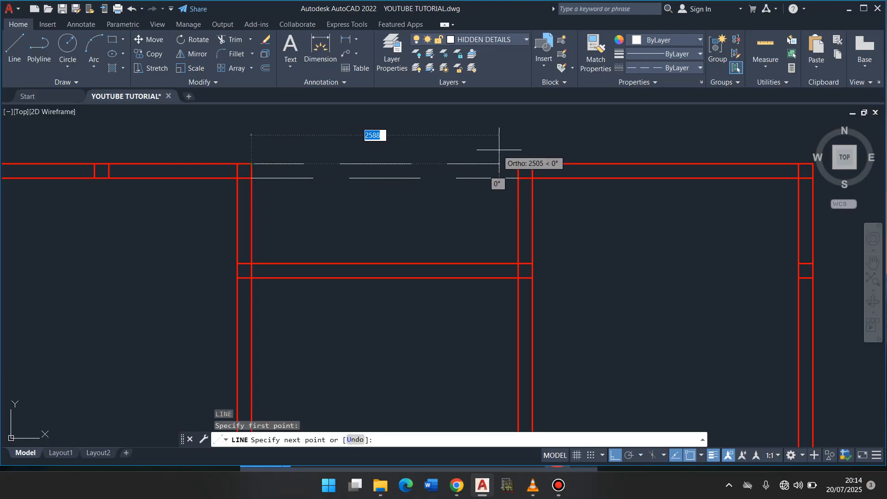
pyautogui.click(518, 164)
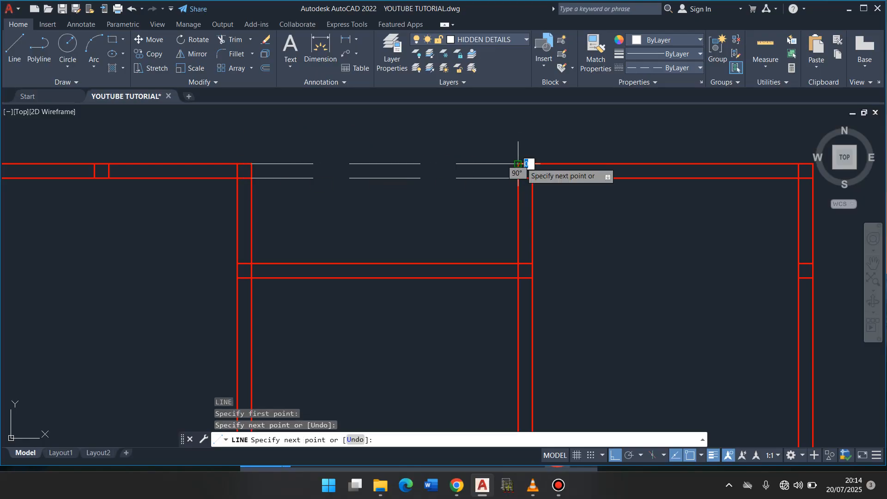
pyautogui.press('Return')
pyautogui.scroll(-8, 459, 136)
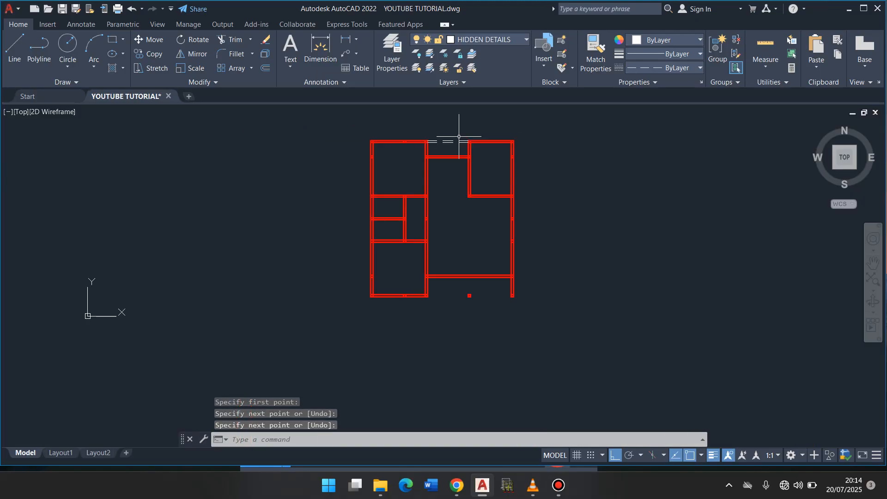
# - Draw a hidden line across the gap below the upper middle room, joining the lower wall-face corners
pyautogui.scroll(4, 458, 137)
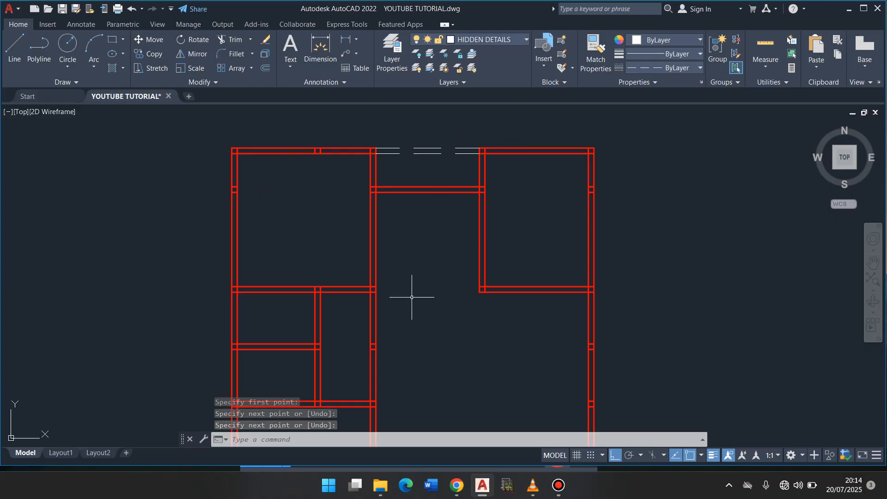
pyautogui.write('l')
pyautogui.press('Return')
pyautogui.click(376, 292)
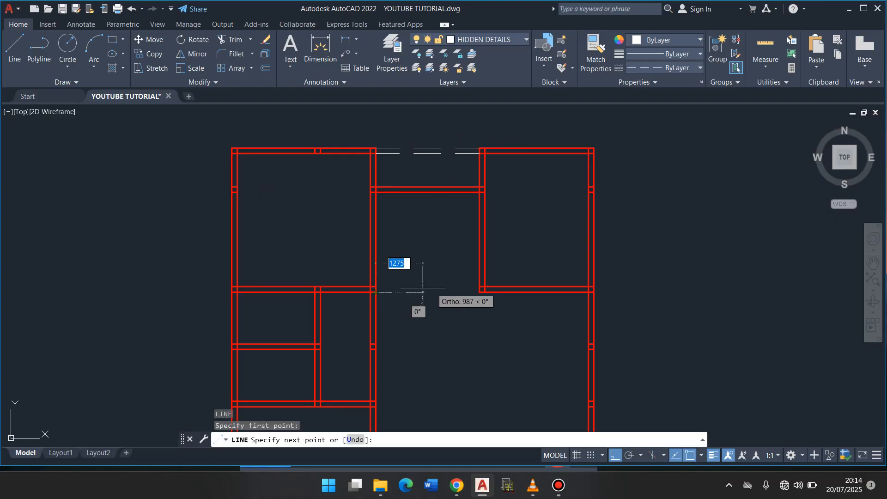
pyautogui.click(480, 292)
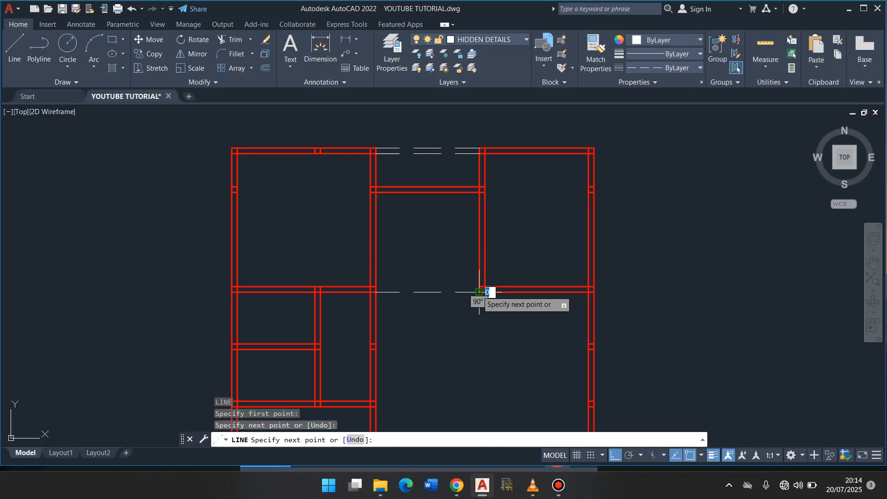
pyautogui.press('Return')
pyautogui.press('Return')
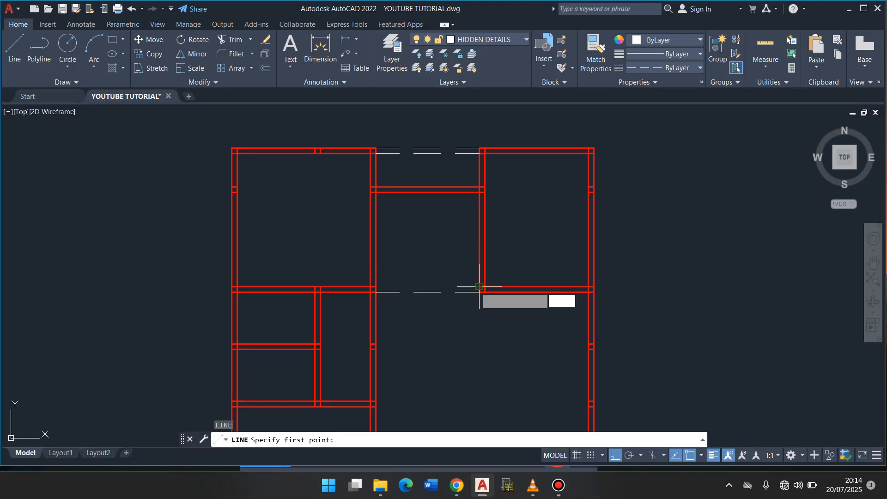
# - Draw a second hidden line across the gap below the upper middle room, joining the upper wall-face corners
pyautogui.click(477, 287)
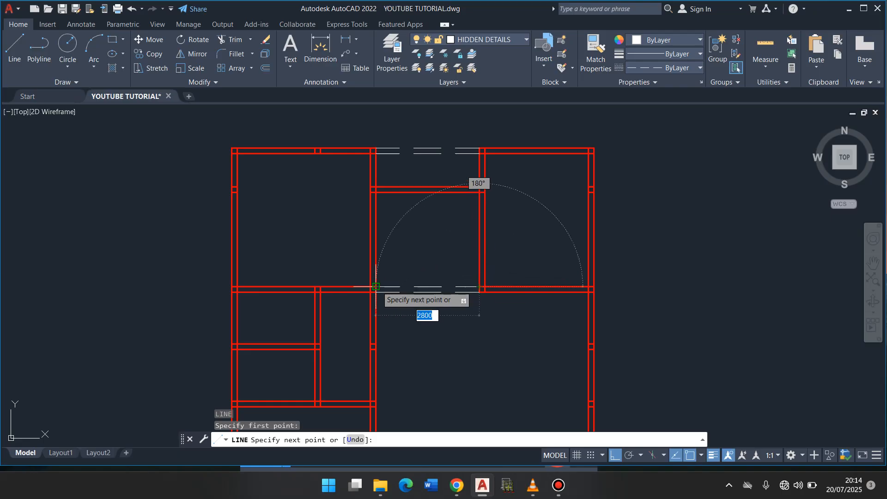
pyautogui.click(376, 287)
pyautogui.press('Return')
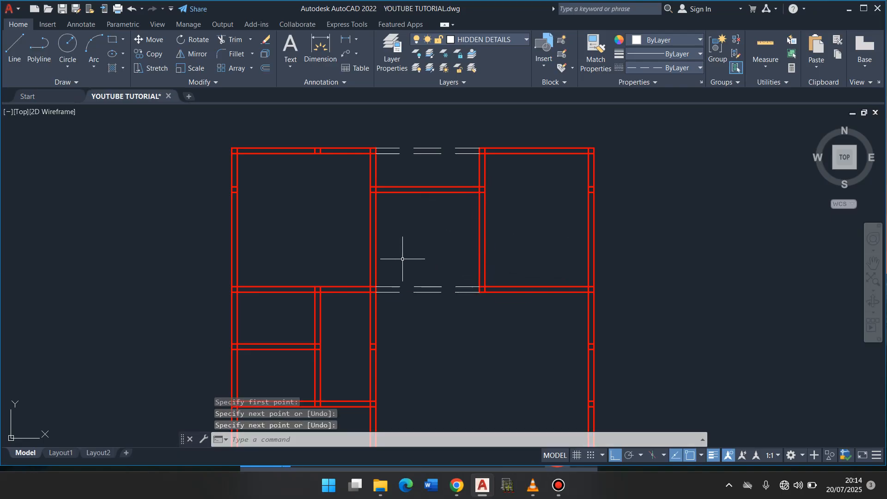
# - Draw a hidden line across the bottom opening along the outer wall face, from the lower-left room's corner to the right wall
pyautogui.scroll(-6, 402, 259)
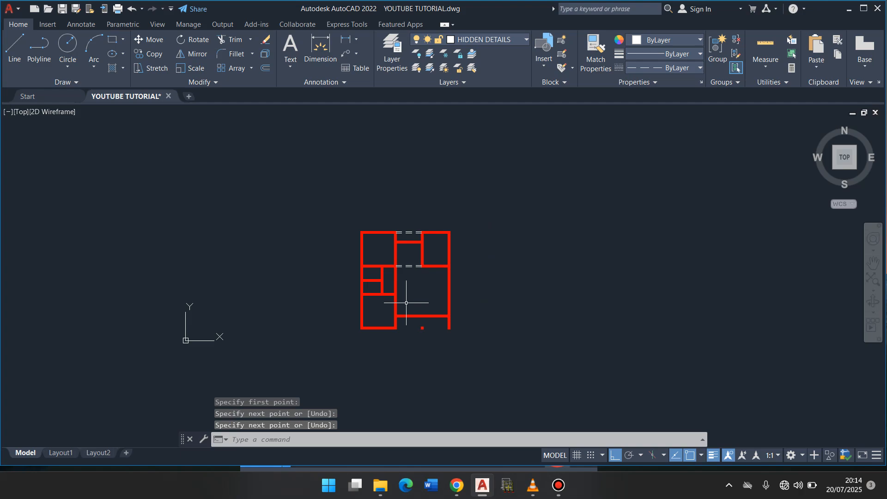
pyautogui.scroll(4, 406, 302)
pyautogui.scroll(8, 448, 377)
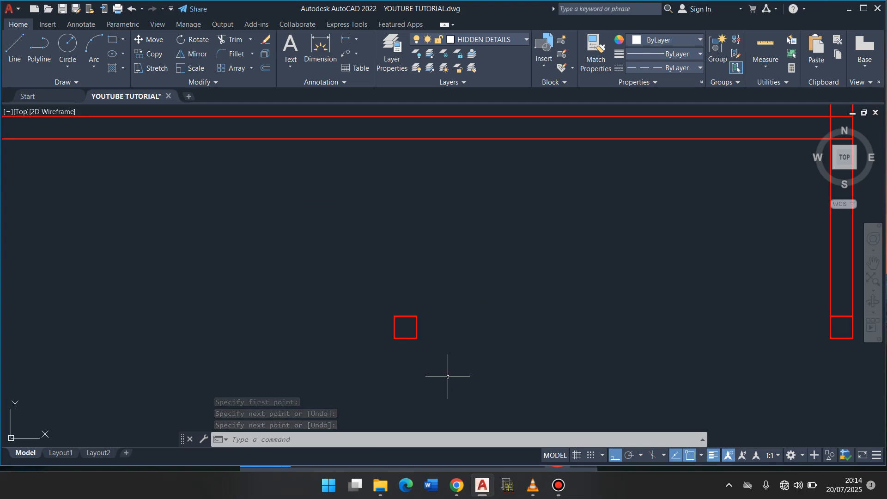
pyautogui.scroll(-8, 448, 376)
pyautogui.scroll(5, 448, 377)
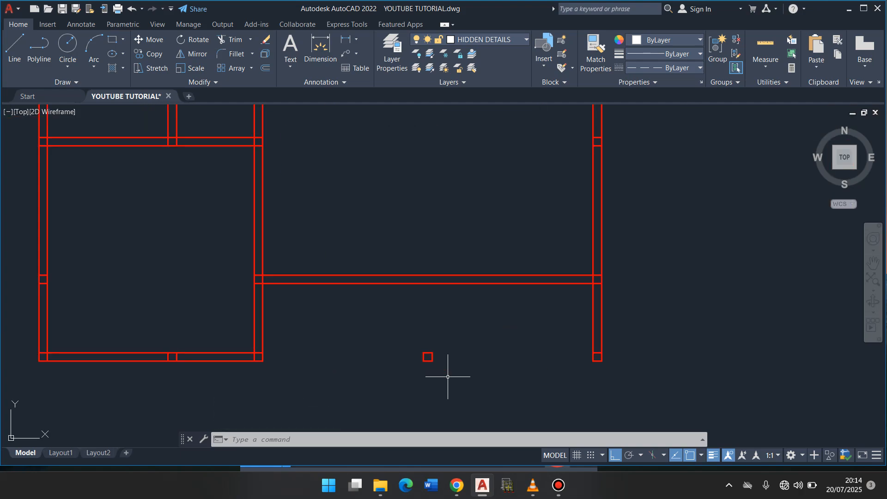
pyautogui.write('l')
pyautogui.press('Return')
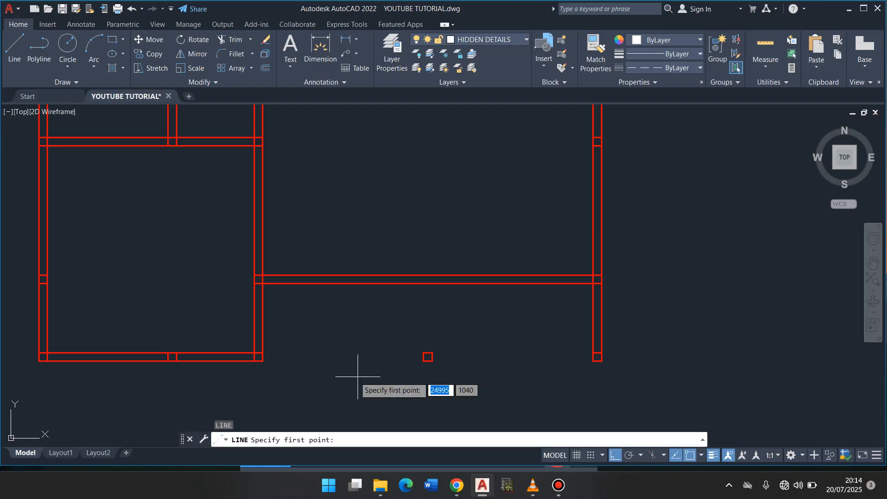
pyautogui.click(267, 364)
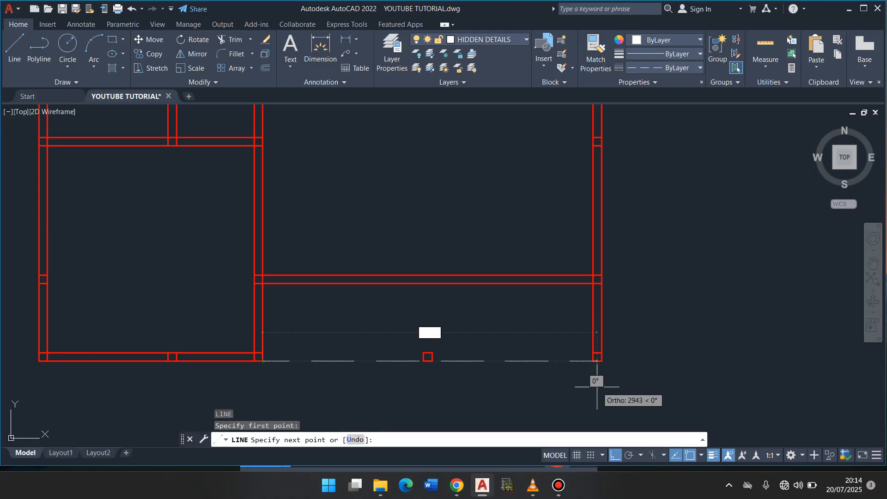
pyautogui.click(593, 361)
pyautogui.press('Return')
pyautogui.press('Return')
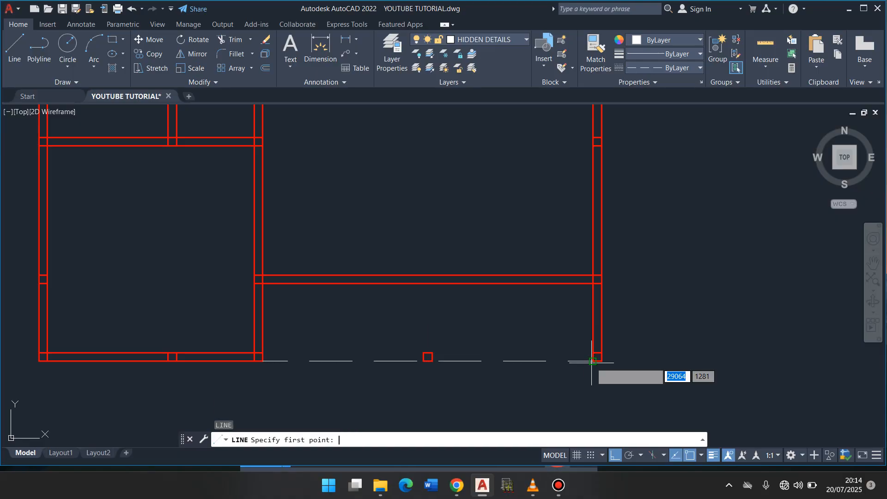
# - Draw a second hidden line across the bottom opening, joining the inner wall-face corners
pyautogui.click(593, 360)
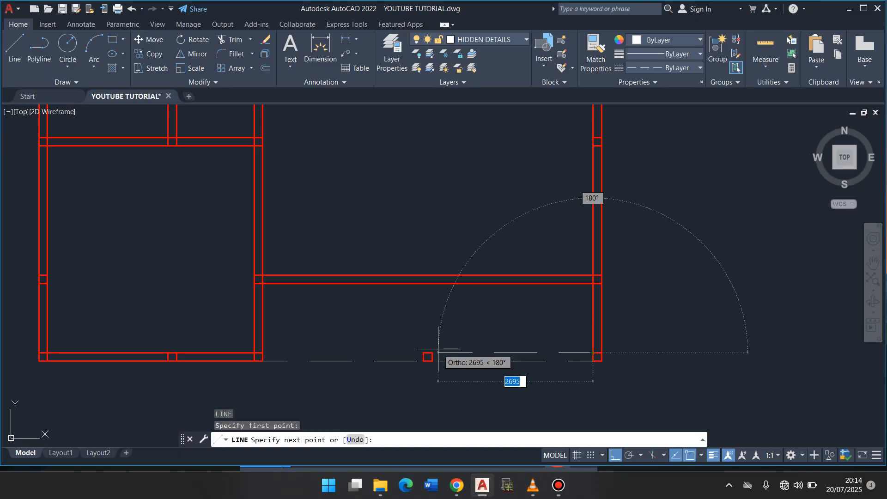
pyautogui.click(262, 352)
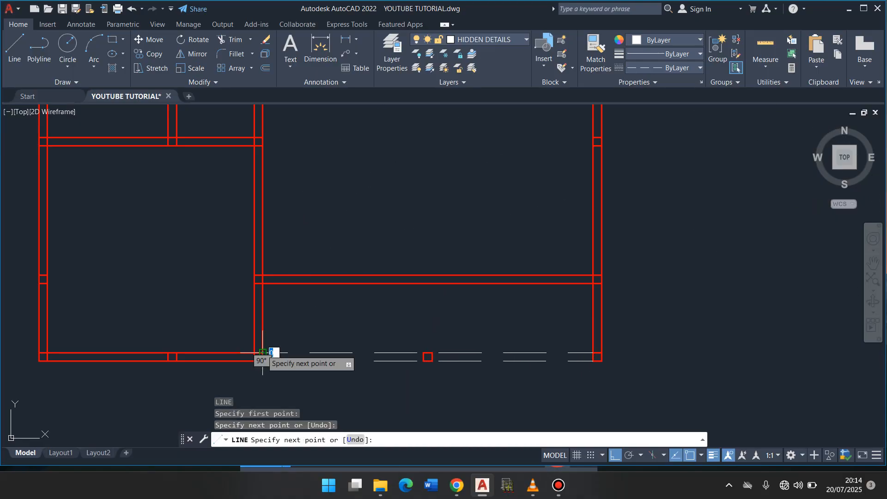
pyautogui.press('Return')
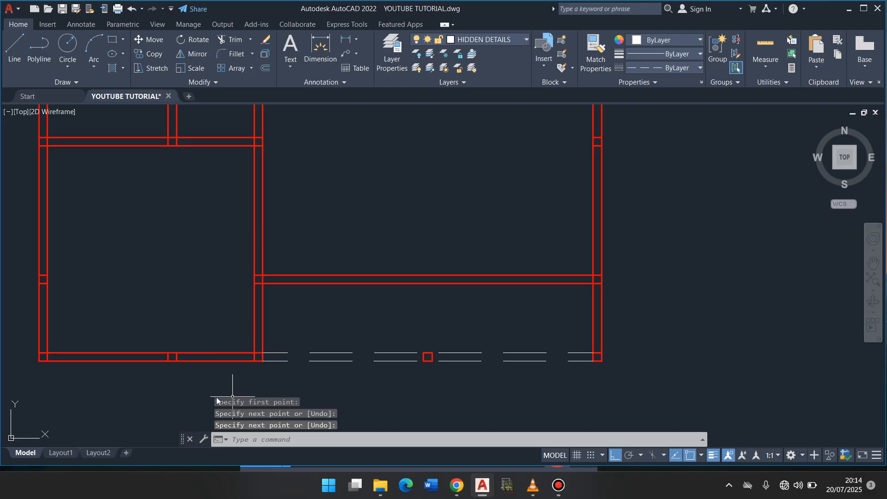
# - Erase the leftover short cross lines inside the lower-left room's bottom wall and left wall
pyautogui.click(184, 355)
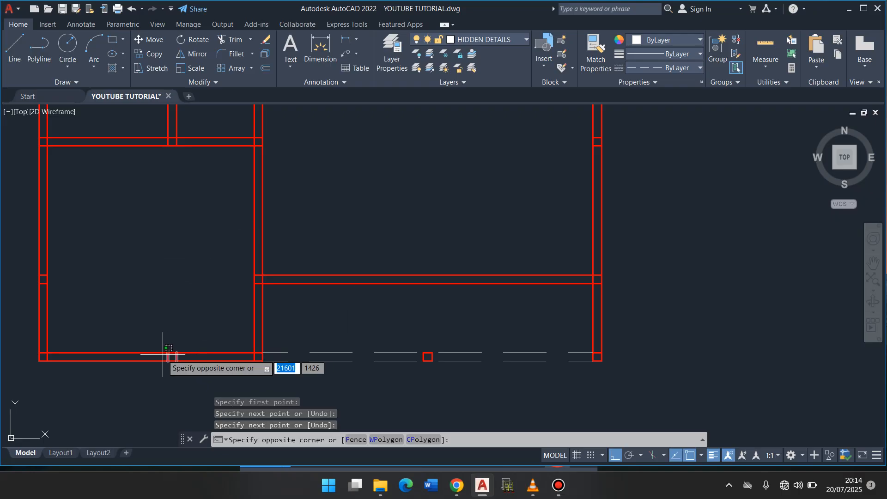
pyautogui.click(163, 355)
pyautogui.press('Delete')
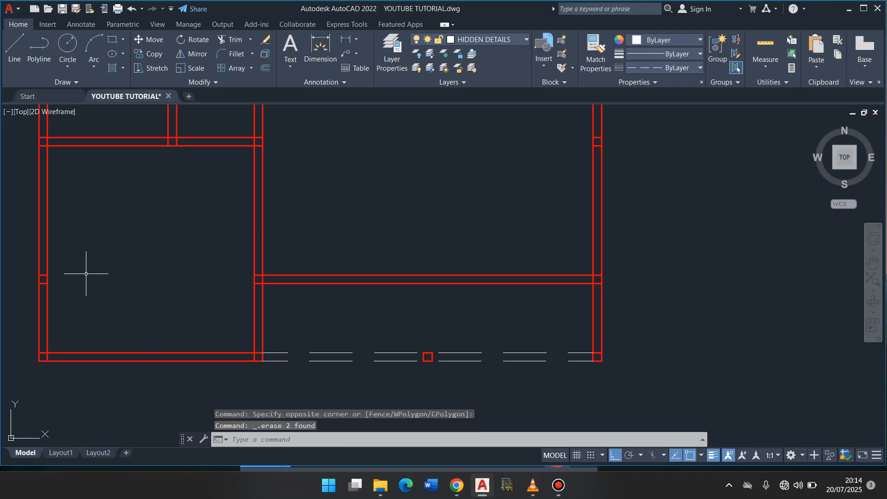
pyautogui.click(42, 276)
pyautogui.click(43, 284)
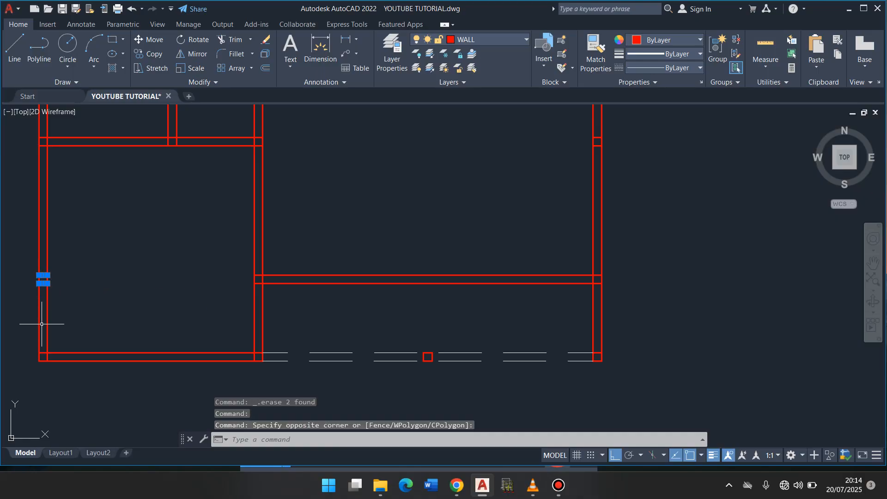
pyautogui.press('Delete')
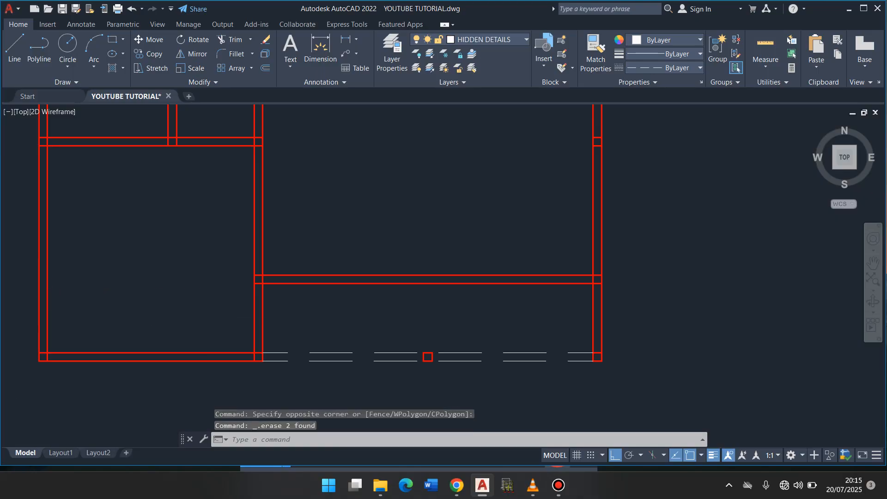
# - Make WALL the current layer and draw a line 1200 along the large room's bottom wall from its left corner, turning perpendicular across the wall
pyautogui.scroll(-5, 257, 318)
pyautogui.scroll(4, 256, 319)
pyautogui.scroll(-3, 257, 319)
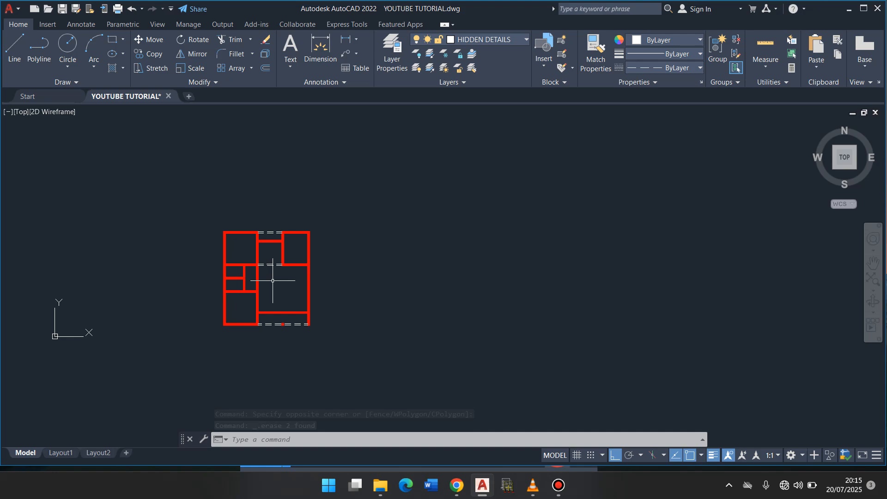
pyautogui.scroll(12, 273, 280)
pyautogui.scroll(-8, 273, 280)
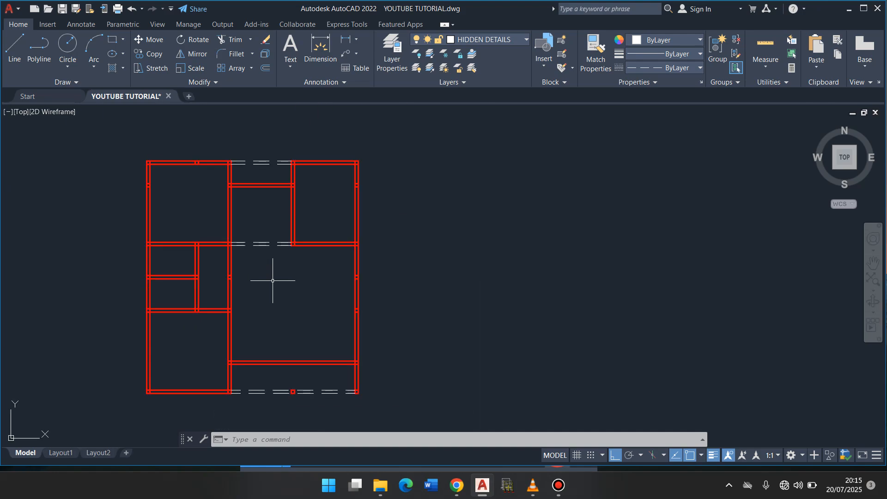
pyautogui.click(527, 41)
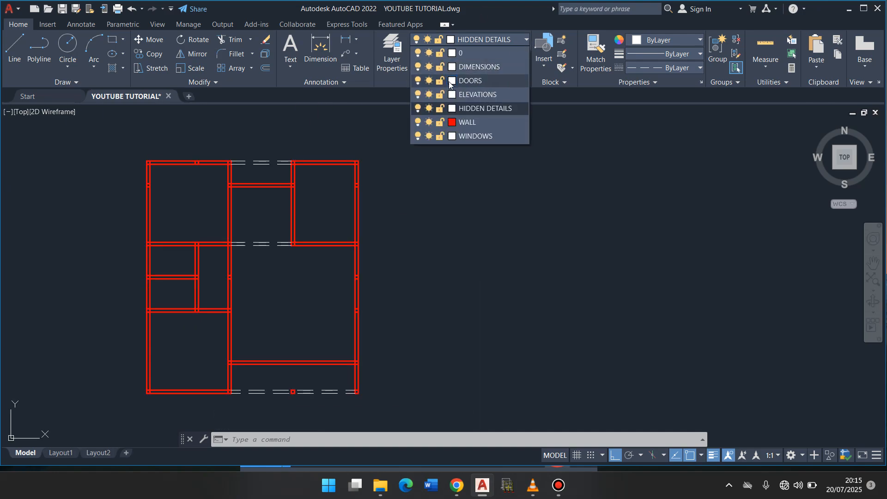
pyautogui.click(462, 124)
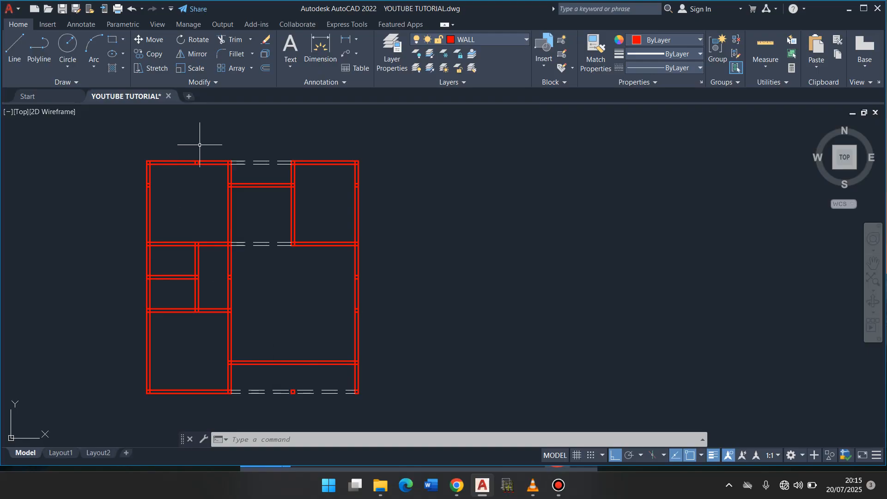
pyautogui.click(15, 47)
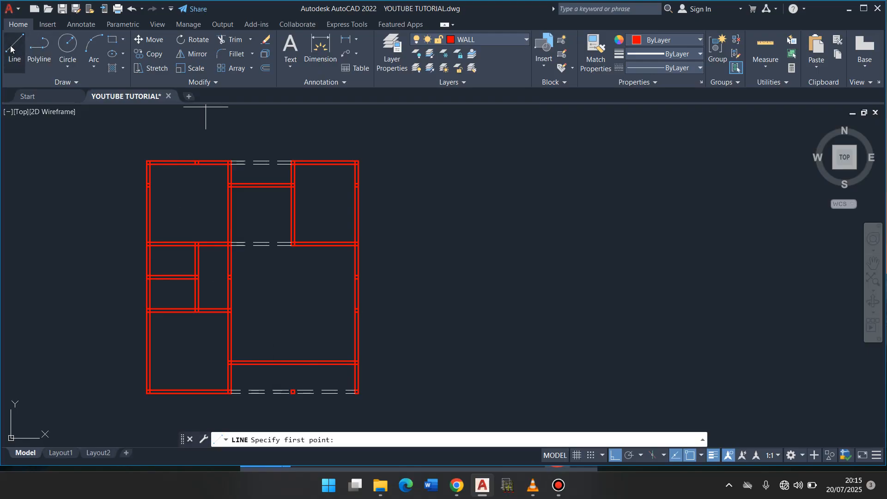
pyautogui.click(231, 361)
pyautogui.write('1200')
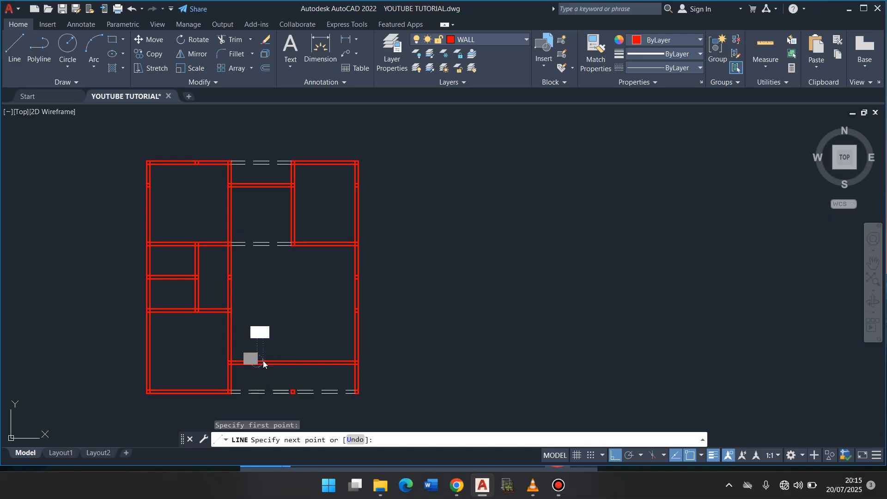
pyautogui.press('Return')
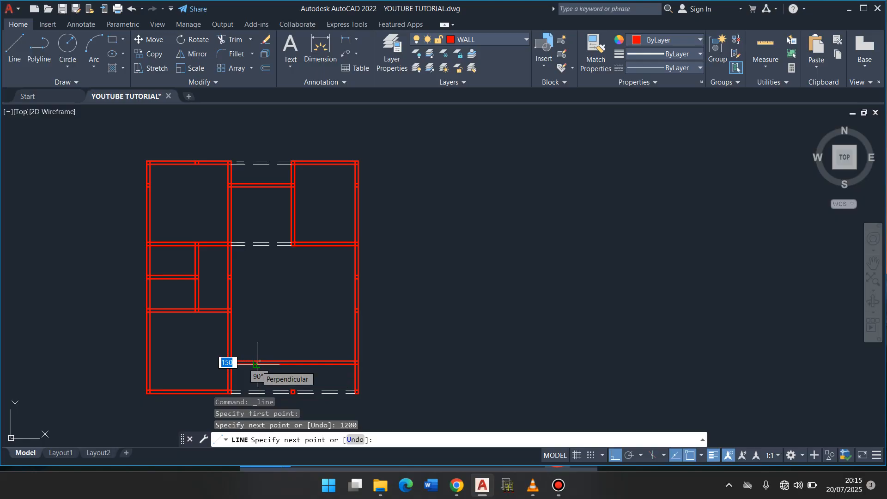
pyautogui.scroll(5, 257, 364)
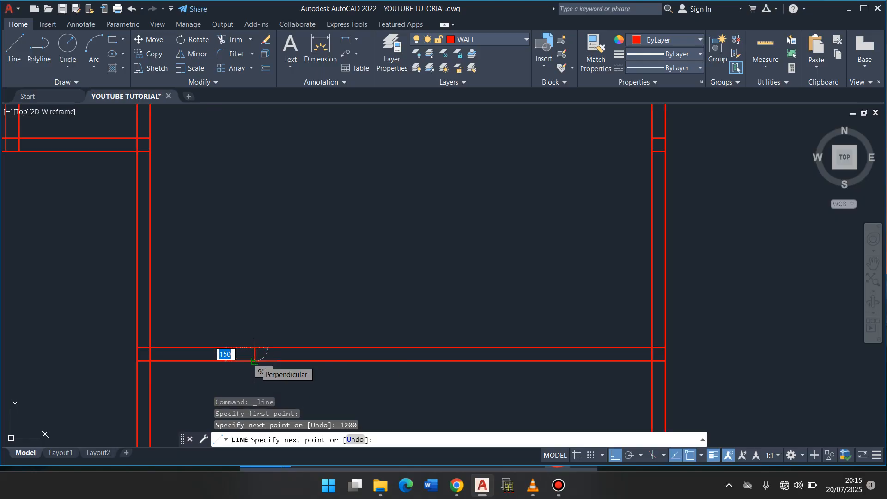
pyautogui.click(254, 361)
pyautogui.press('Return')
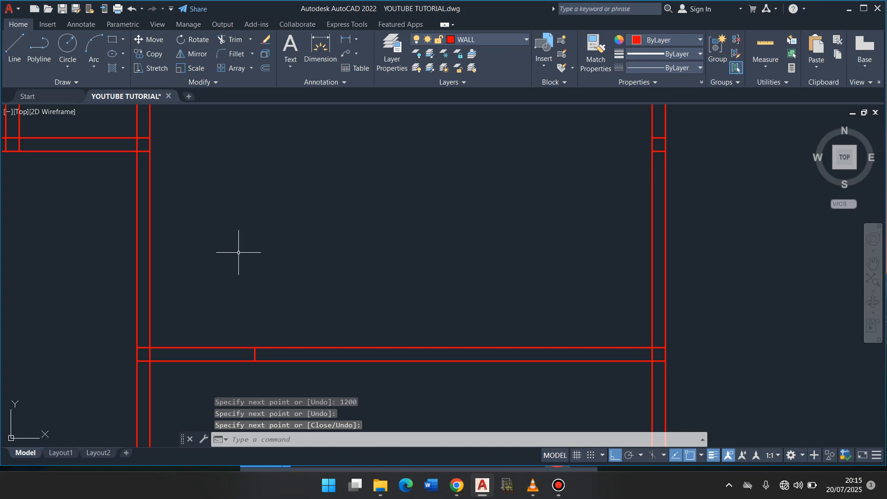
# - Trim both faces of the large room's bottom wall between the left wall and the 1200 jamb line to open the doorway
pyautogui.click(237, 44)
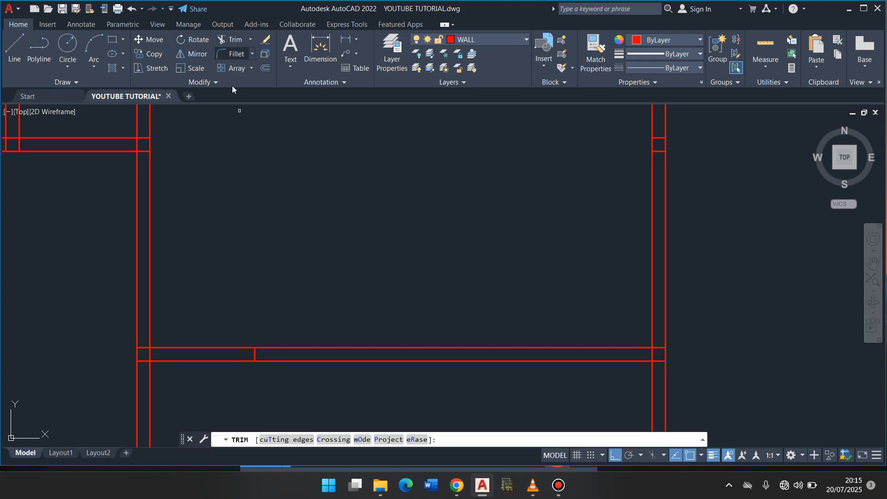
pyautogui.rightClick(220, 159)
pyautogui.click(237, 164)
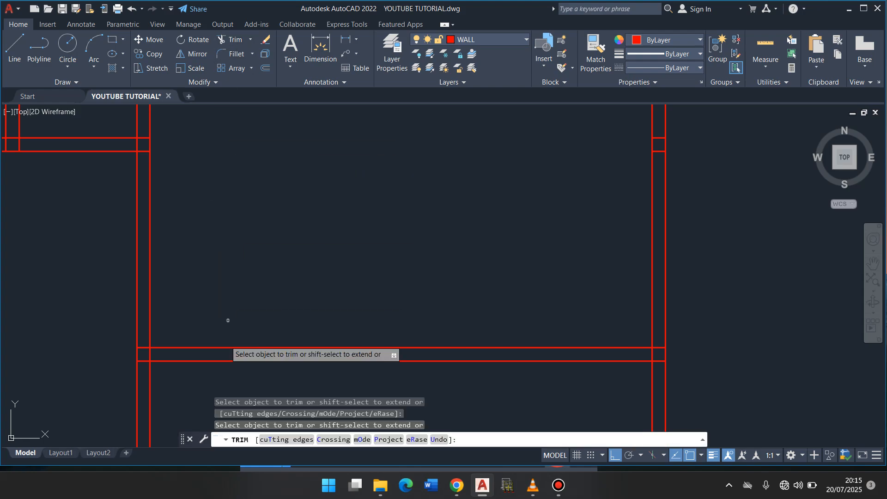
pyautogui.click(213, 370)
pyautogui.click(204, 314)
pyautogui.press('Return')
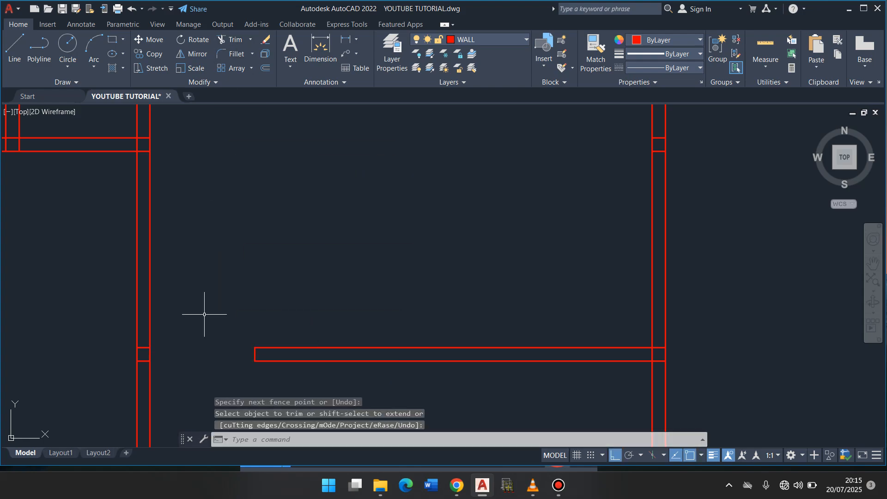
# - Draw a door jamb line across the upper-left room's bottom wall, offset 900 leftward from the room's lower-right corner
pyautogui.scroll(-4, 204, 315)
pyautogui.scroll(4, 205, 315)
pyautogui.scroll(-2, 204, 313)
pyautogui.scroll(-2, 207, 311)
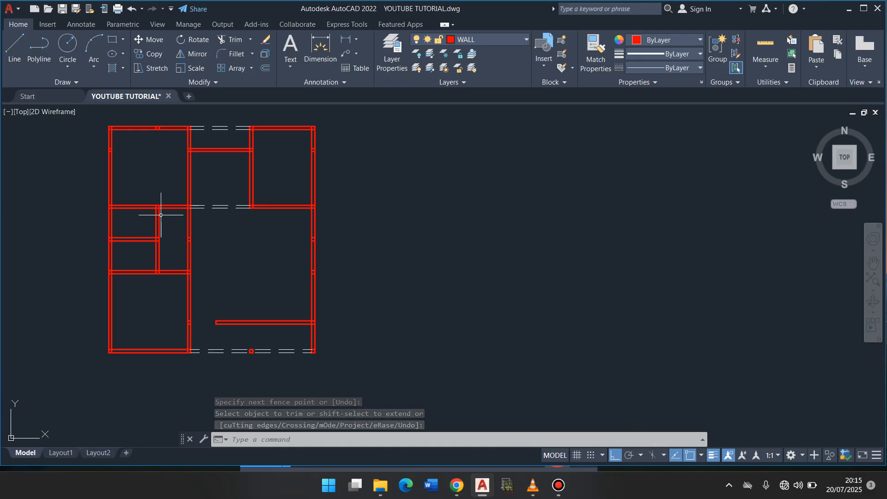
pyautogui.write('l')
pyautogui.press('Return')
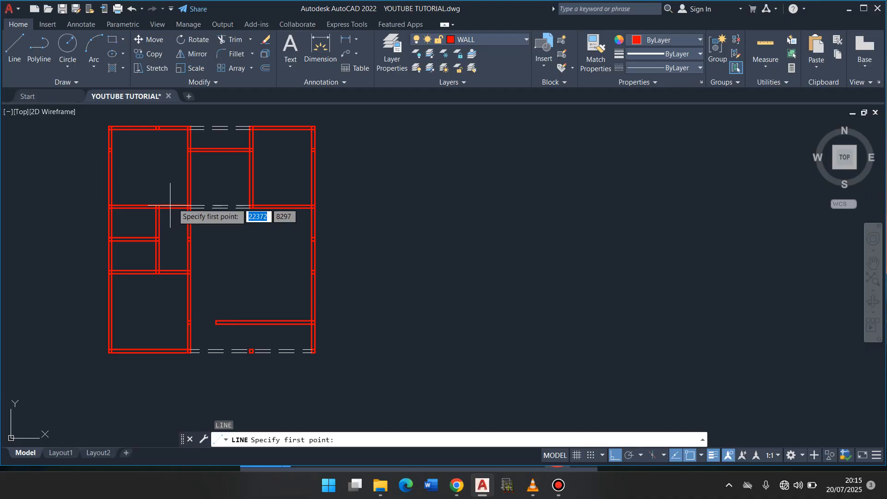
pyautogui.click(189, 204)
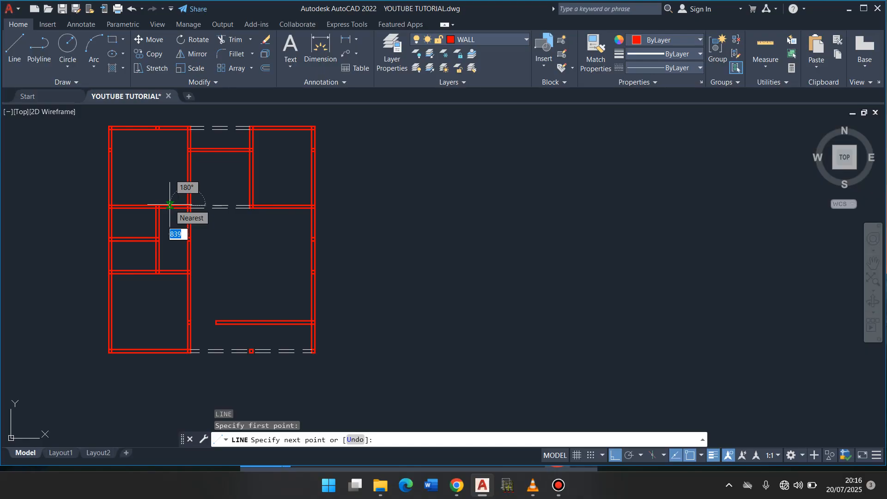
pyautogui.write('90')
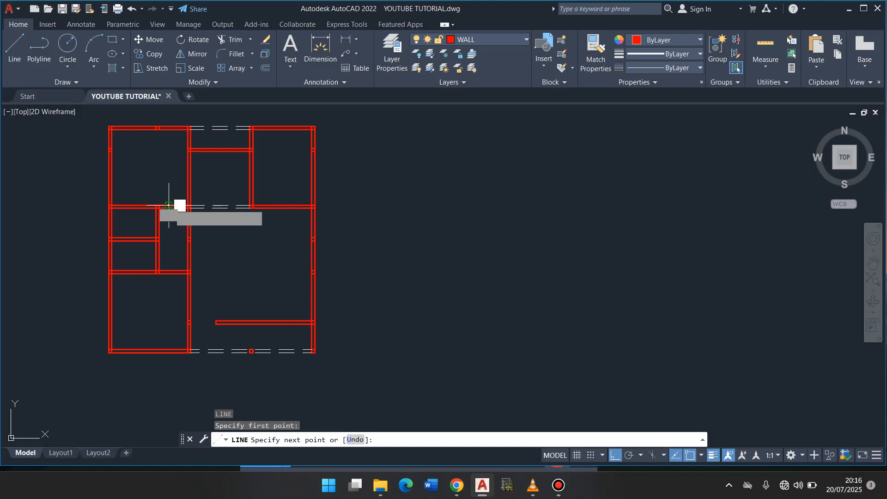
pyautogui.press('Return')
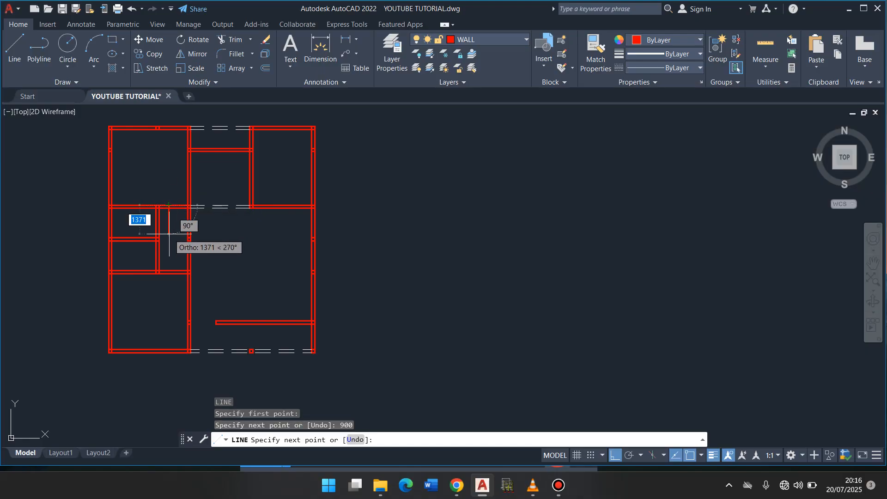
pyautogui.write('1')
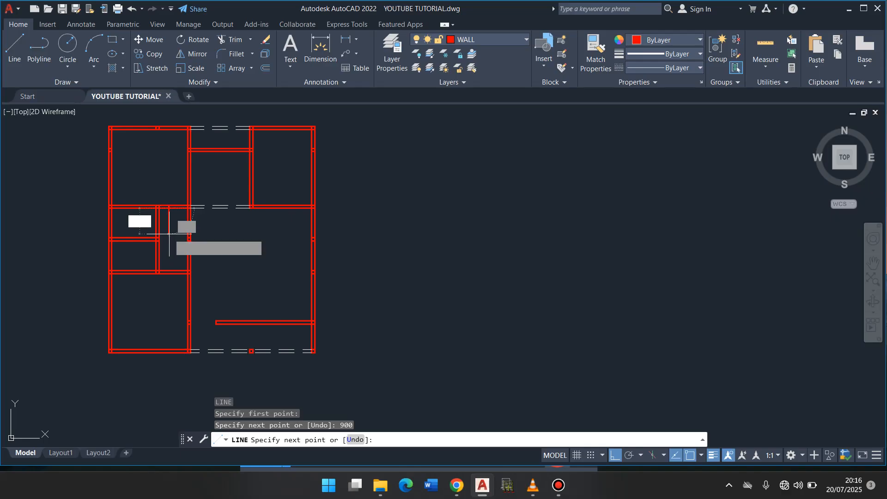
pyautogui.press('Return')
pyautogui.press('Return')
pyautogui.press('Return')
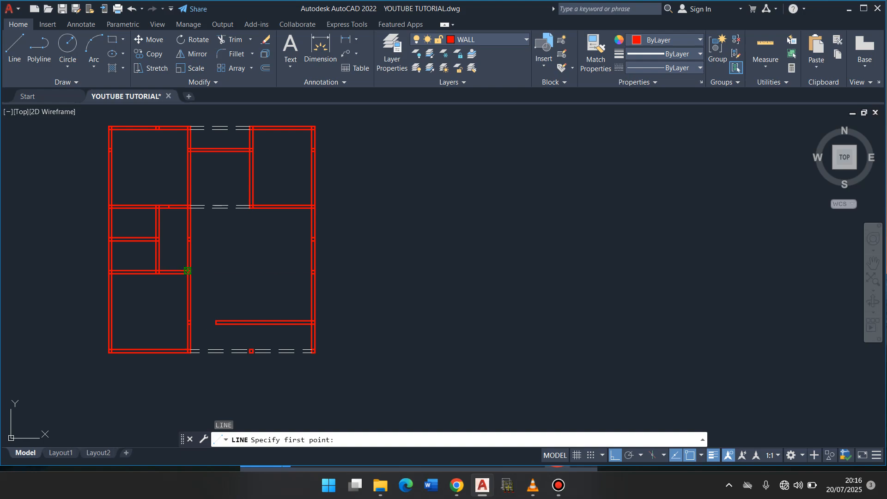
# - Draw a line 900 leftward from the small passage's lower-right corner and 150 down across the wall as the lower-left room's door jamb
pyautogui.click(188, 270)
pyautogui.write('900')
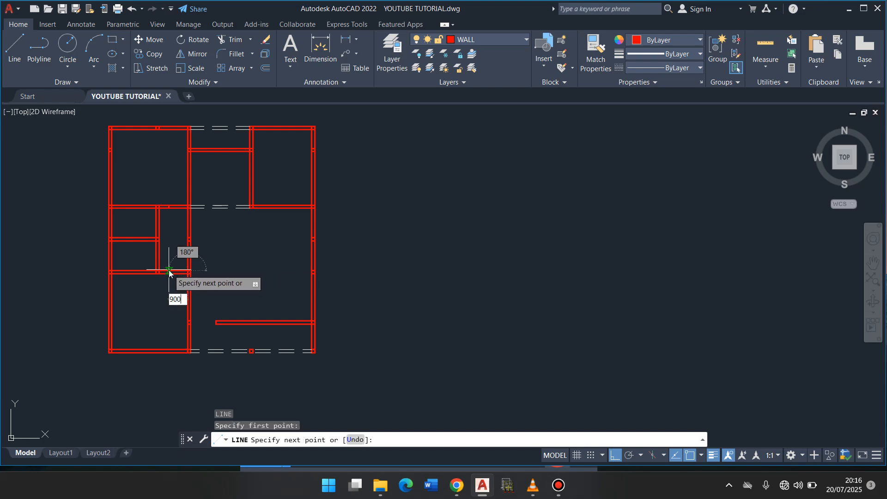
pyautogui.press('Return')
pyautogui.write('150')
pyautogui.press('Return')
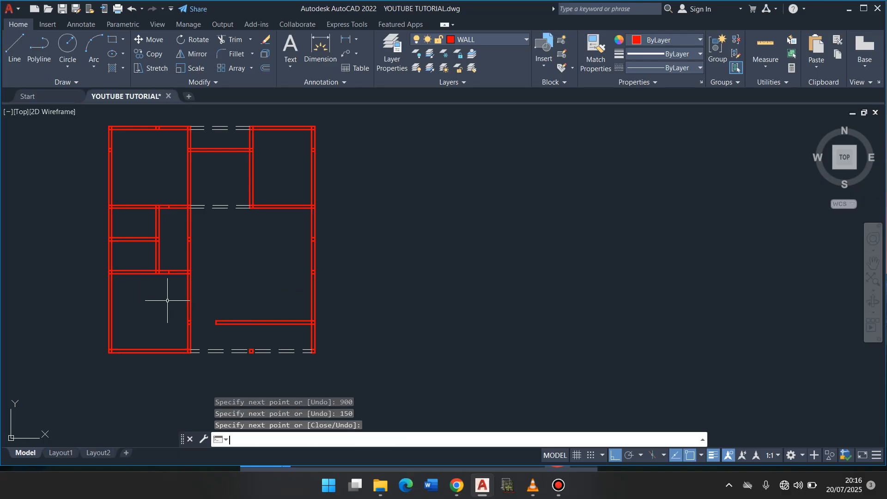
pyautogui.press('Return')
pyautogui.press('Return')
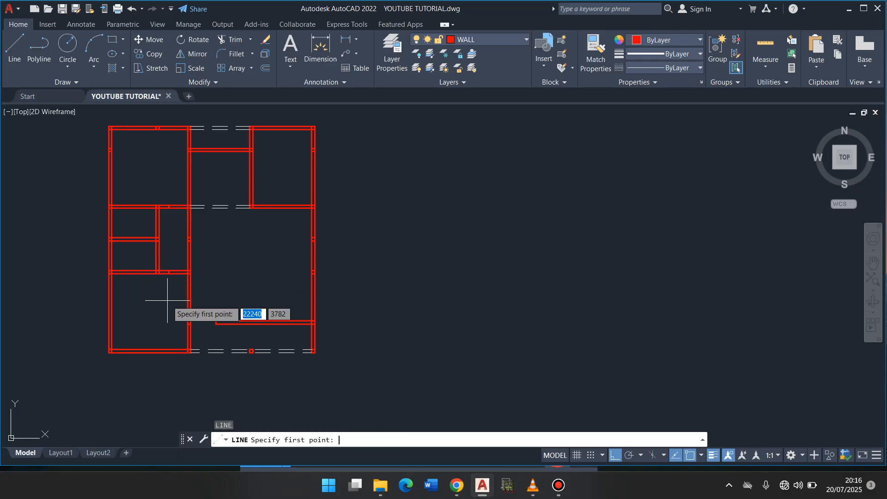
# - Draw a line 800 leftward from the lower small room's lower-right inner corner and 150 down across the wall as a door jamb
pyautogui.click(157, 272)
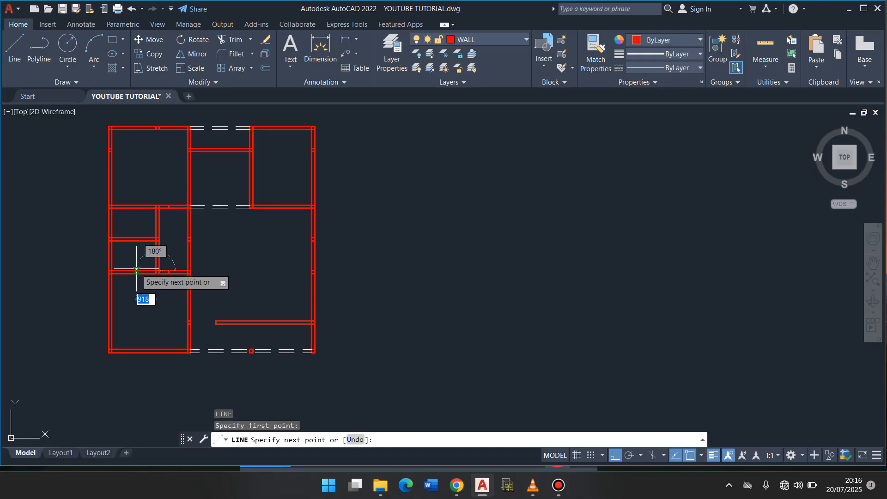
pyautogui.write('800')
pyautogui.press('Return')
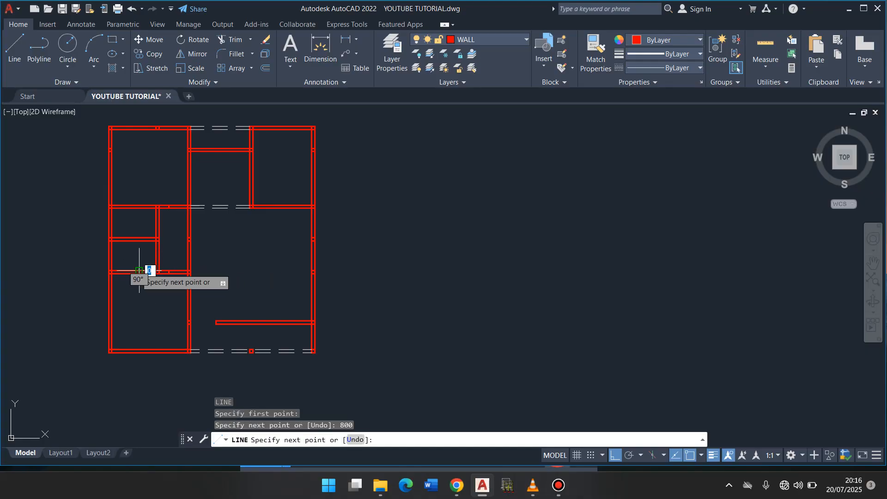
pyautogui.write('150')
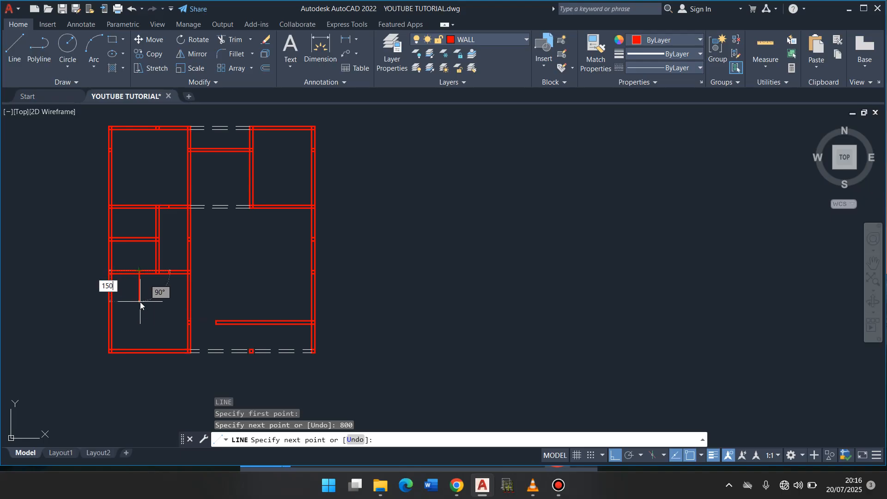
pyautogui.press('Return')
# - Draw a line 800 leftward from the upper small room's upper-right inner corner and up across the wall as a door jamb
pyautogui.press('Return')
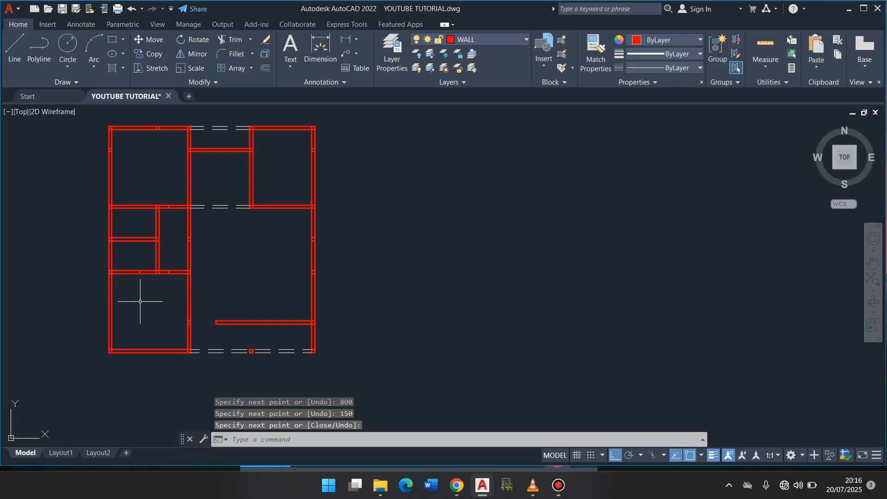
pyautogui.press('Return')
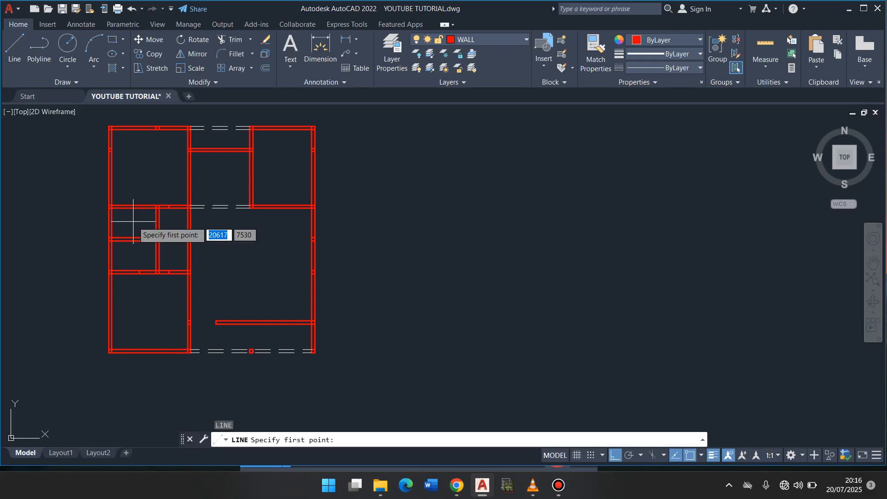
pyautogui.click(156, 208)
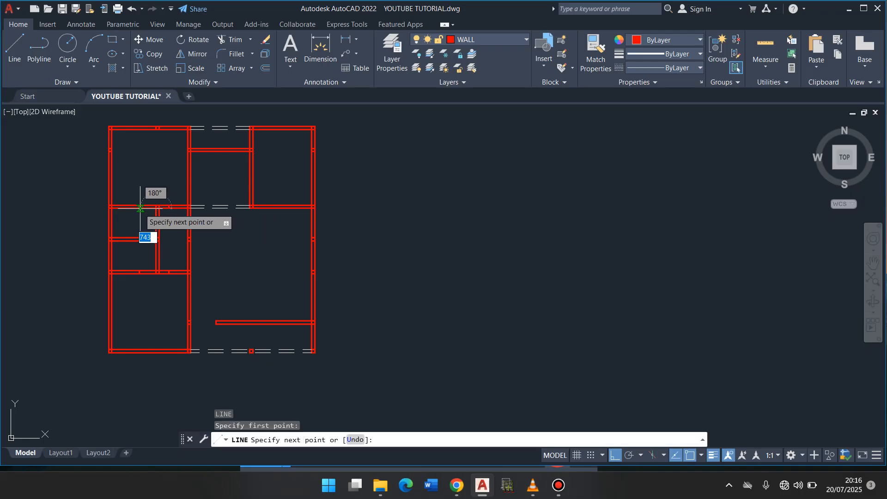
pyautogui.write('800')
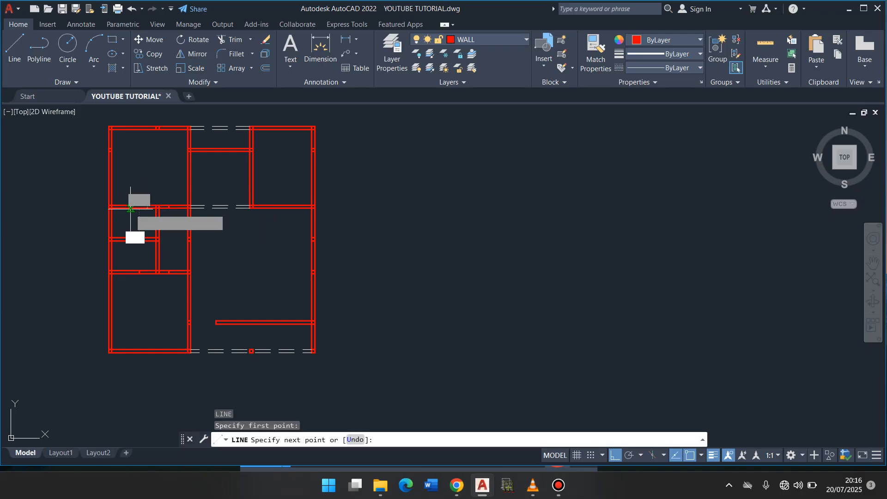
pyautogui.press('Return')
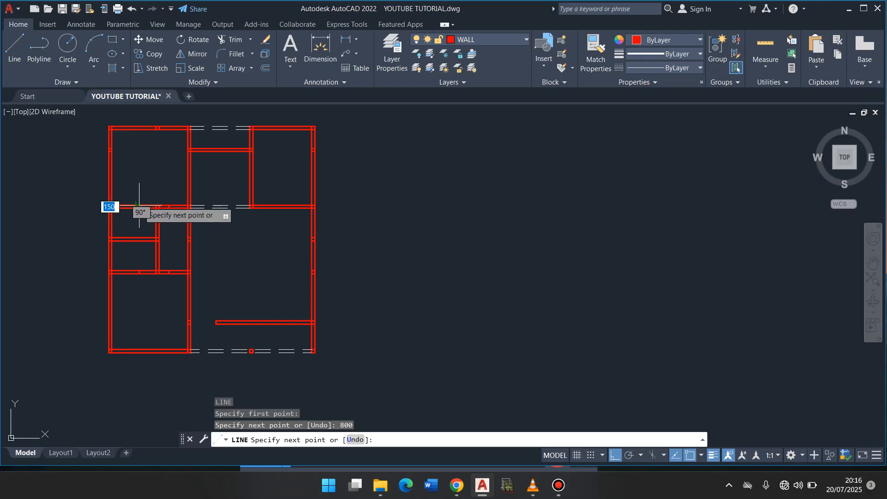
pyautogui.click(138, 205)
pyautogui.press('Return')
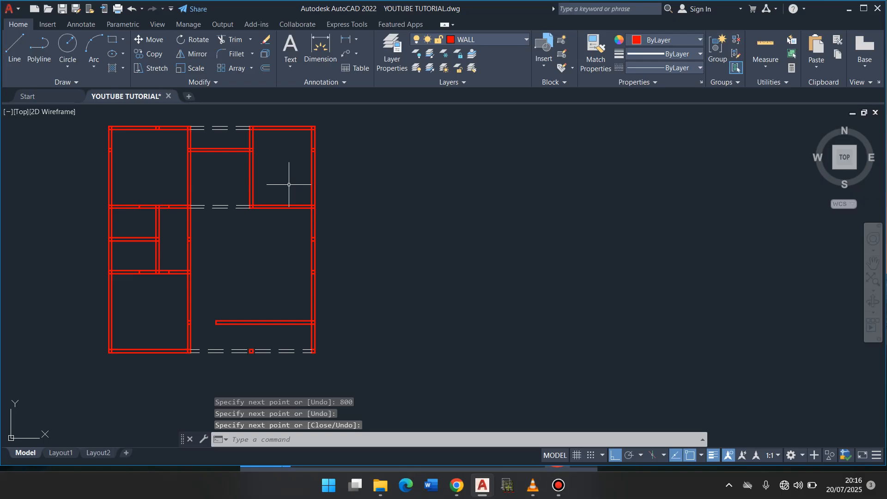
pyautogui.press('Return')
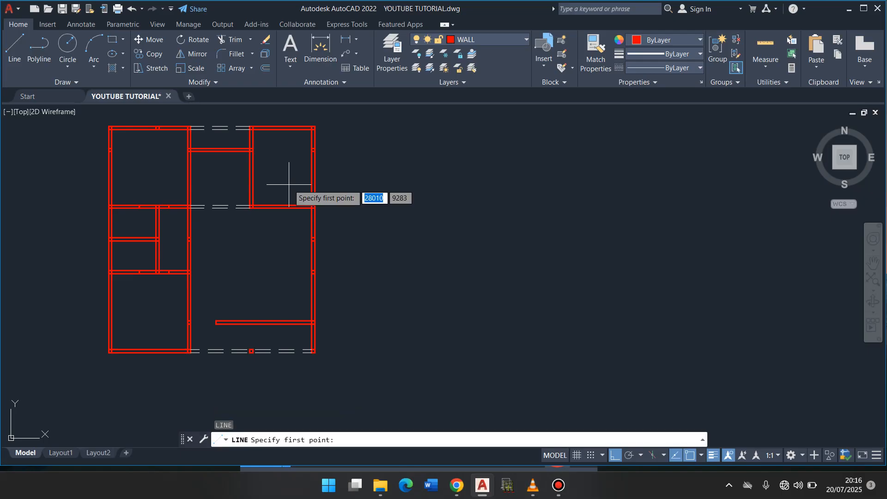
pyautogui.click(253, 131)
pyautogui.press('Escape')
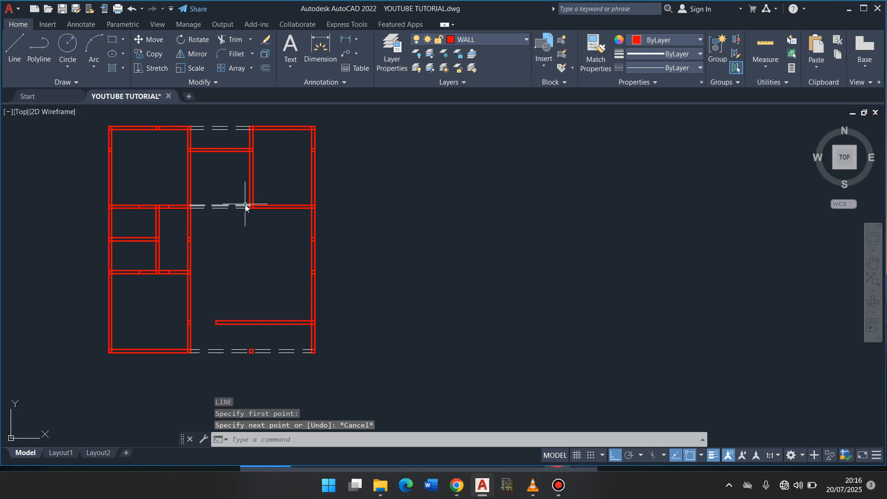
# - Draw a line 900 up the upper-right room's left wall from its lower end, turning 150 across the wall as a door jamb
pyautogui.press('Return')
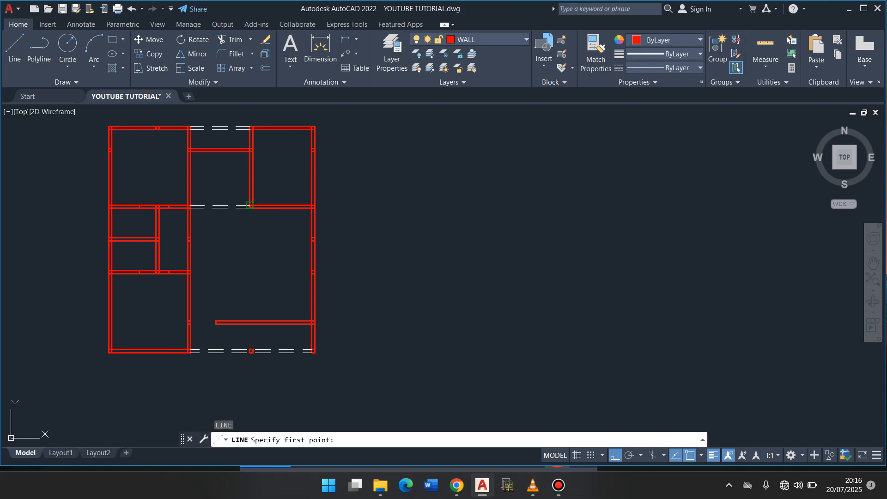
pyautogui.click(250, 205)
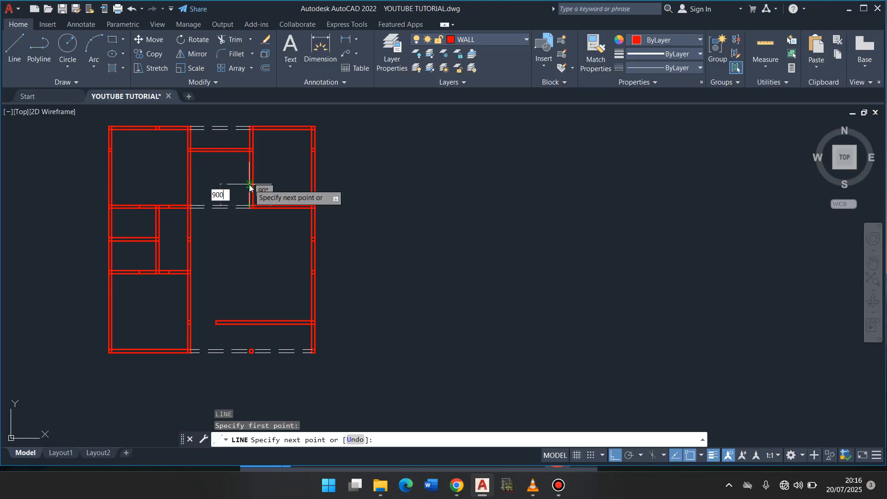
pyautogui.press('Return')
pyautogui.write('1')
pyautogui.press('Return')
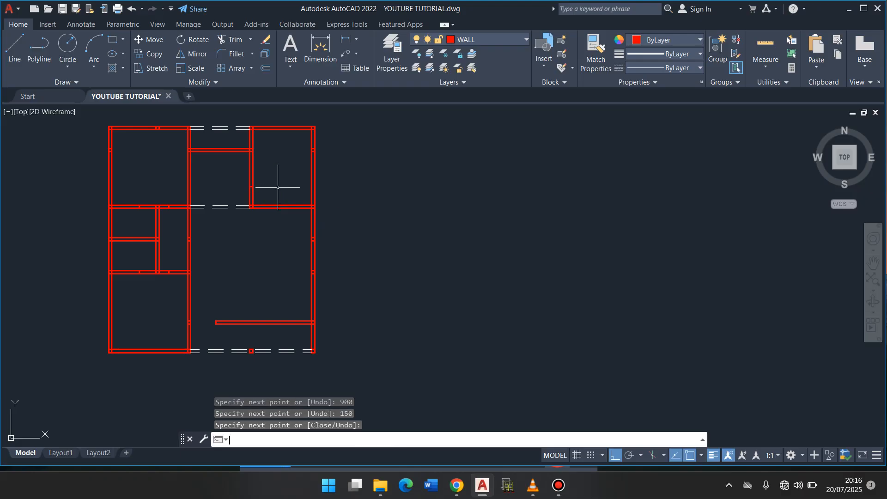
pyautogui.press('Escape')
# - Trim both wall faces at the four door openings above and below the two small rooms and the adjoining passage
pyautogui.click(230, 39)
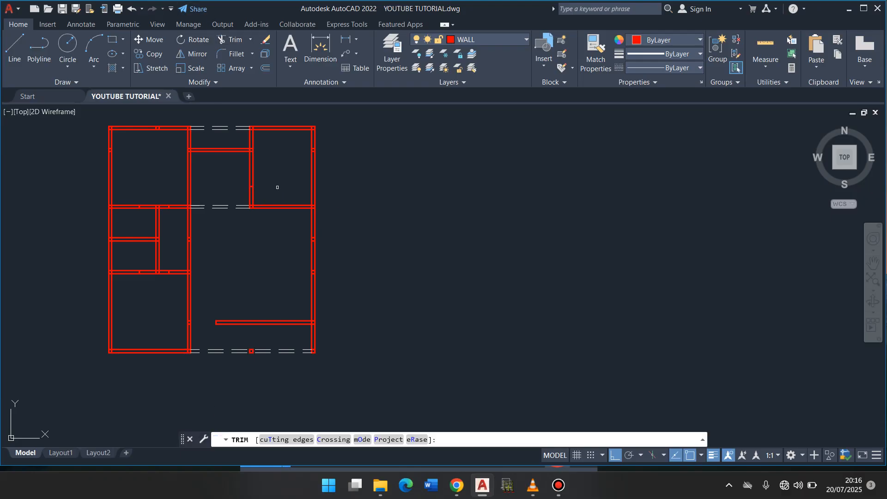
pyautogui.click(179, 210)
pyautogui.click(175, 197)
pyautogui.click(149, 197)
pyautogui.click(146, 213)
pyautogui.click(150, 265)
pyautogui.click(149, 286)
pyautogui.click(174, 279)
pyautogui.click(177, 262)
# - Trim the upper-right room's left wall below the 900 jamb line and above the short horizontal wall beside it
pyautogui.click(259, 190)
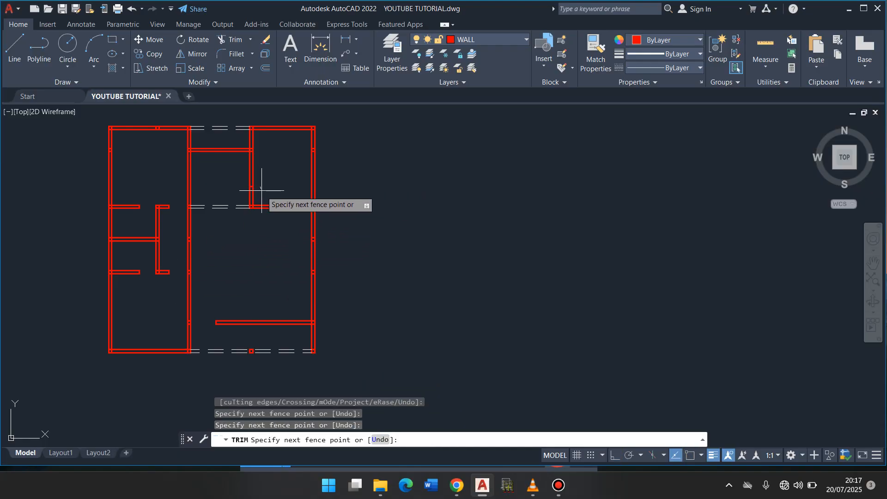
pyautogui.click(238, 203)
pyautogui.click(258, 144)
pyautogui.click(244, 145)
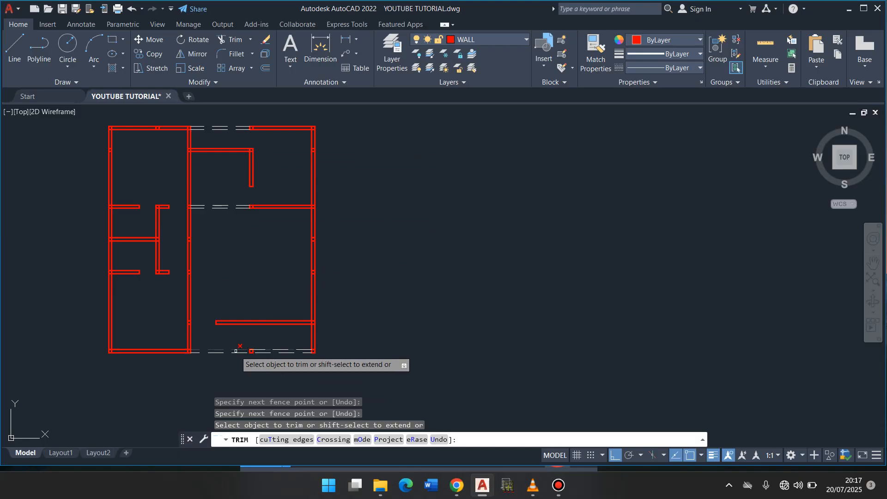
# - Trim both faces of the passage's right wall above and below the middle column, leaving the square column standing
pyautogui.click(197, 255)
pyautogui.click(181, 236)
pyautogui.click(181, 233)
pyautogui.click(201, 223)
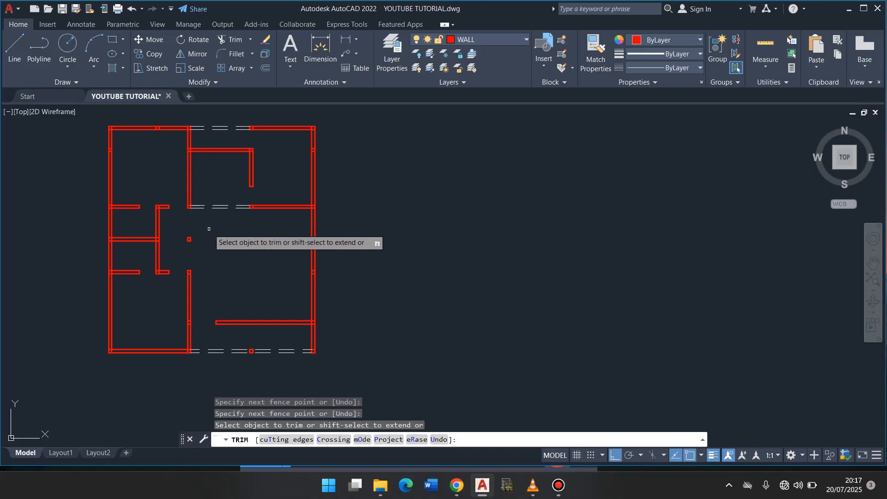
pyautogui.press('Return')
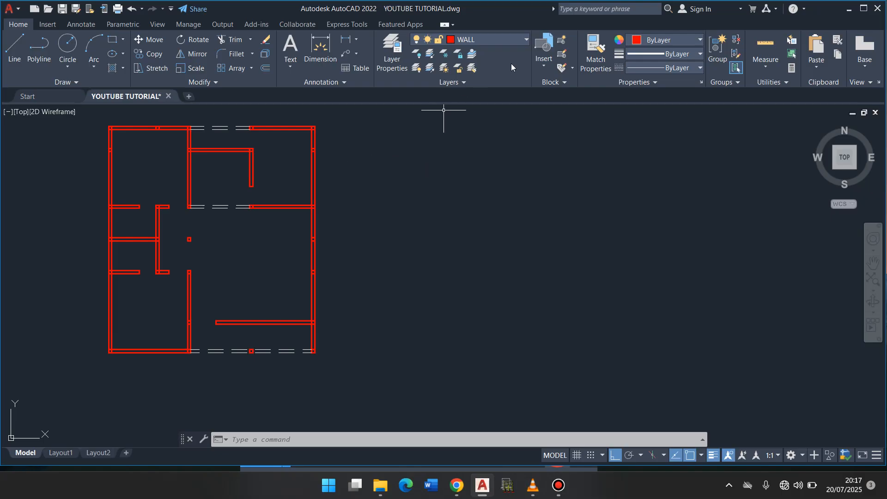
# - Make HIDDEN DETAILS the current layer and draw two vertical lines along both wall faces across the passage's open right side
pyautogui.click(527, 39)
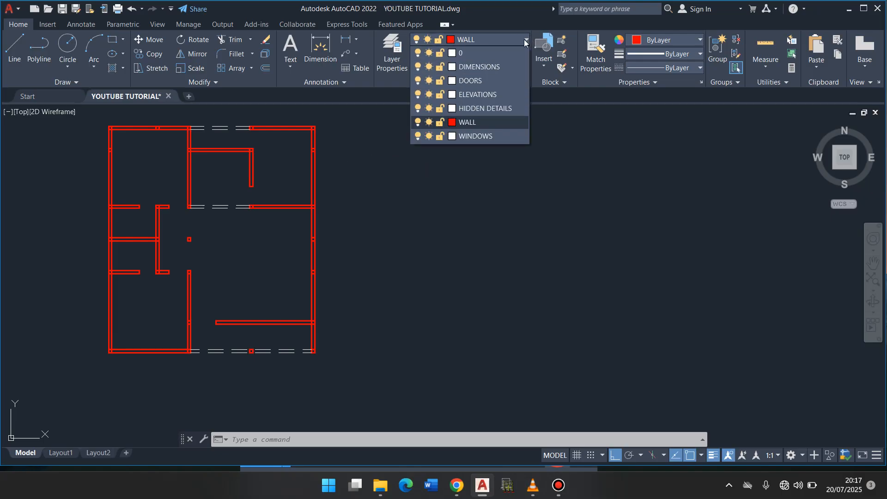
pyautogui.click(486, 106)
pyautogui.click(15, 46)
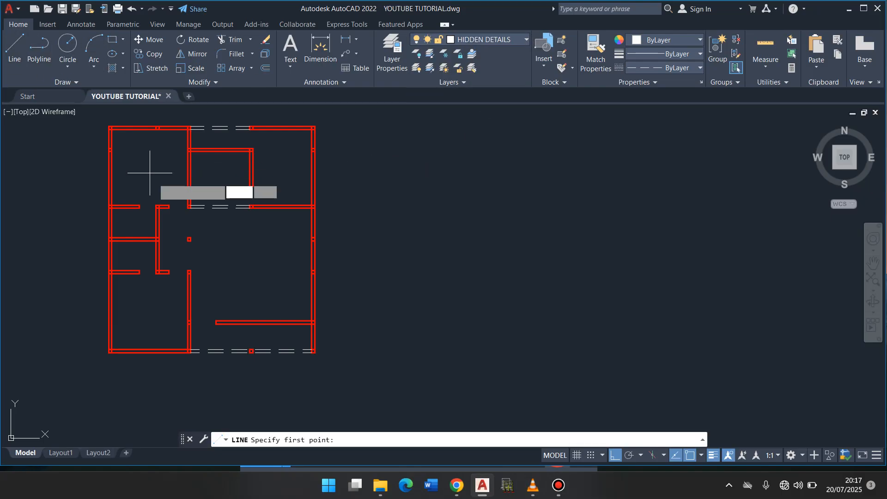
pyautogui.click(188, 207)
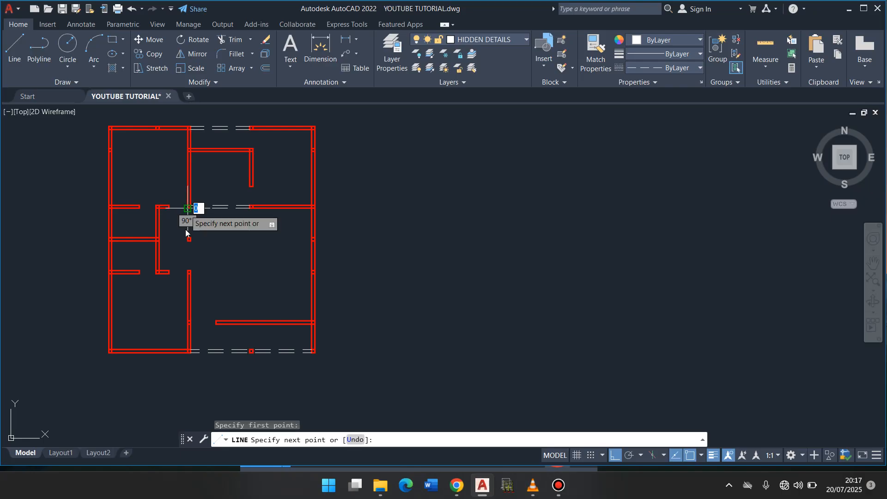
pyautogui.click(187, 270)
pyautogui.press('Return')
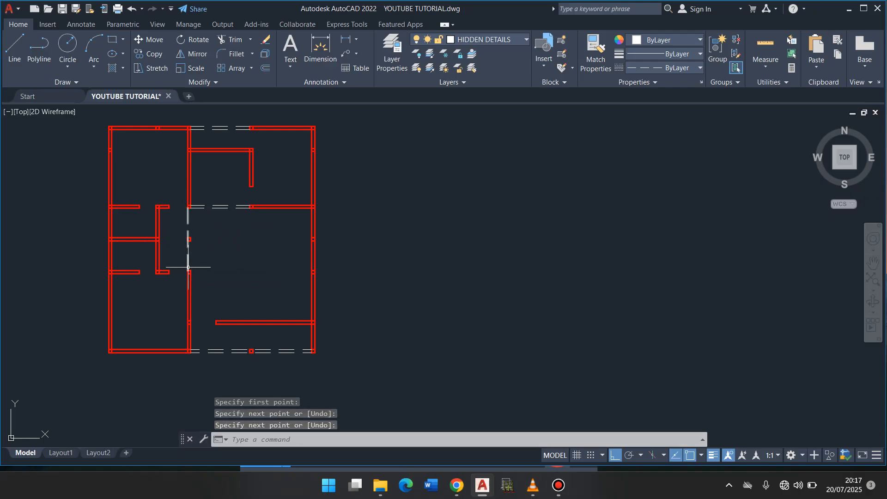
pyautogui.press('Return')
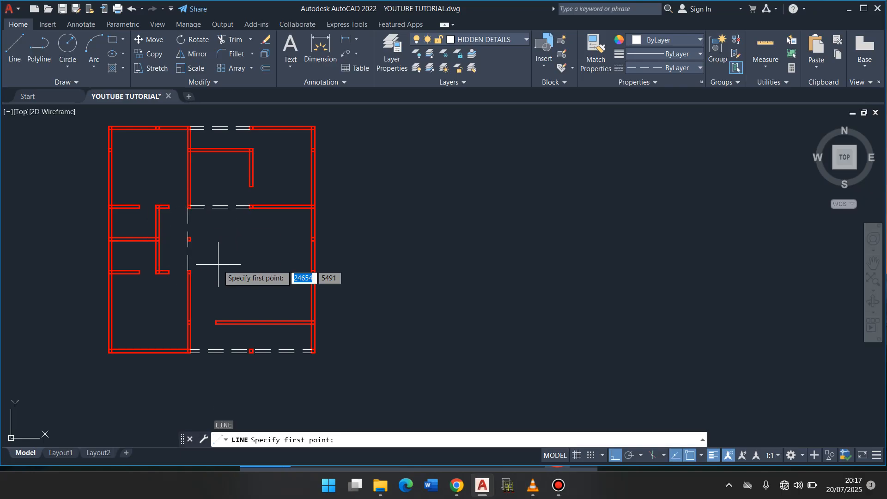
pyautogui.click(190, 271)
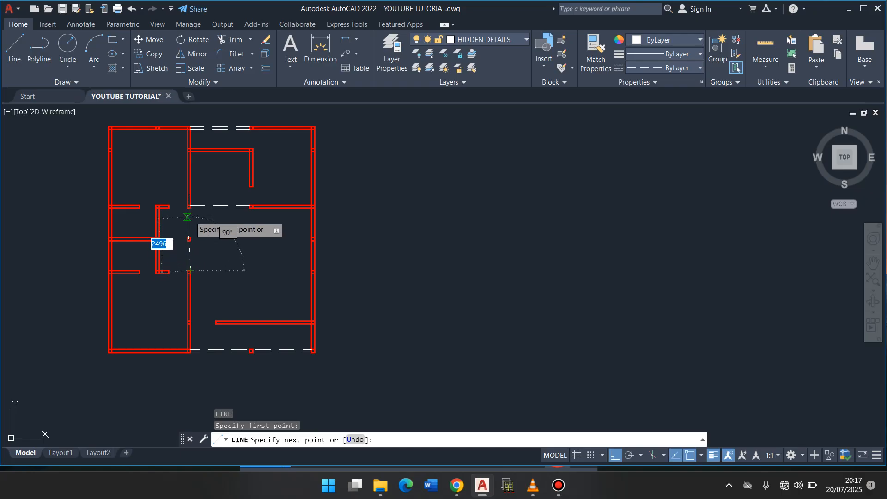
pyautogui.click(191, 208)
pyautogui.press('Return')
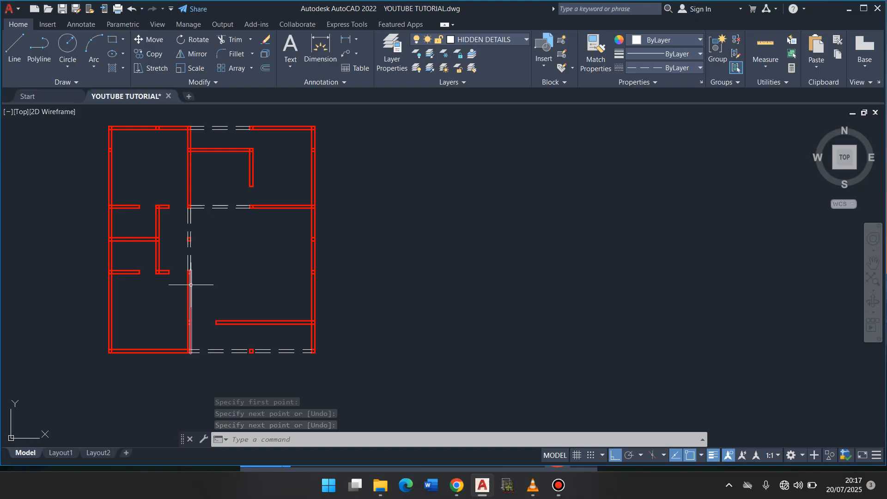
# - Make DOORS the current layer
pyautogui.click(527, 44)
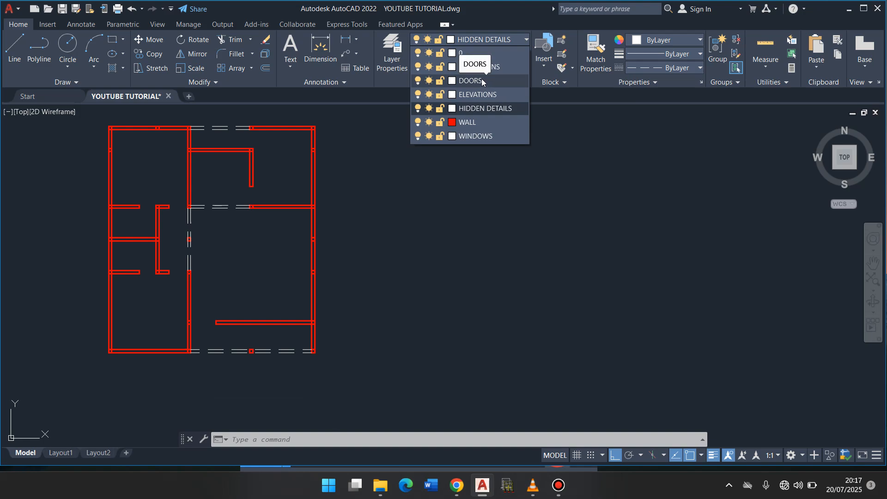
pyautogui.click(481, 81)
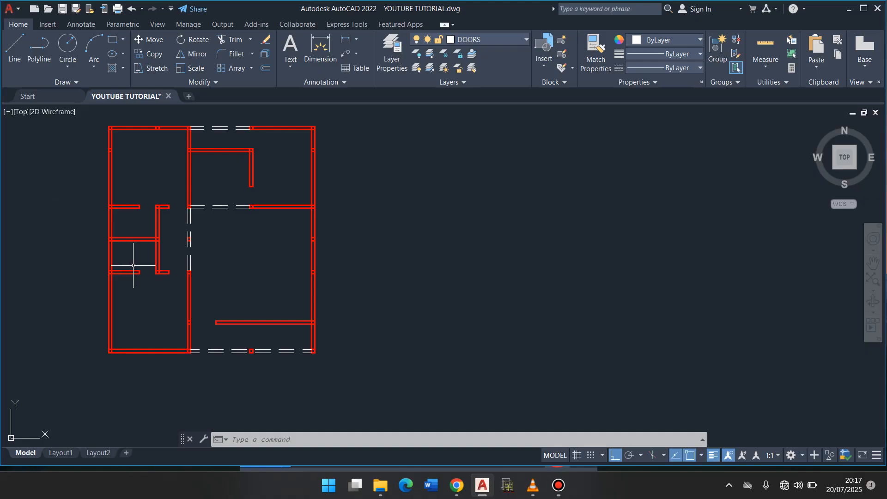
# - Examine the door openings around the two small rooms and the passage up close
pyautogui.scroll(4, 133, 266)
pyautogui.scroll(-4, 134, 265)
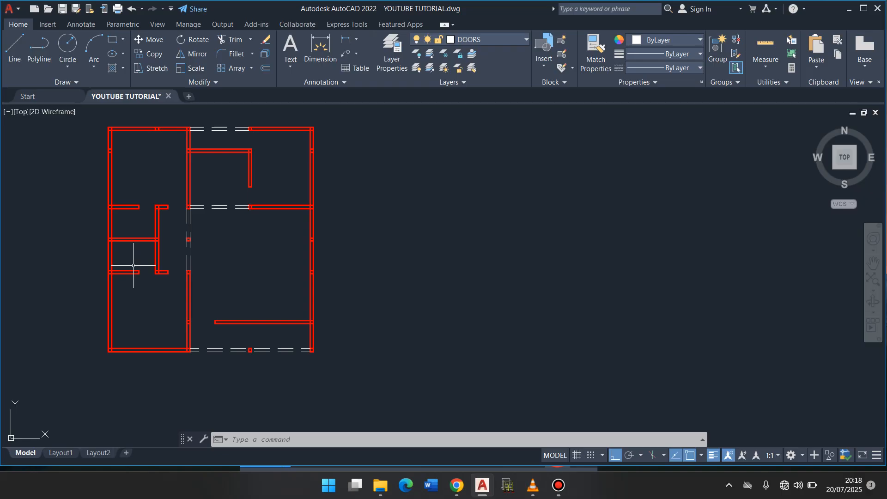
pyautogui.scroll(5, 131, 242)
pyautogui.scroll(-5, 131, 242)
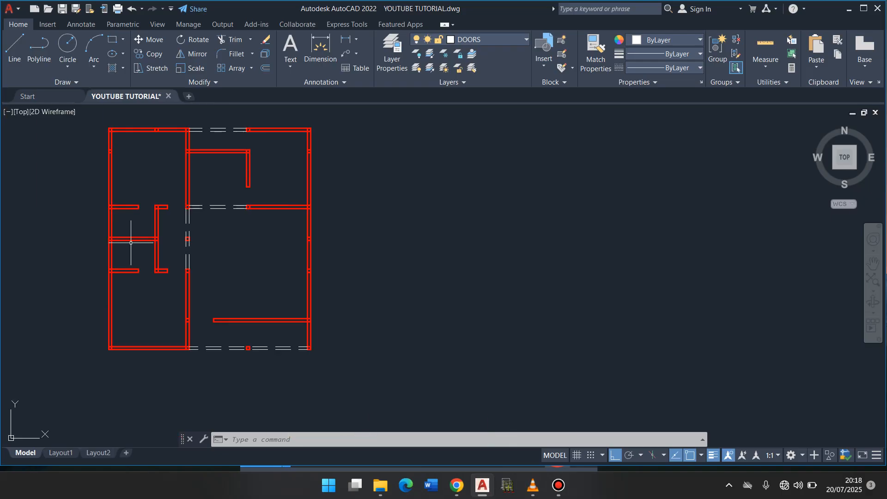
pyautogui.scroll(5, 131, 242)
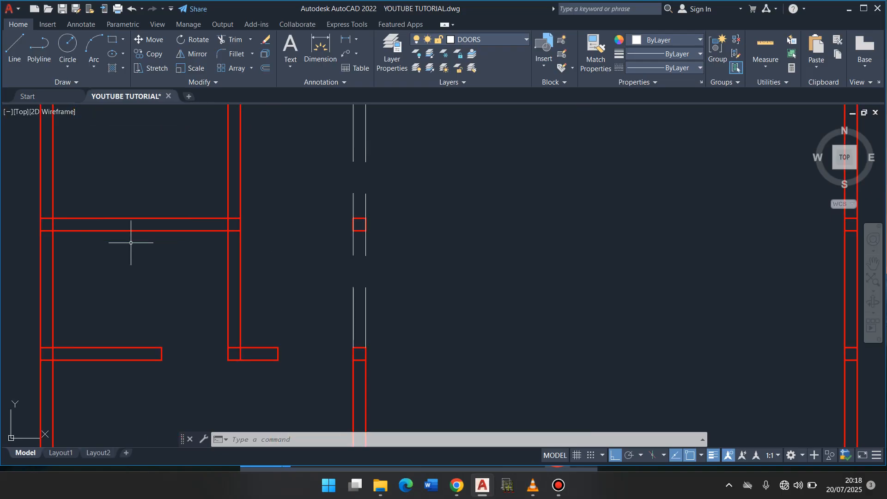
pyautogui.write('p')
pyautogui.press('Return')
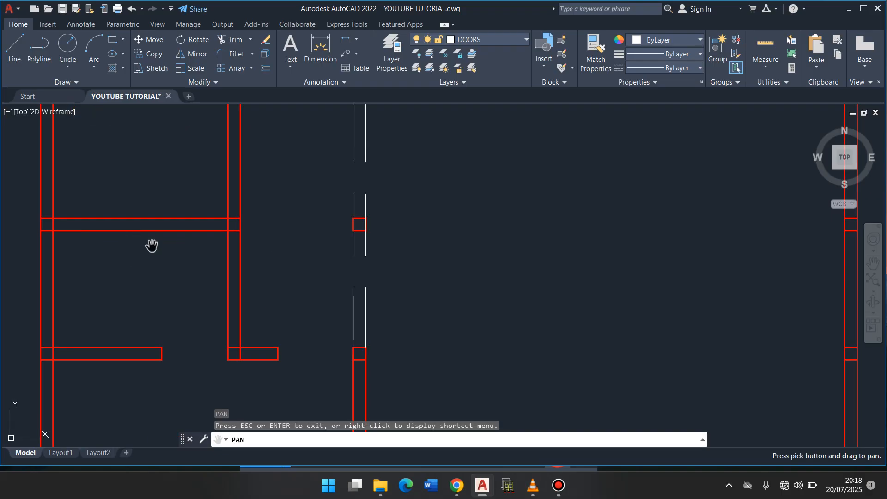
pyautogui.moveTo(186, 260); pyautogui.dragTo(262, 301)
pyautogui.press('Escape')
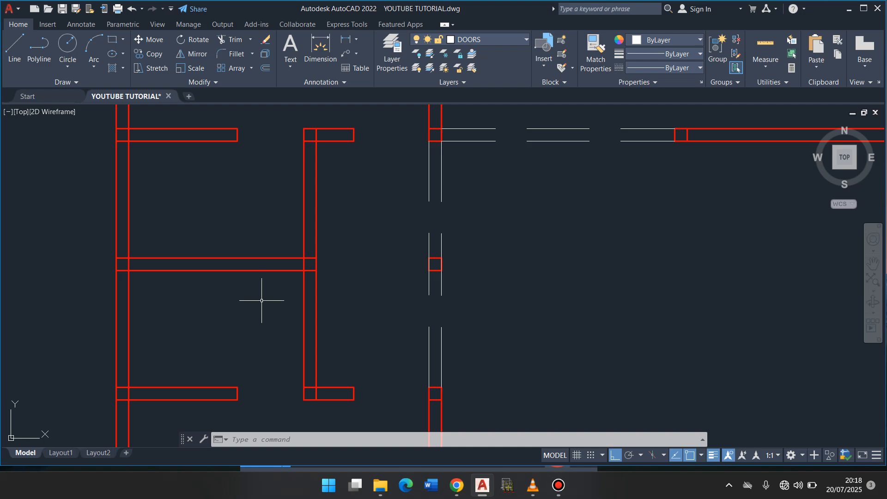
pyautogui.click(874, 263)
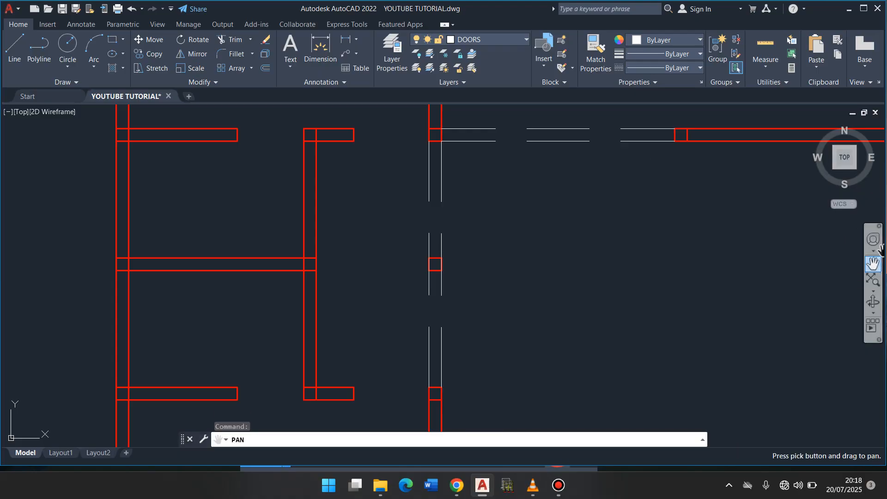
pyautogui.moveTo(533, 278)
pyautogui.mouseDown()
pyautogui.moveTo(515, 279)
pyautogui.moveTo(440, 207)
pyautogui.moveTo(608, 190)
pyautogui.moveTo(655, 269)
pyautogui.moveTo(636, 291)
pyautogui.moveTo(624, 271)
pyautogui.moveTo(624, 228)
pyautogui.moveTo(649, 180)
pyautogui.moveTo(689, 273)
pyautogui.moveTo(636, 338)
pyautogui.moveTo(610, 336)
pyautogui.mouseUp()
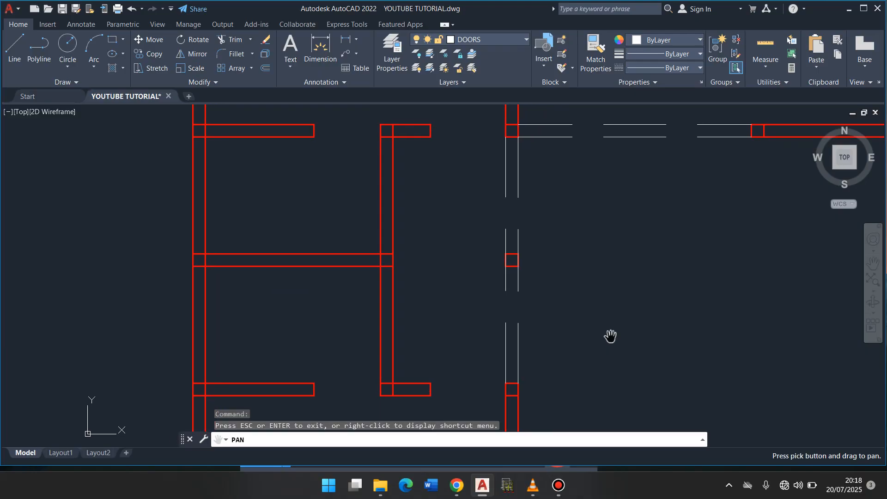
# - Switch Ortho mode off and Polar Tracking on, and check the polar angle settings without changing them
pyautogui.moveTo(595, 299); pyautogui.dragTo(577, 303)
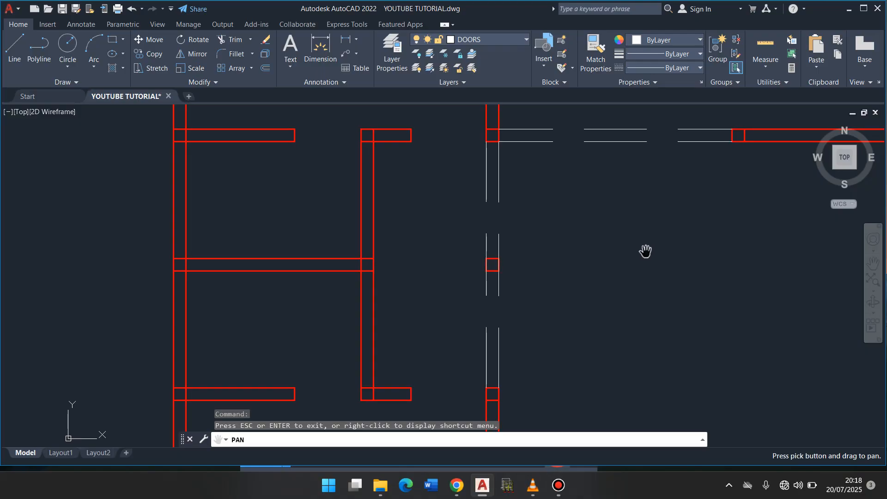
pyautogui.press('Escape')
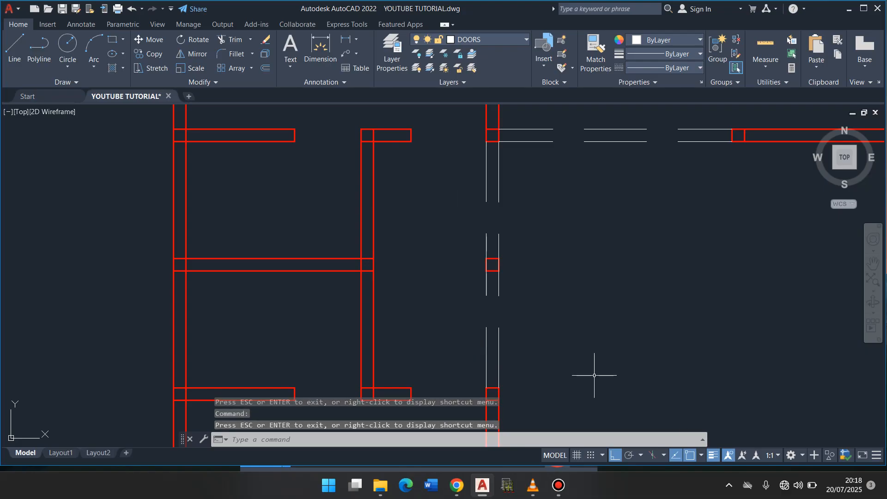
pyautogui.click(621, 457)
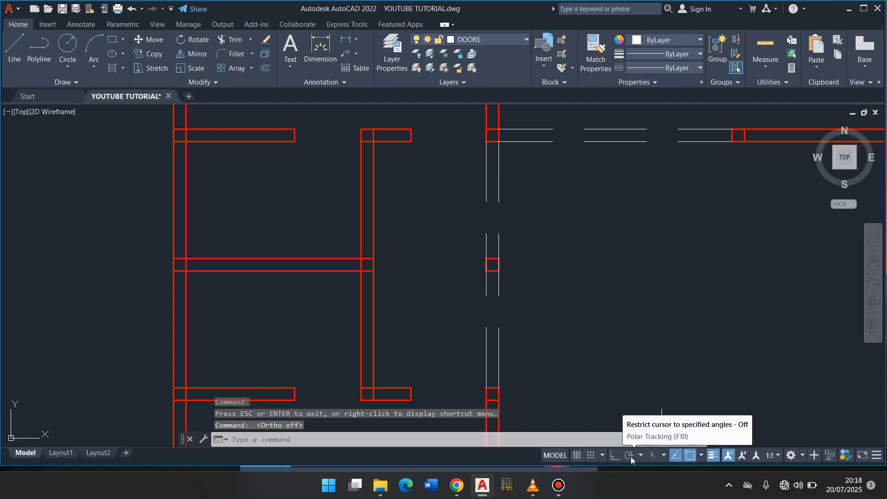
pyautogui.click(631, 457)
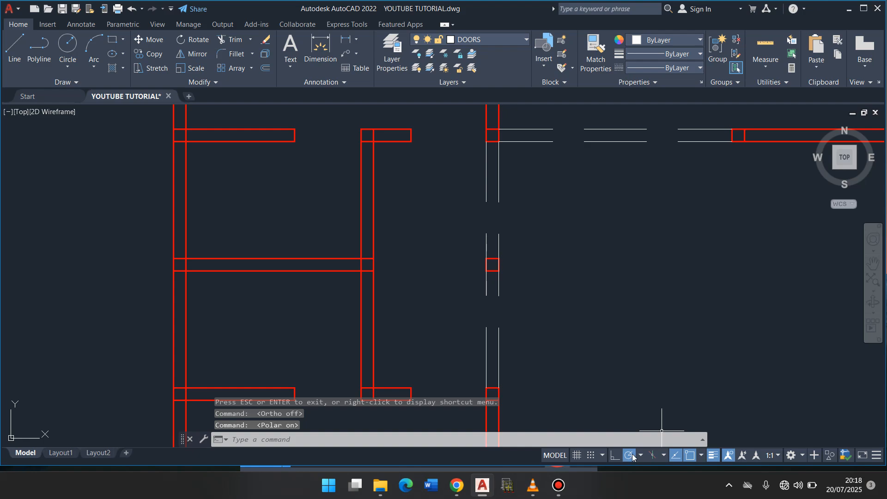
pyautogui.rightClick(629, 456)
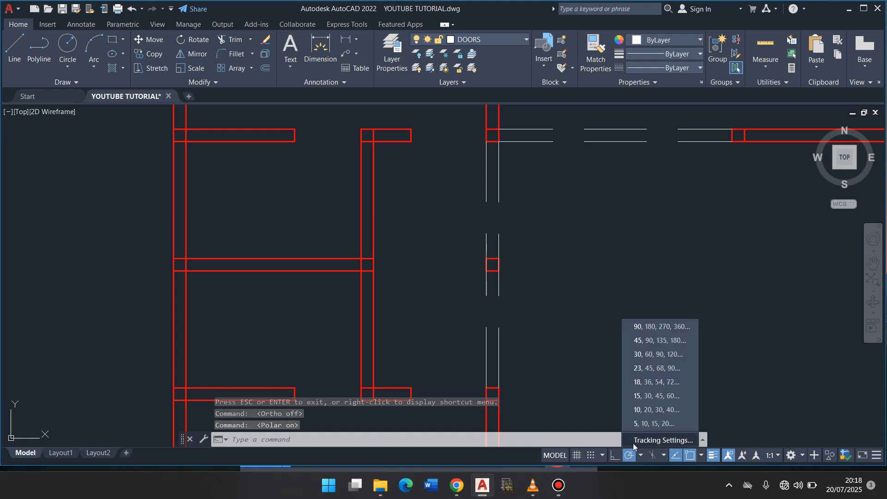
pyautogui.click(638, 440)
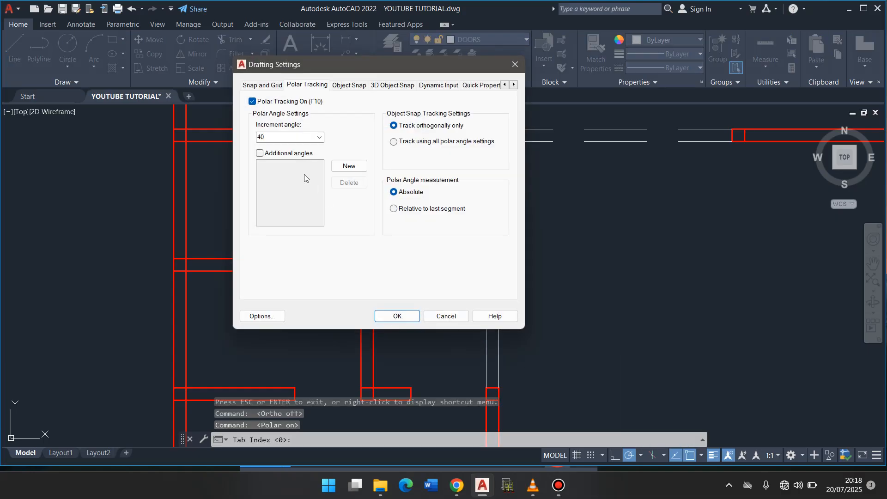
pyautogui.click(447, 316)
# - Draw an 800-long door leaf line at 240° from the inner wall corner at the upper small room's door opening
pyautogui.click(16, 44)
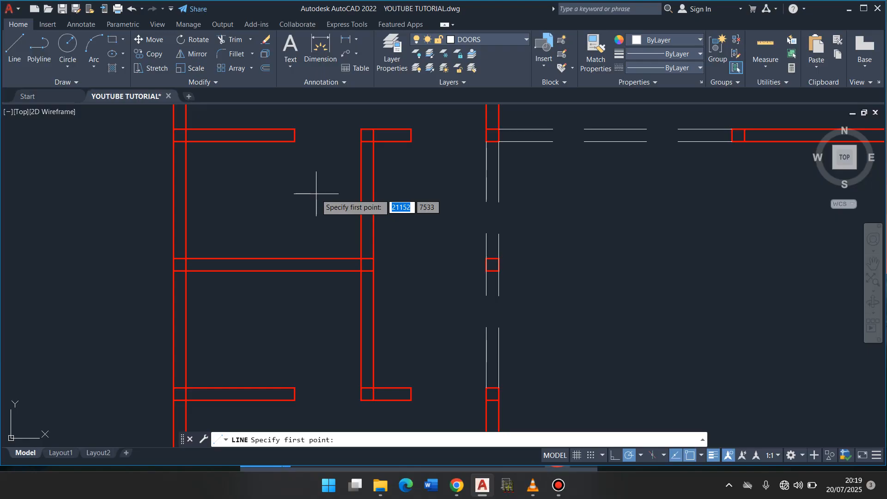
pyautogui.click(361, 141)
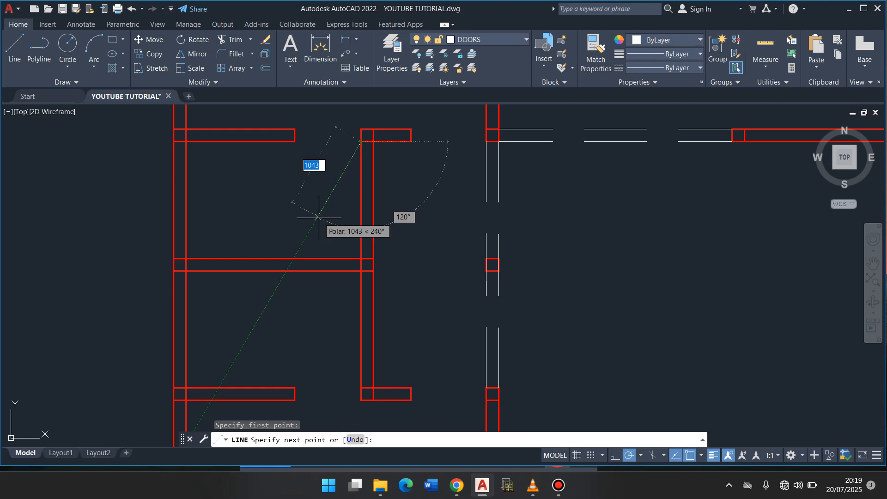
pyautogui.write('800')
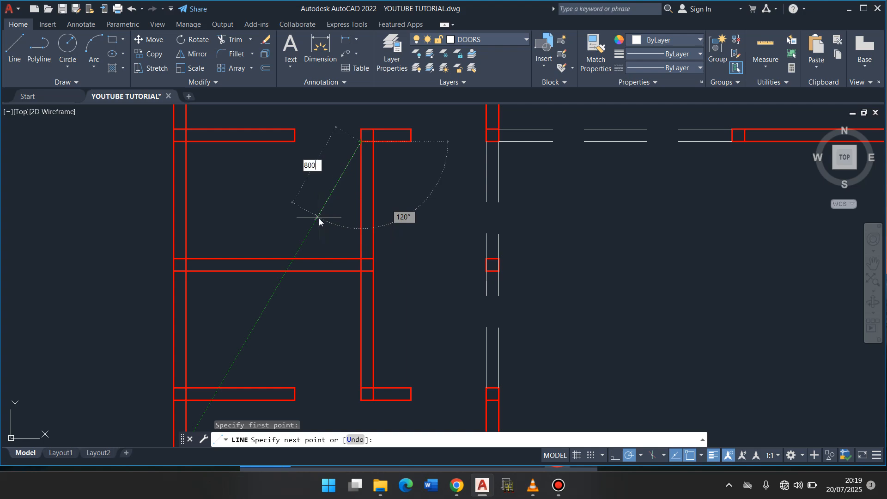
pyautogui.press('Return')
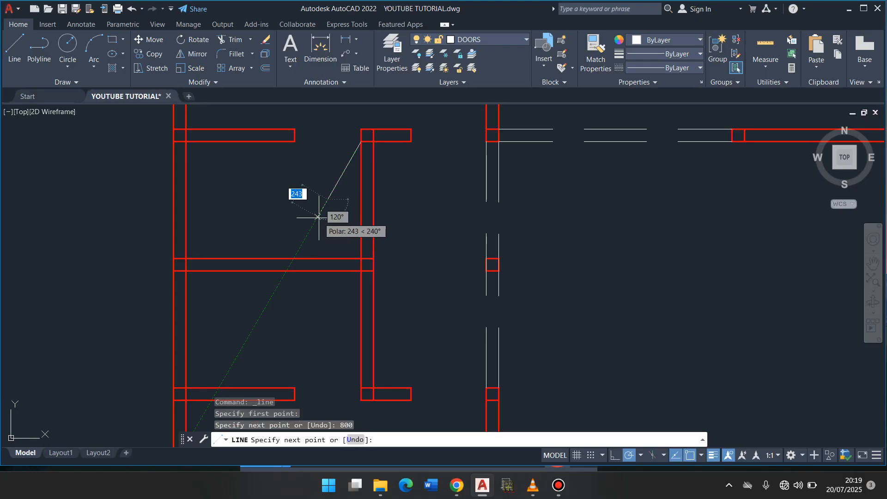
pyautogui.press('Return')
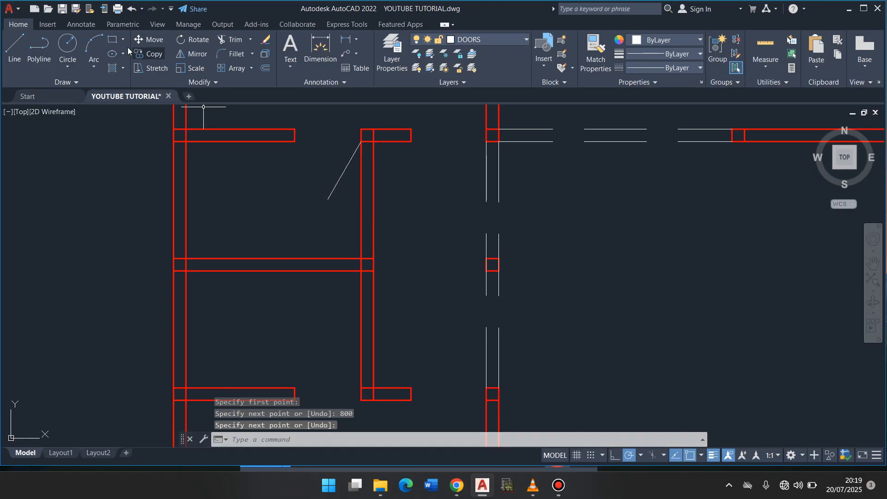
# - Draw a circle of radius 800 centred on the door leaf's hinge point at the wall corner
pyautogui.click(67, 46)
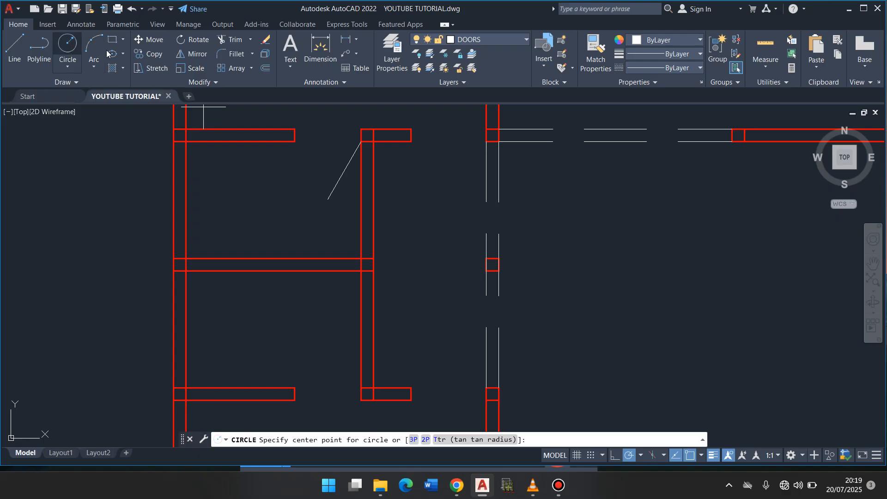
pyautogui.click(361, 141)
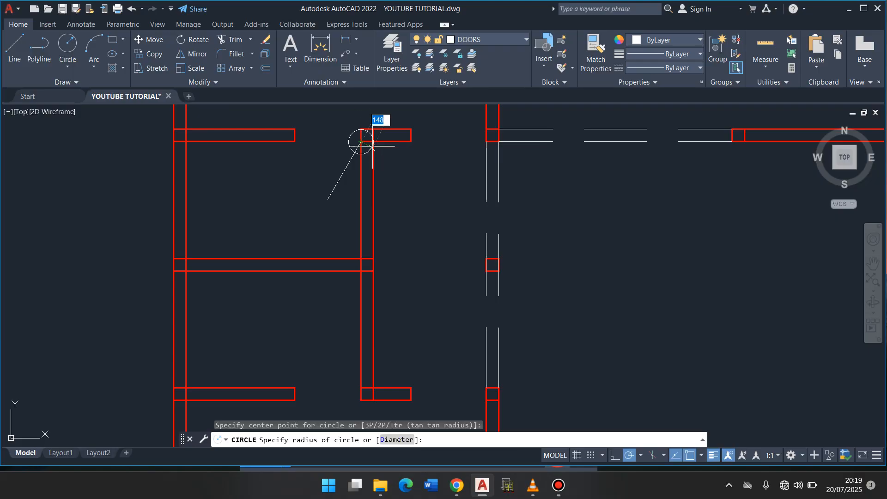
pyautogui.write('800')
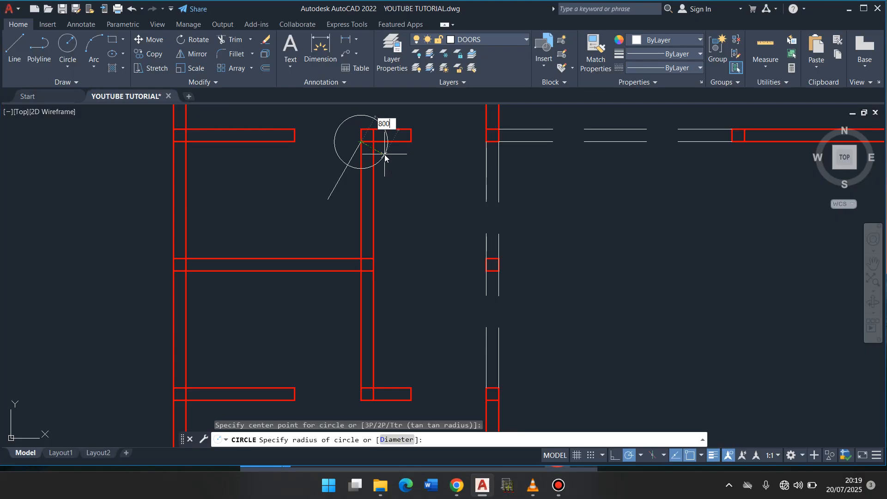
pyautogui.press('Return')
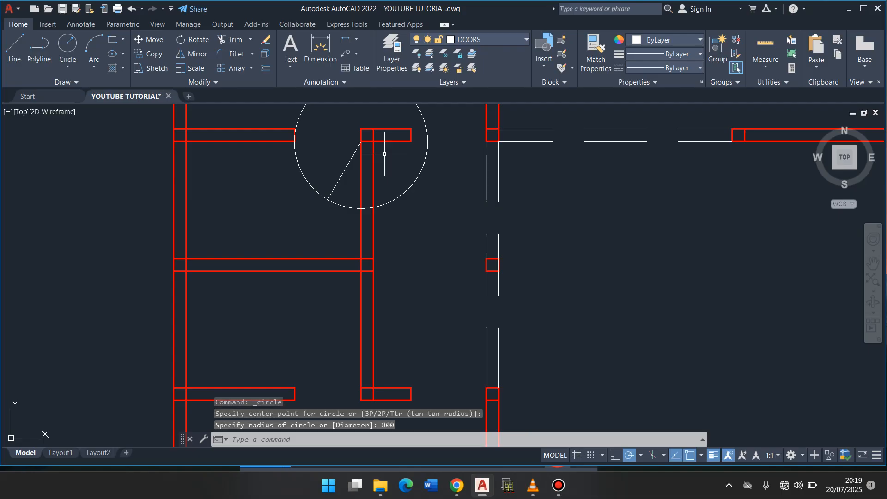
# - Trim the circle down to the door swing arc between the leaf's free end and the opposite jamb
pyautogui.click(236, 43)
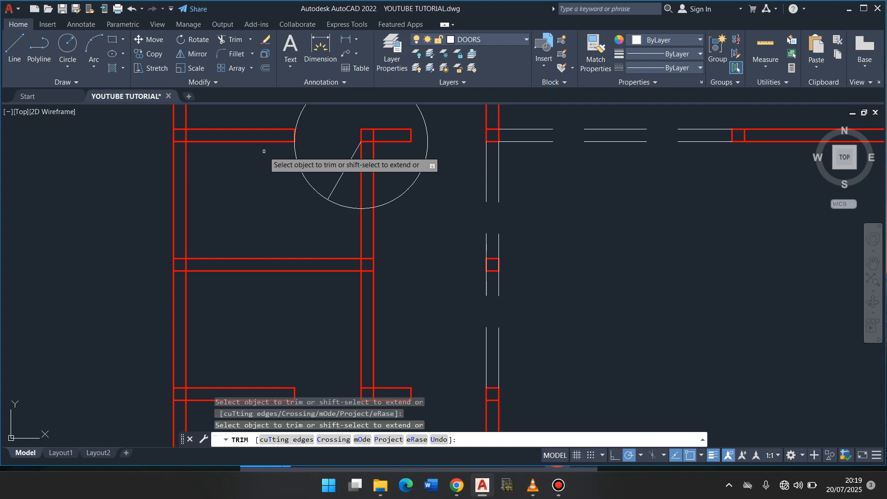
pyautogui.click(346, 204)
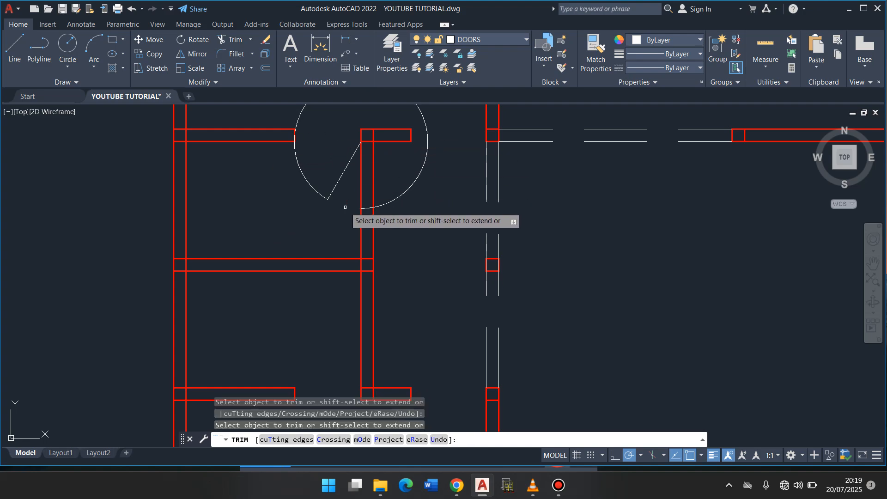
pyautogui.click(374, 206)
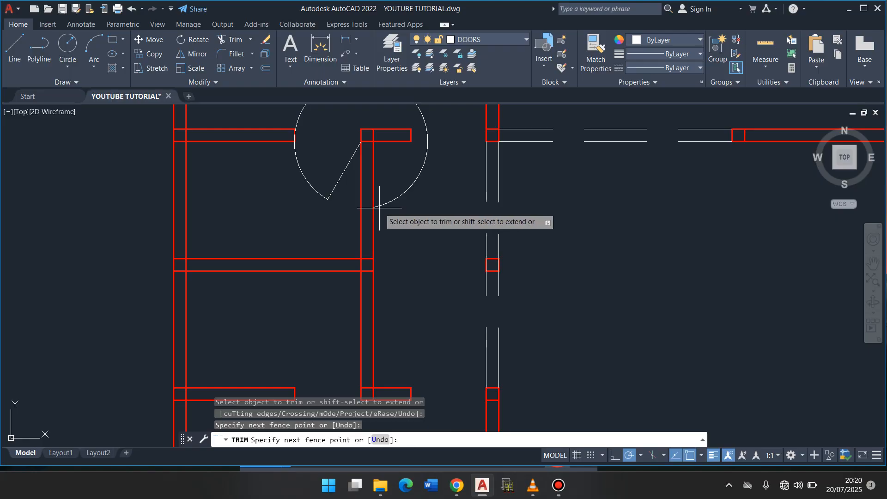
pyautogui.click(380, 202)
pyautogui.press('Return')
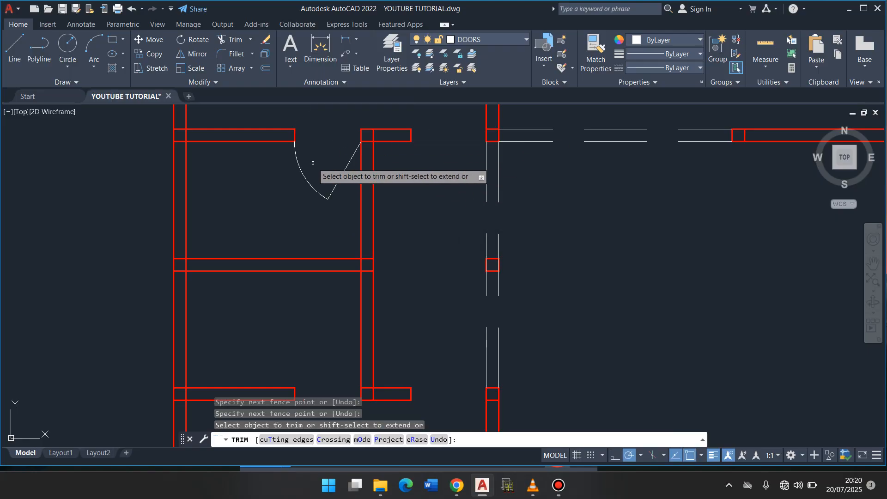
pyautogui.press('Escape')
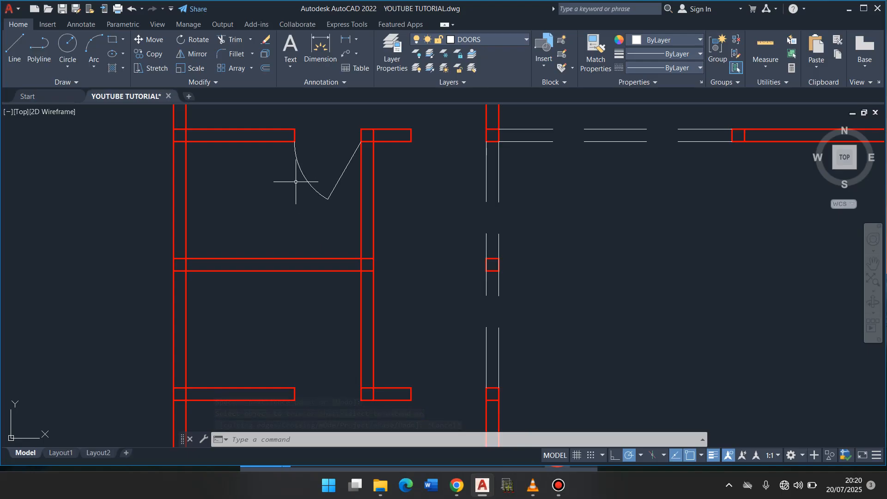
# - Start mirroring the upper small room's door leaf and swing arc
pyautogui.click(342, 203)
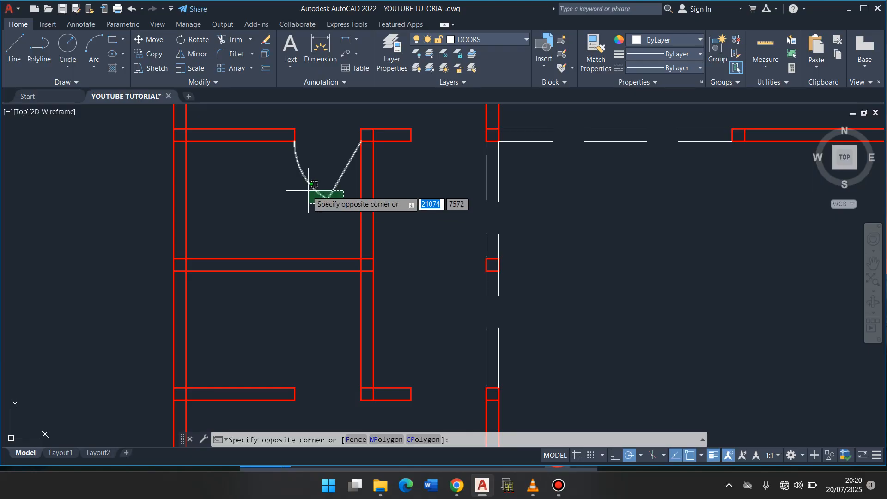
pyautogui.click(318, 197)
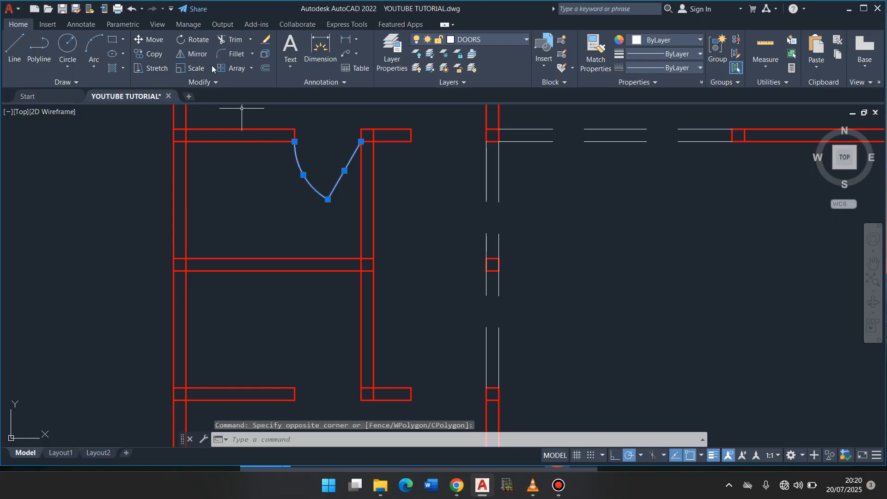
pyautogui.click(200, 53)
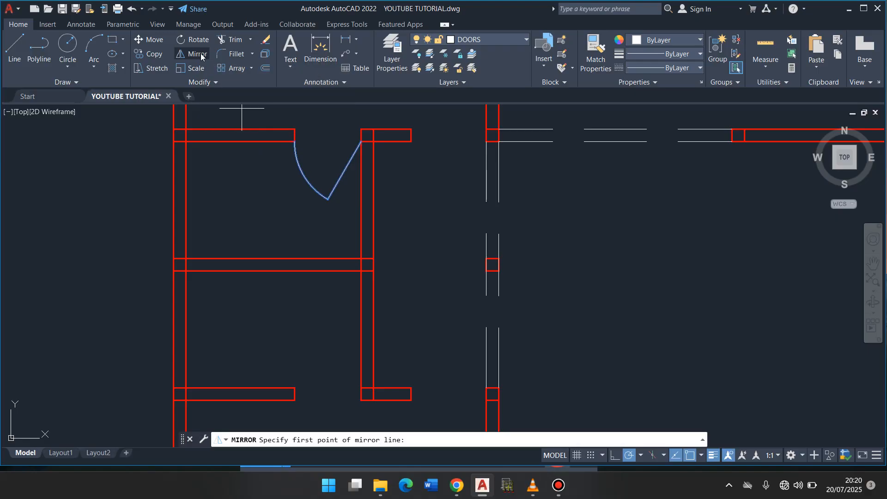
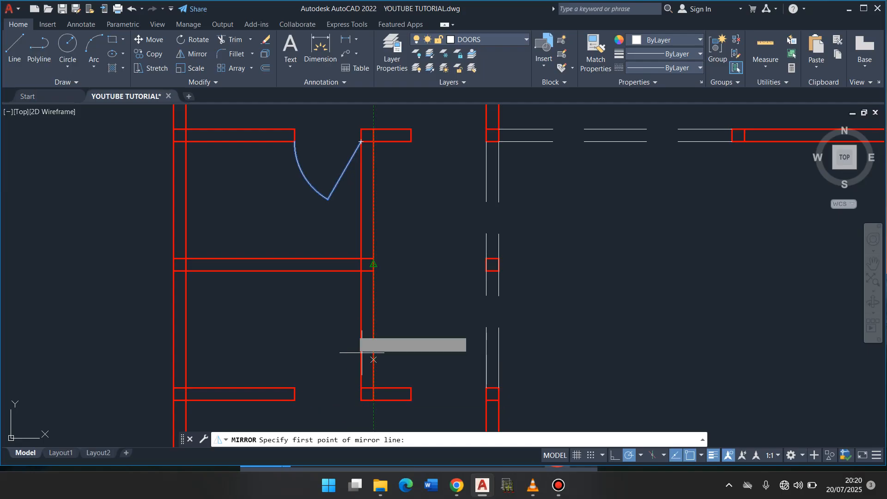
# - Mirror the upper small room's door leaf and arc about the horizontal centreline of the dividing wall, keeping the source objects
pyautogui.click(374, 264)
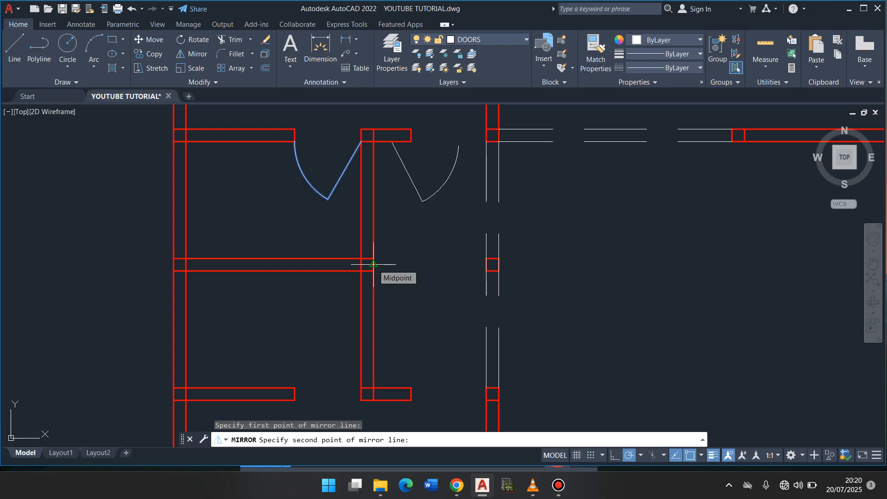
pyautogui.click(412, 265)
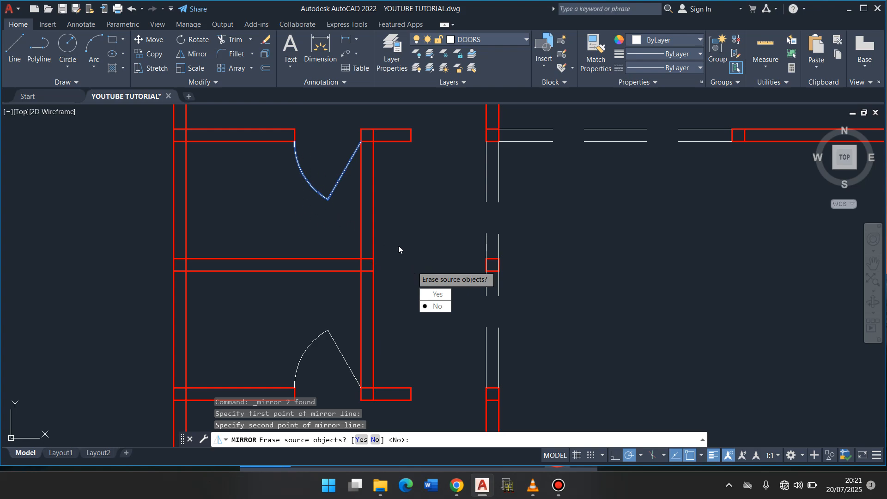
pyautogui.click(438, 307)
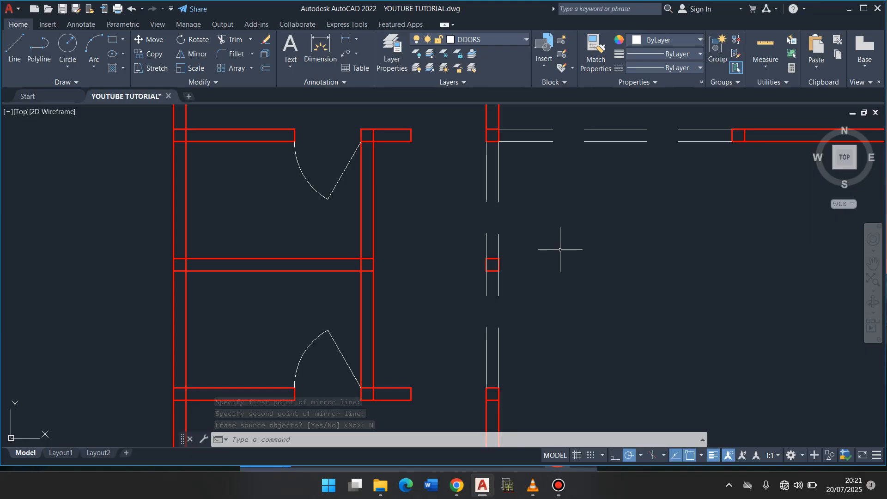
pyautogui.write('l')
pyautogui.press('Return')
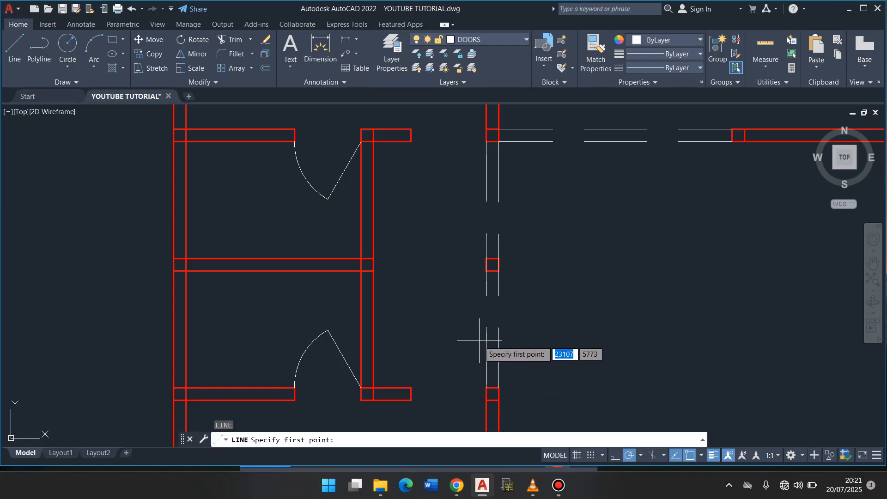
pyautogui.press('Escape')
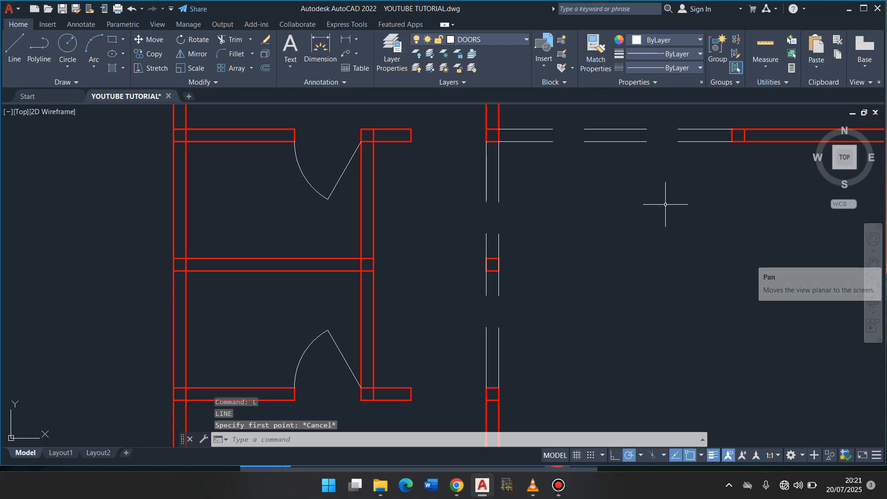
# - Draw a 900-long door leaf line at 240° from the corridor wall corner at the lower large room's door opening
pyautogui.scroll(-8, 665, 204)
pyautogui.scroll(6, 665, 204)
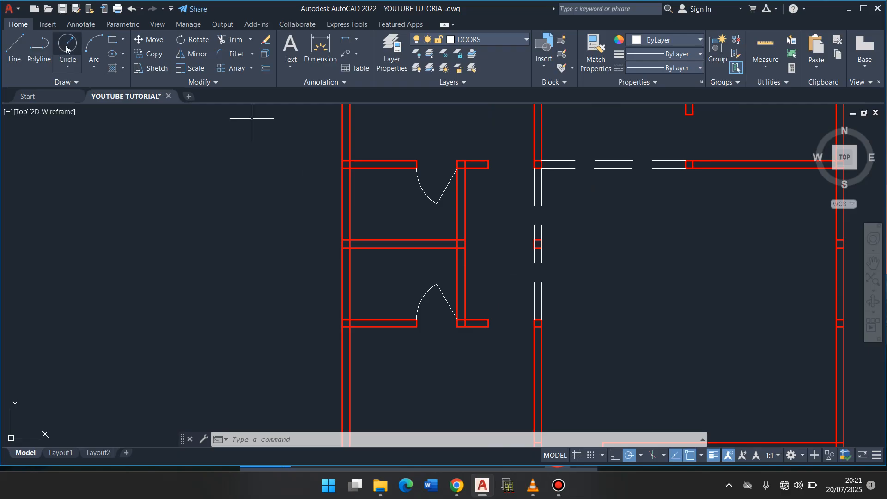
pyautogui.click(14, 49)
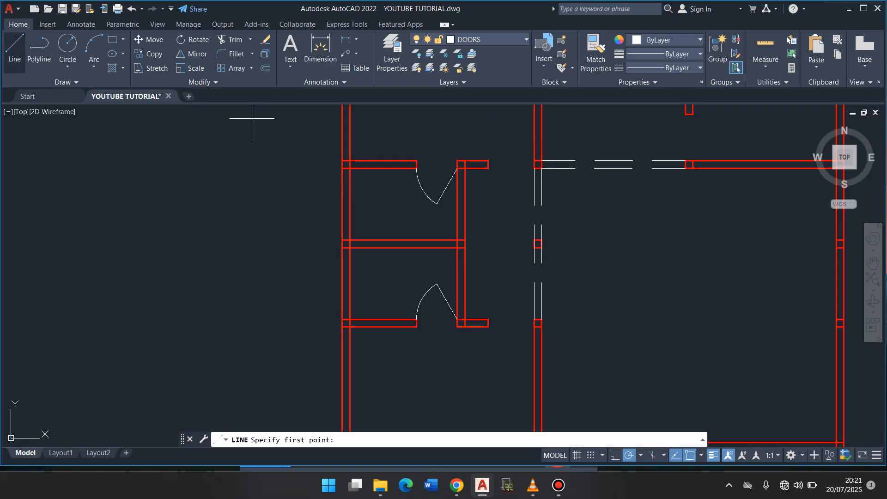
pyautogui.click(535, 327)
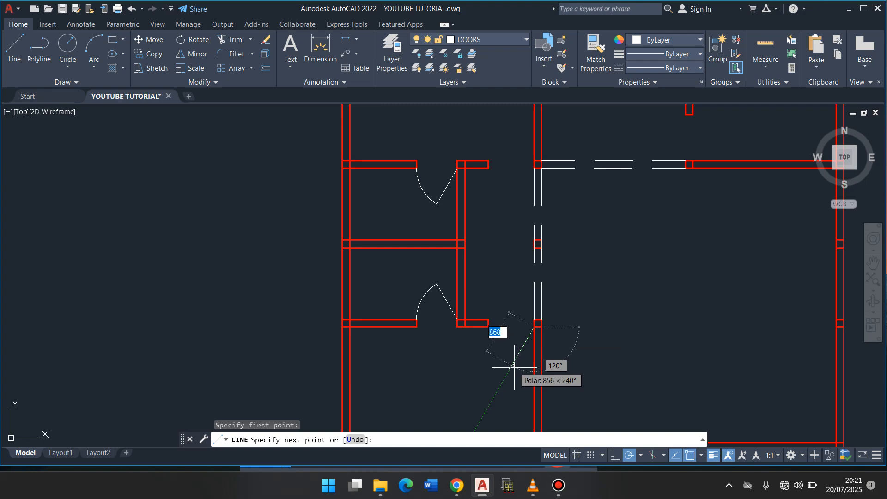
pyautogui.write('900')
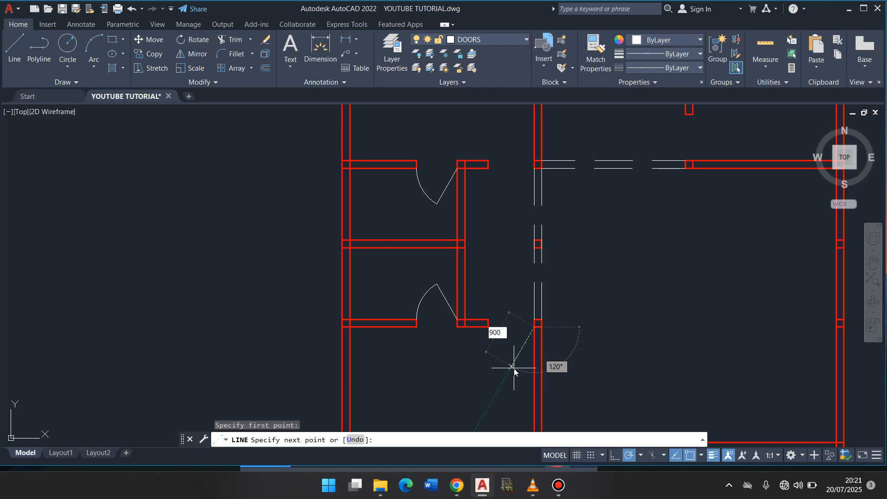
pyautogui.press('Return')
pyautogui.press('Return')
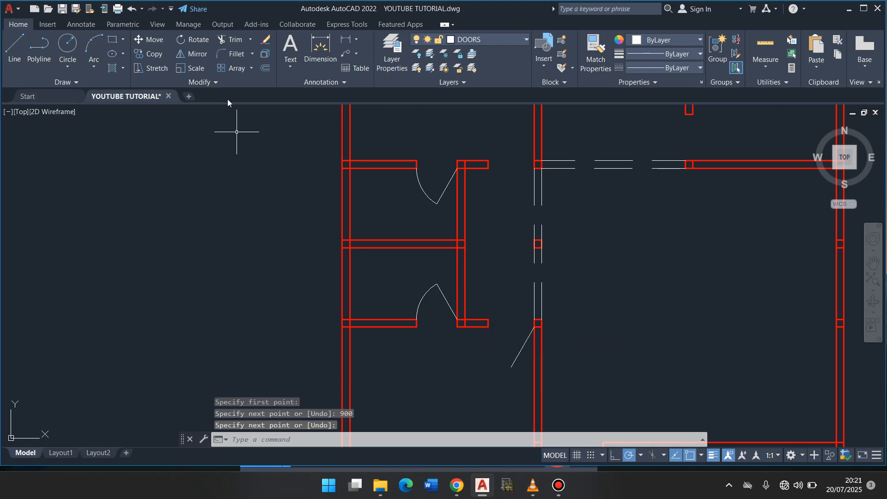
# - Draw a circle of radius 900 centred on the hinge point of the lower large room's door leaf
pyautogui.click(64, 52)
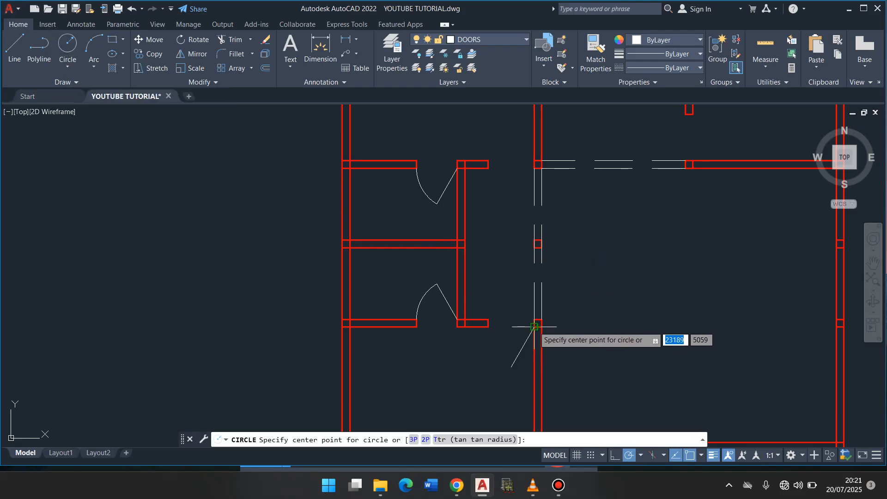
pyautogui.press('Escape')
pyautogui.write('c')
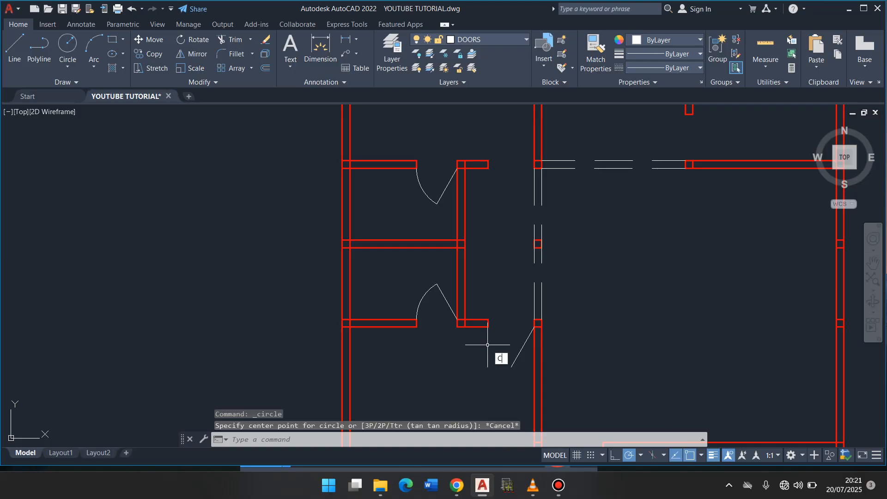
pyautogui.press('Return')
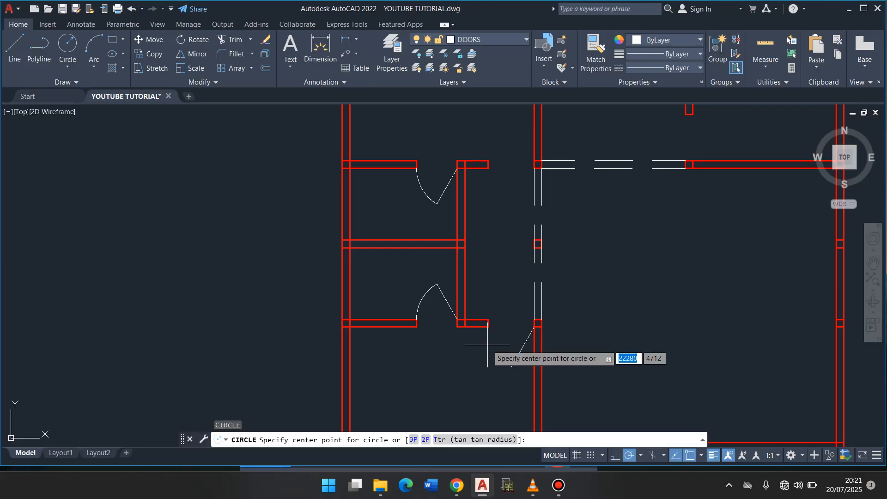
pyautogui.click(535, 327)
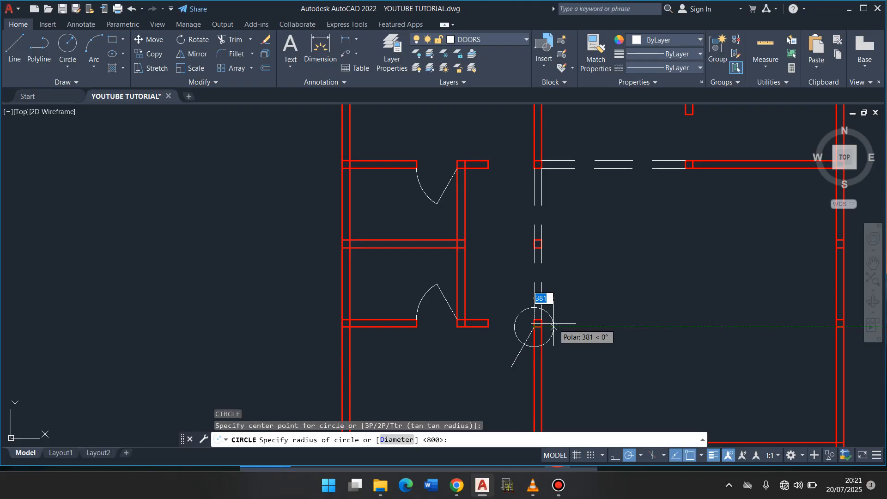
pyautogui.write('900')
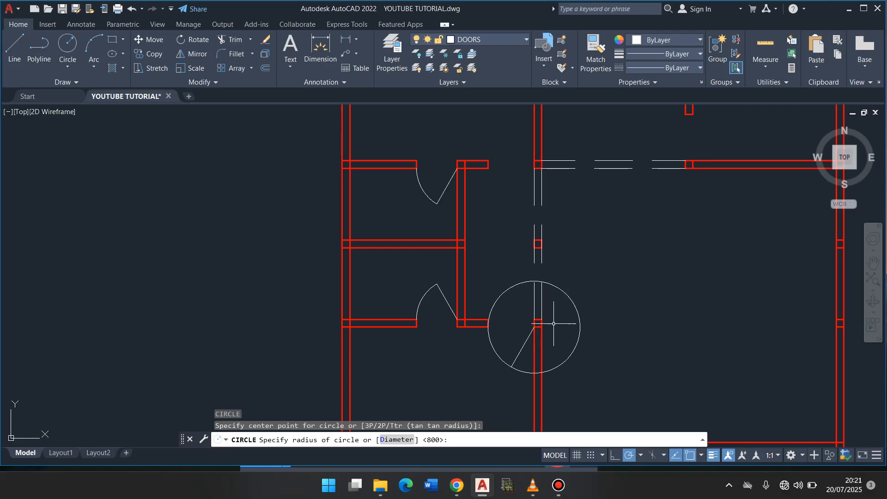
pyautogui.press('Return')
# - Trim the radius 900 circle down to the swing arc between the lower large room's door leaf and the opposite jamb
pyautogui.write('TR')
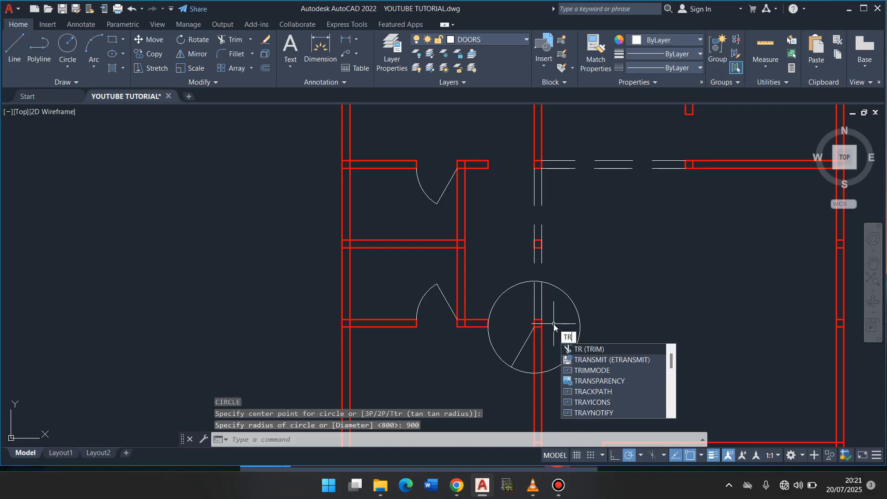
pyautogui.press('Return')
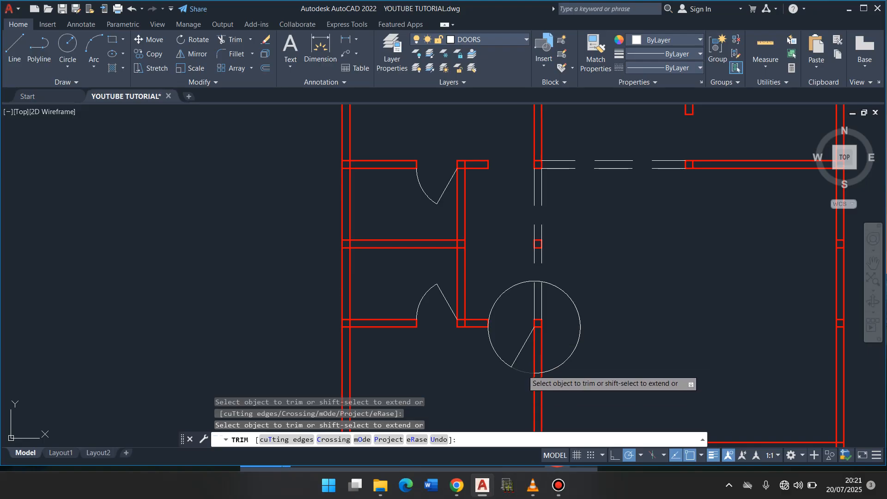
pyautogui.click(547, 371)
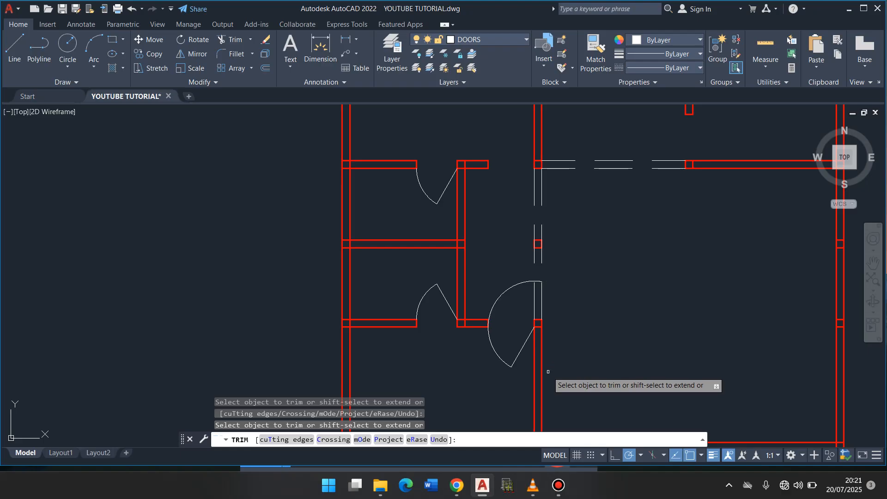
pyautogui.click(537, 283)
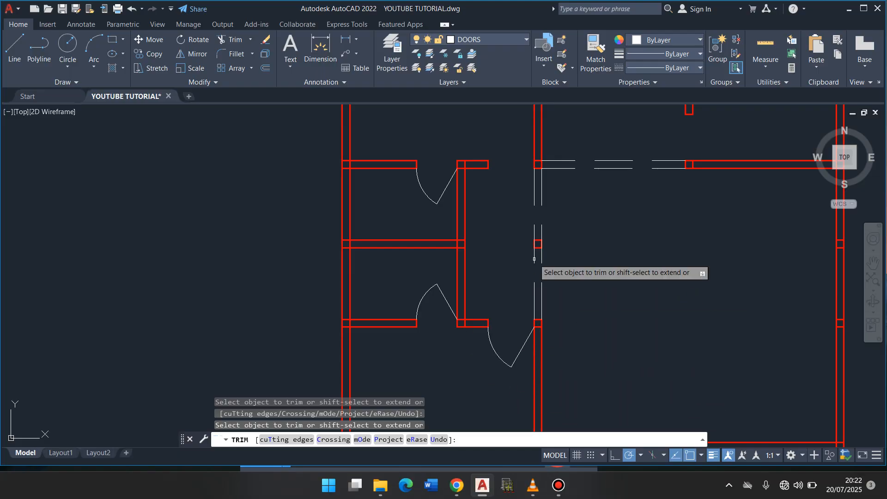
pyautogui.press('Escape')
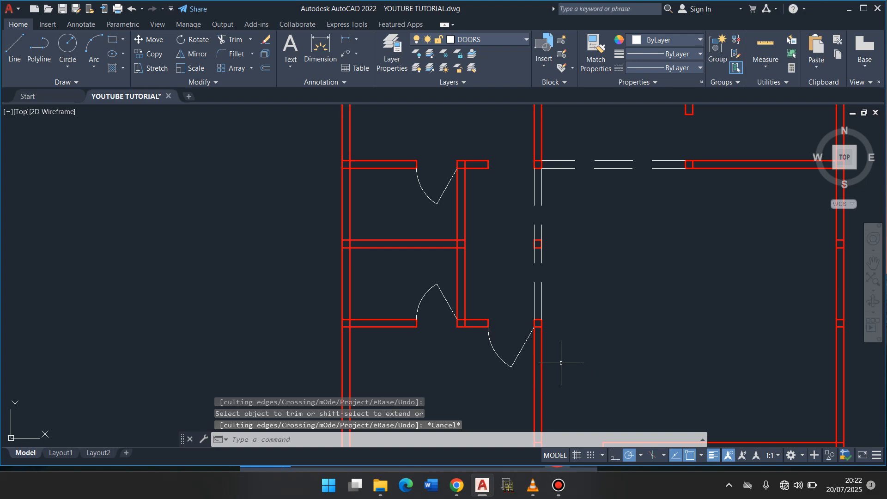
# - Mirror the lower large room's door leaf and arc to the upper large room about the horizontal line through the middle column's midpoint, keeping the source
pyautogui.click(519, 373)
pyautogui.click(499, 357)
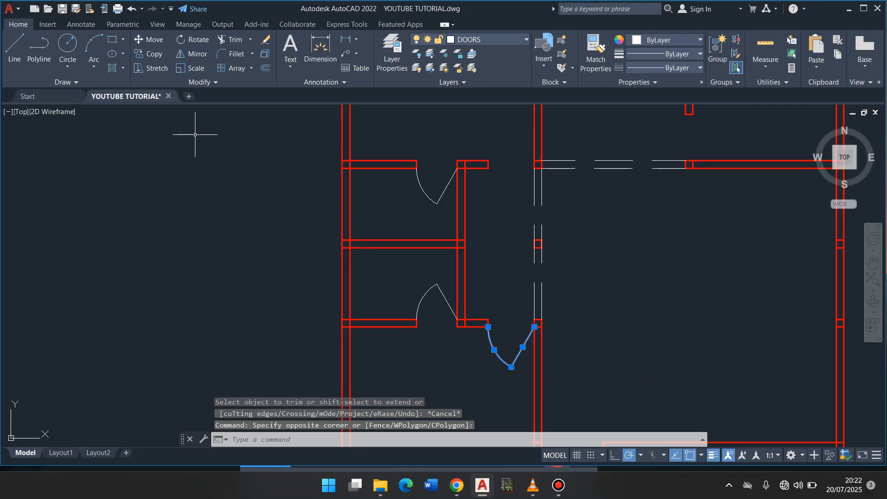
pyautogui.click(190, 54)
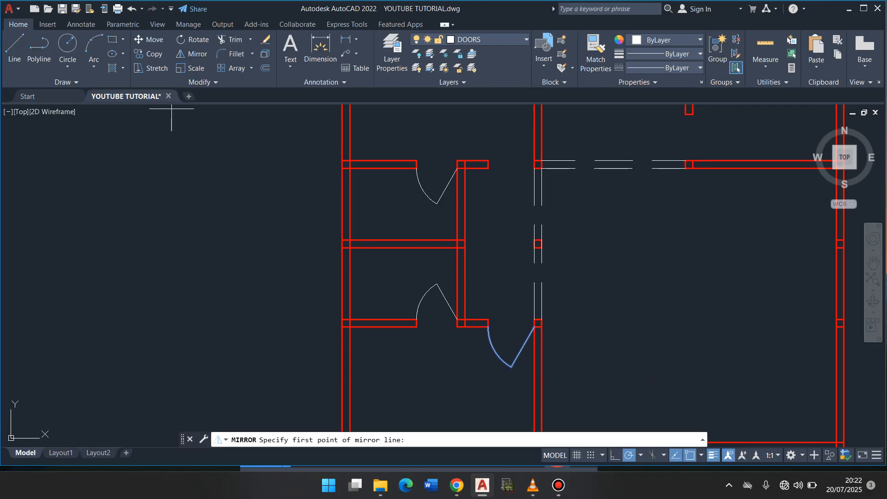
pyautogui.click(541, 243)
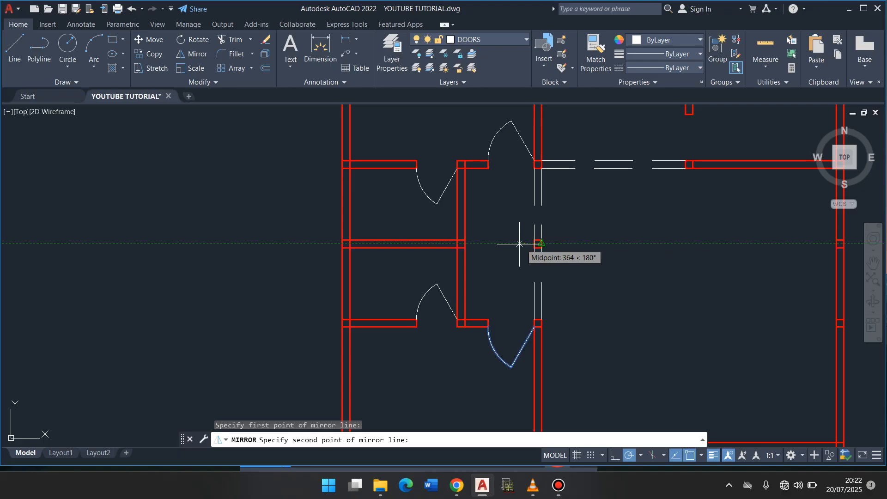
pyautogui.click(488, 242)
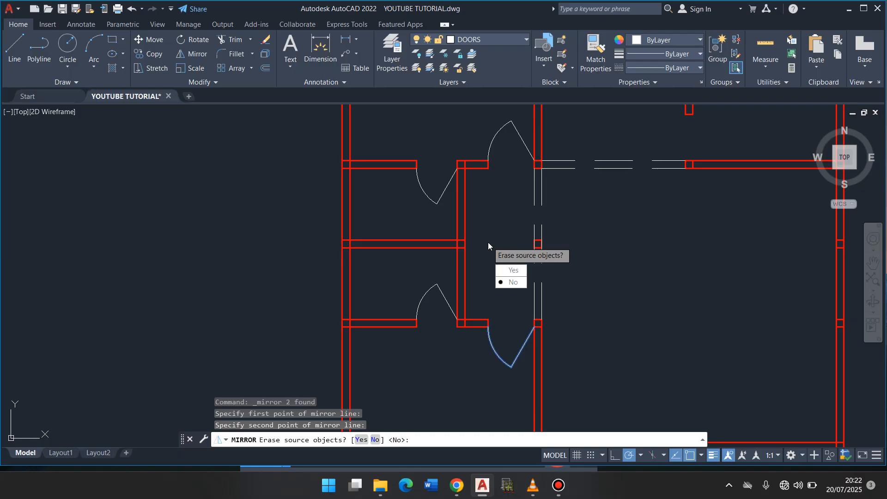
pyautogui.press('Return')
pyautogui.press('Return')
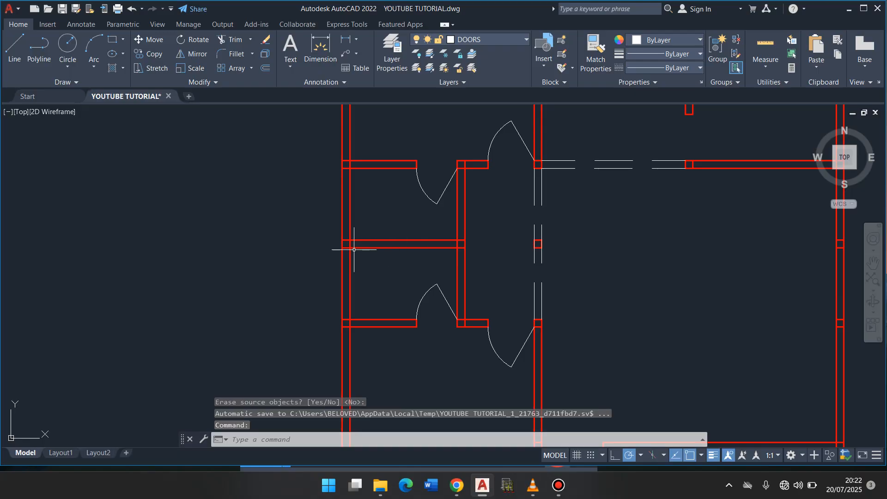
# - Draw a 900-long door leaf line at 40° from the wall corner below the free end of the short vertical partition
pyautogui.scroll(-6, 354, 250)
pyautogui.scroll(4, 448, 134)
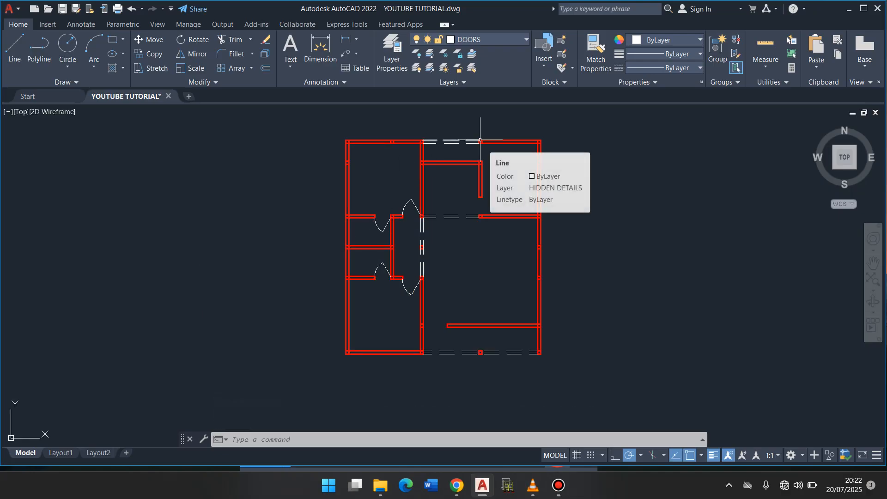
pyautogui.scroll(3, 481, 140)
pyautogui.write('l')
pyautogui.press('Return')
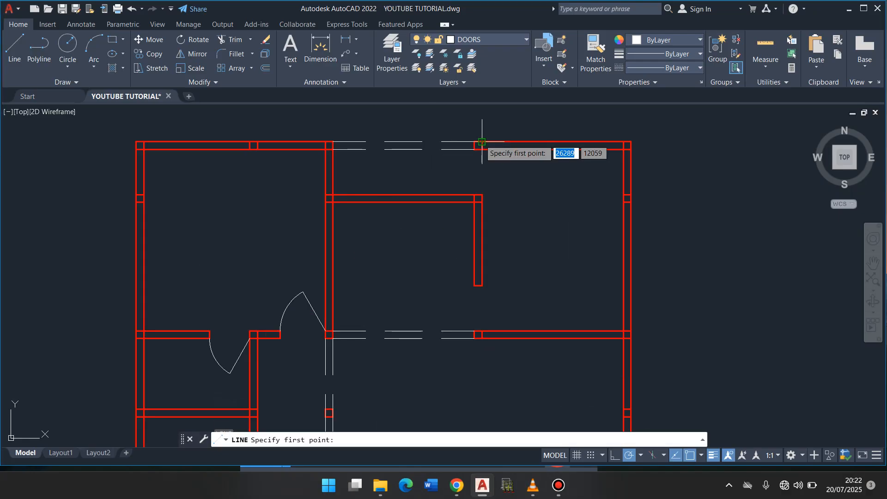
pyautogui.click(482, 331)
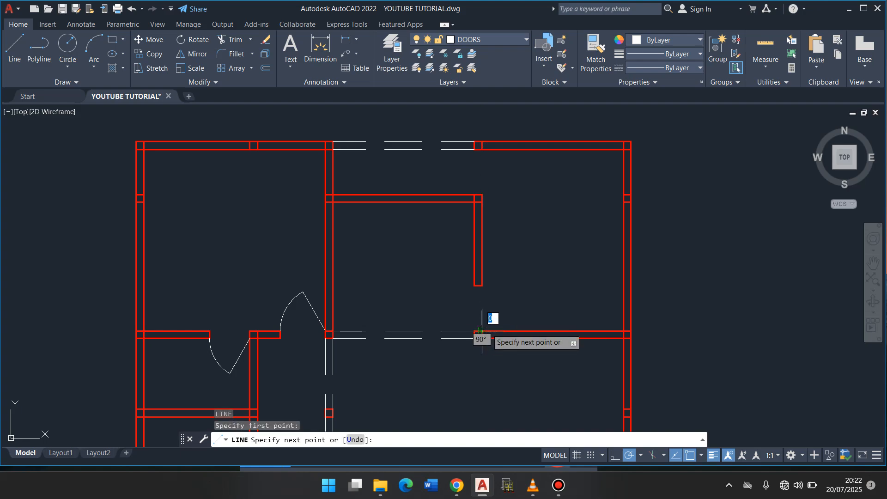
pyautogui.write('900')
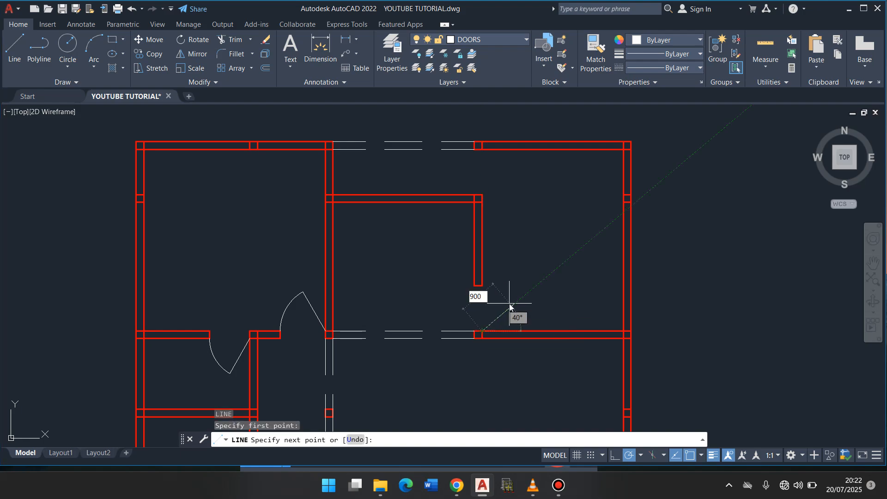
pyautogui.press('Return')
# - Draw a circle of radius 900 centred on the hinge point of the 40° door leaf
pyautogui.press('Return')
pyautogui.write('c')
pyautogui.press('Return')
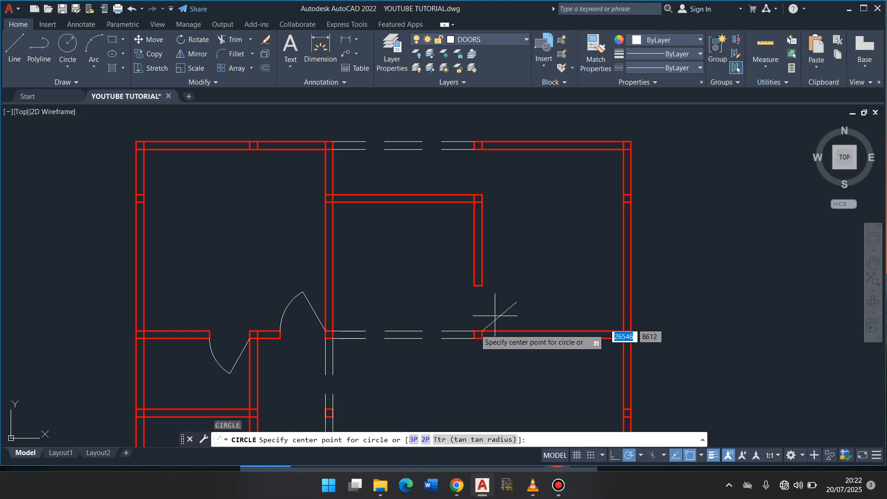
pyautogui.click(482, 331)
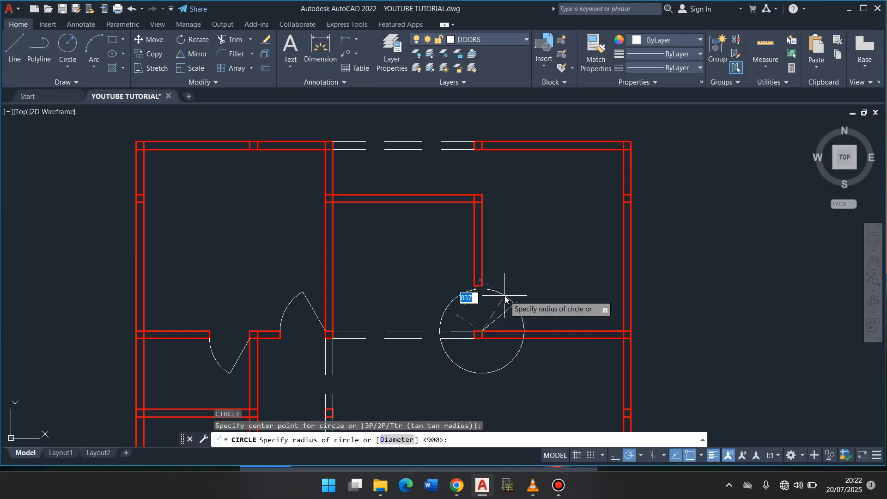
pyautogui.press('Return')
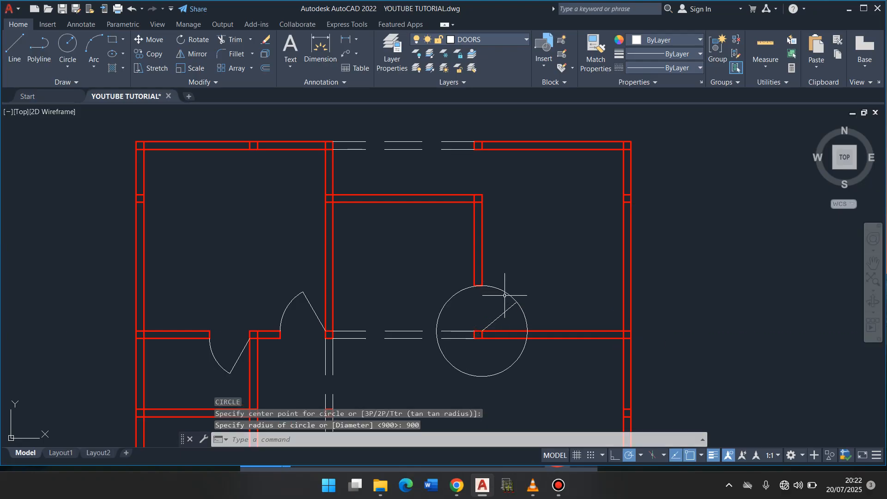
# - Draw a 900-long door leaf line at 320° from the inner corner of the top exterior wall, above the short vertical partition
pyautogui.write('l')
pyautogui.press('Return')
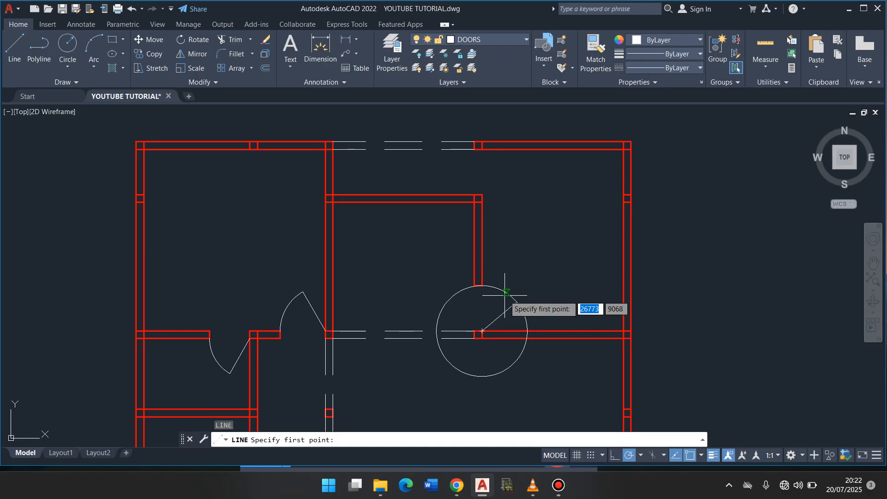
pyautogui.click(482, 148)
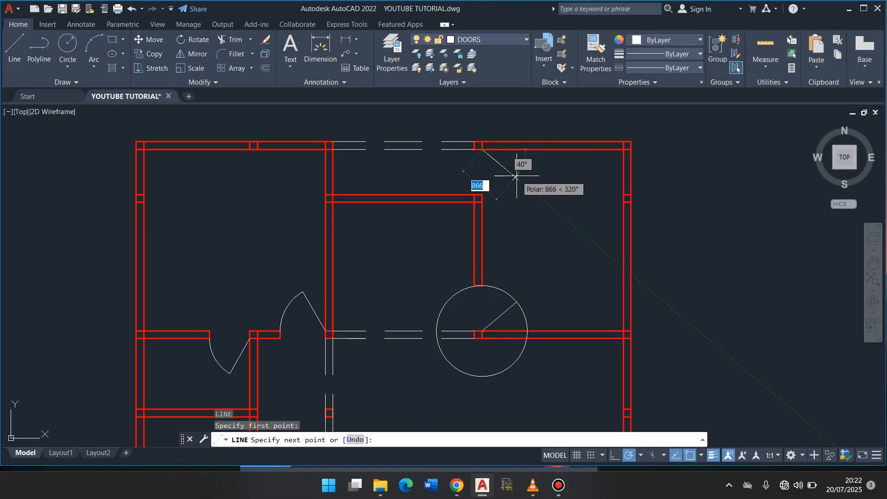
pyautogui.write('900')
pyautogui.press('Return')
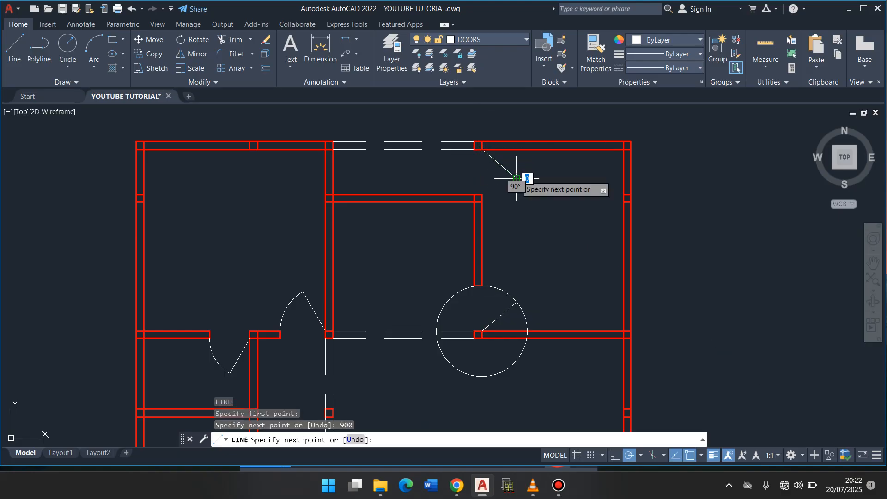
# - Draw a circle of radius 900 centred on the hinge point of the 320° door leaf at the top exterior wall
pyautogui.press('Return')
pyautogui.write('c')
pyautogui.press('Return')
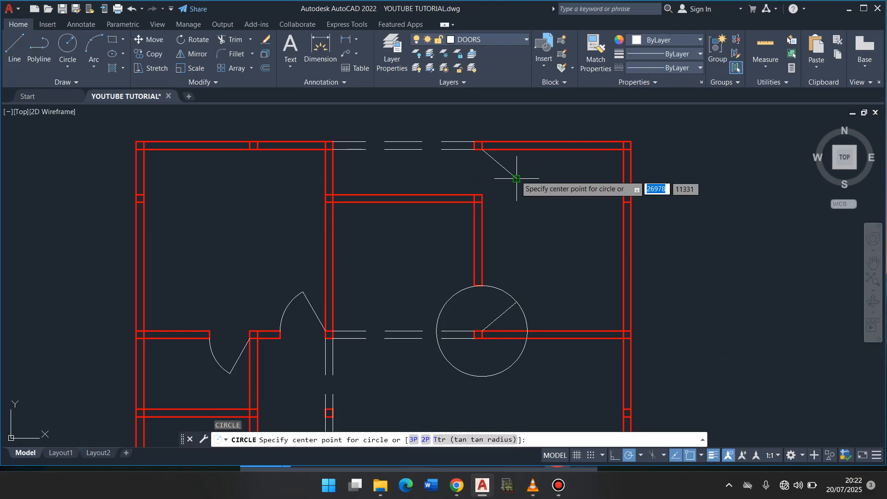
pyautogui.click(482, 149)
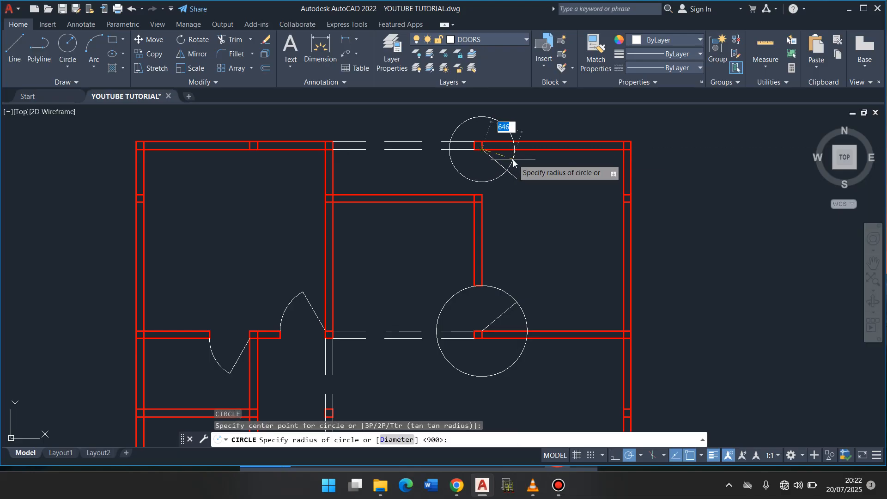
pyautogui.write('900')
pyautogui.press('Return')
# - Trim both 900-radius circles by the short vertical partition to separate the swing arcs from the door leaf ends to the wall faces
pyautogui.write('tr')
pyautogui.press('Return')
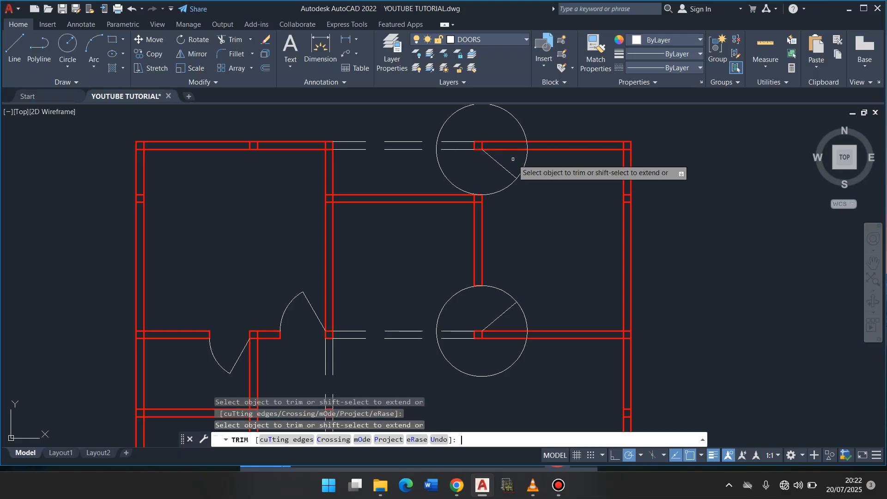
pyautogui.click(526, 166)
pyautogui.click(452, 181)
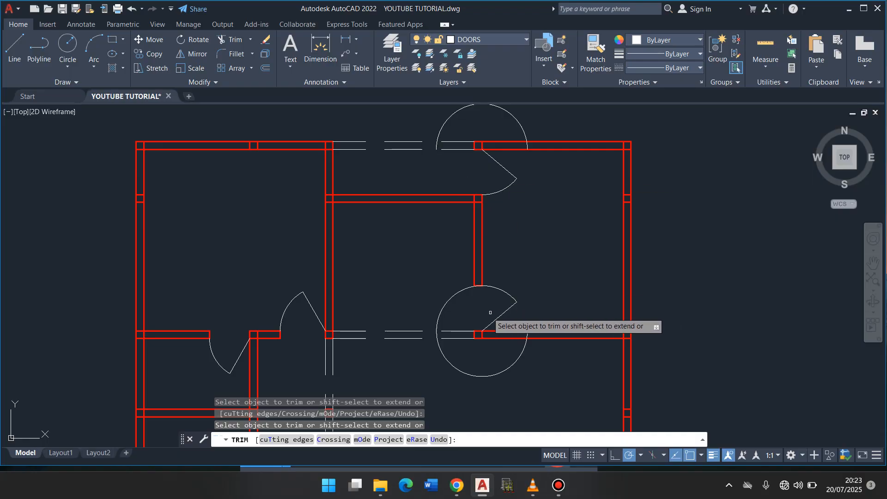
pyautogui.click(453, 296)
pyautogui.press('Return')
# - Delete the two leftover circle portions outside the door swings at the short vertical partition
pyautogui.click(460, 313)
pyautogui.click(447, 379)
pyautogui.click(472, 117)
pyautogui.click(422, 116)
pyautogui.press('Delete')
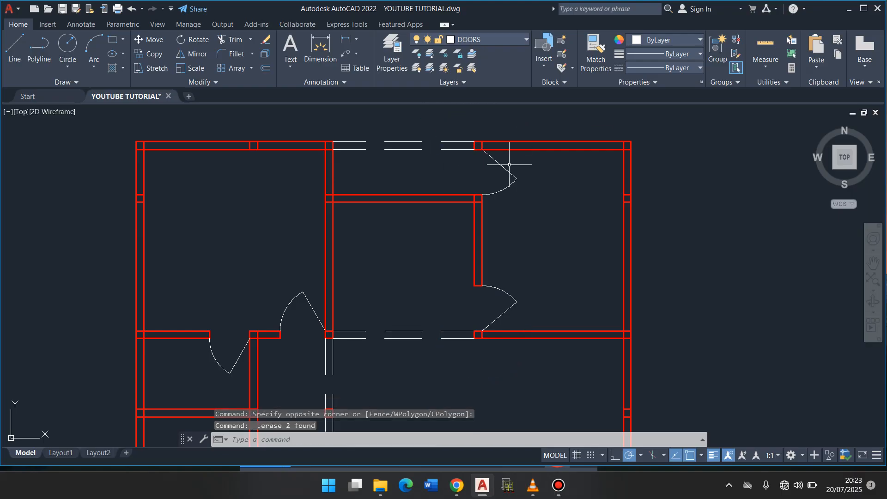
# - Draw a 900-long door leaf line at 40° from the upper wall corner at the lower entrance opening, facing the horizontal partition's free end
pyautogui.write('p')
pyautogui.press('Return')
pyautogui.moveTo(554, 267)
pyautogui.mouseDown()
pyautogui.moveTo(585, 204)
pyautogui.moveTo(580, 153)
pyautogui.mouseUp()
pyautogui.moveTo(527, 340); pyautogui.dragTo(505, 188)
pyautogui.moveTo(491, 278); pyautogui.dragTo(536, 280)
pyautogui.press('Escape')
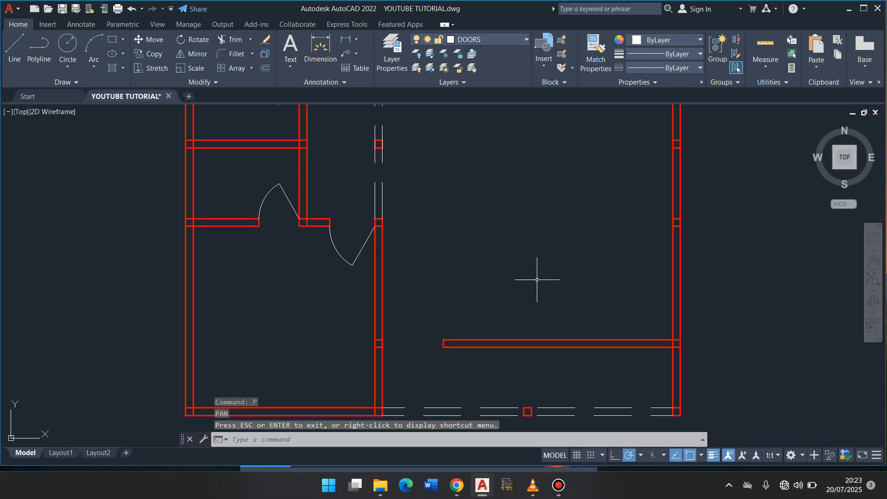
pyautogui.write('l')
pyautogui.press('Return')
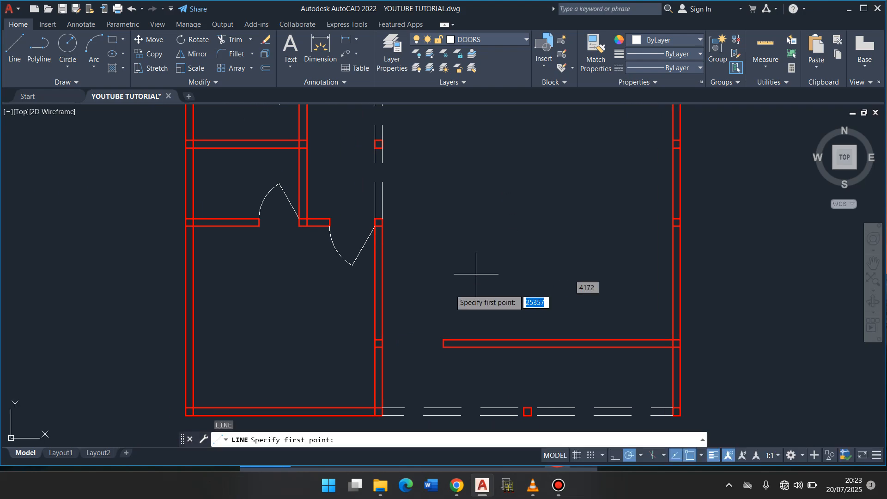
pyautogui.click(382, 340)
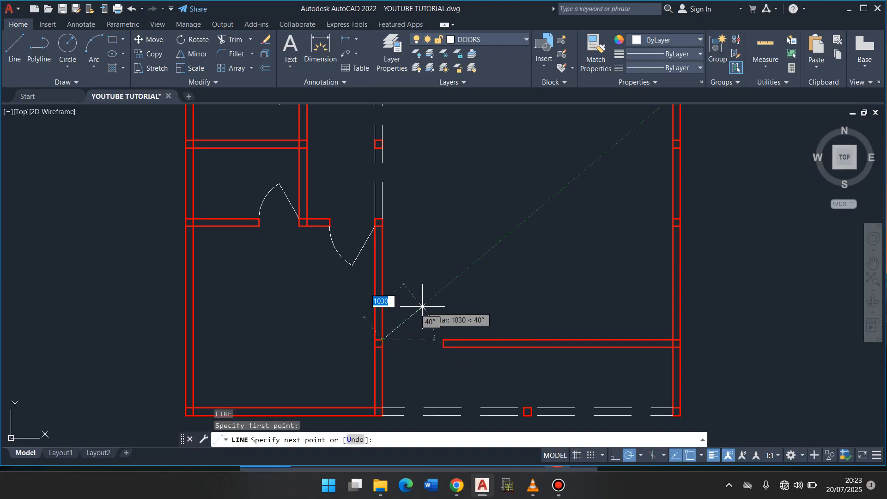
pyautogui.write('90')
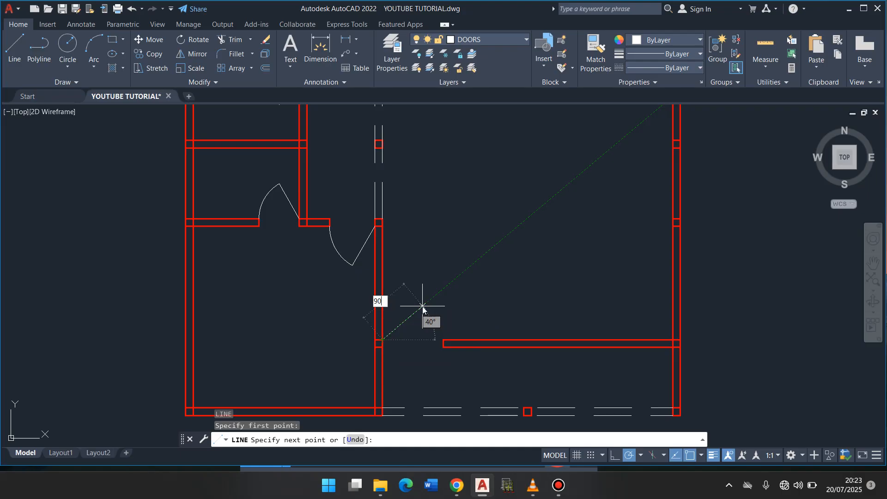
pyautogui.write('0')
pyautogui.press('Return')
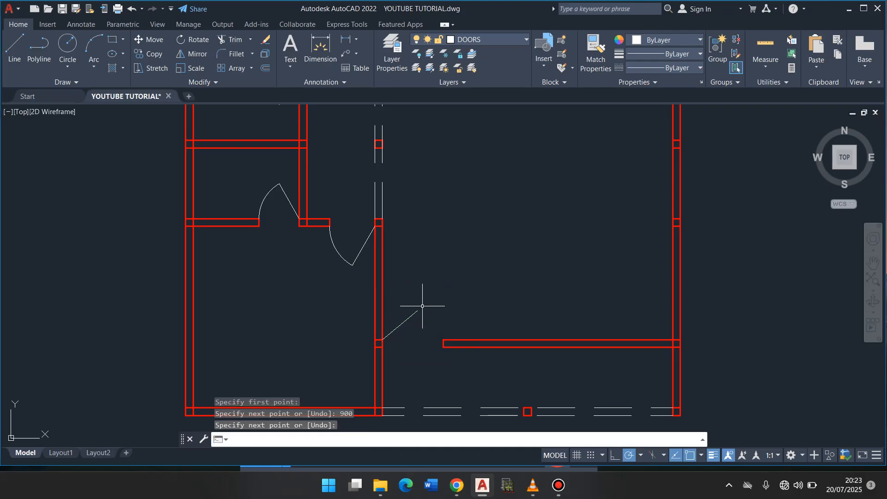
pyautogui.press('Return')
pyautogui.press('Return')
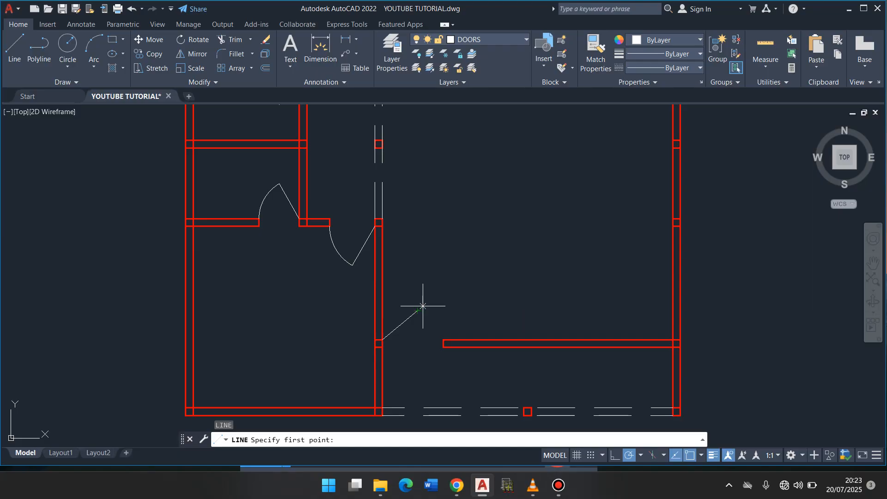
# - Draw a 300-long door leaf line at 160° from the upper corner of the lower horizontal partition's free end
pyautogui.click(442, 341)
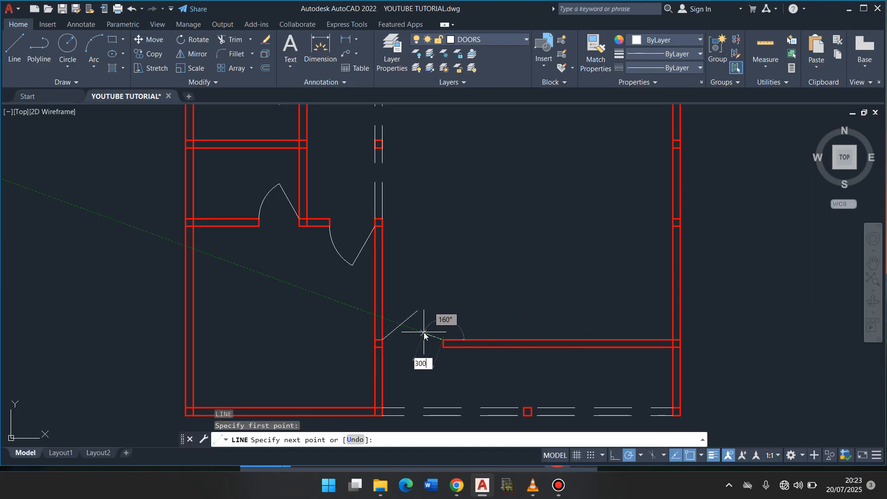
pyautogui.write('300')
pyautogui.press('Return')
# - Draw a circle of radius 900 centred on the hinge point of the entrance's 40° door leaf
pyautogui.press('Return')
pyautogui.write('c')
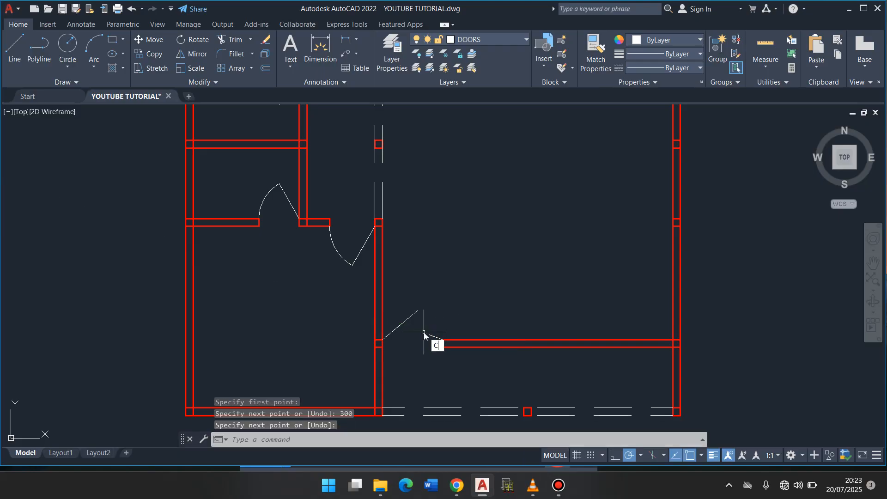
pyautogui.press('Return')
pyautogui.click(382, 339)
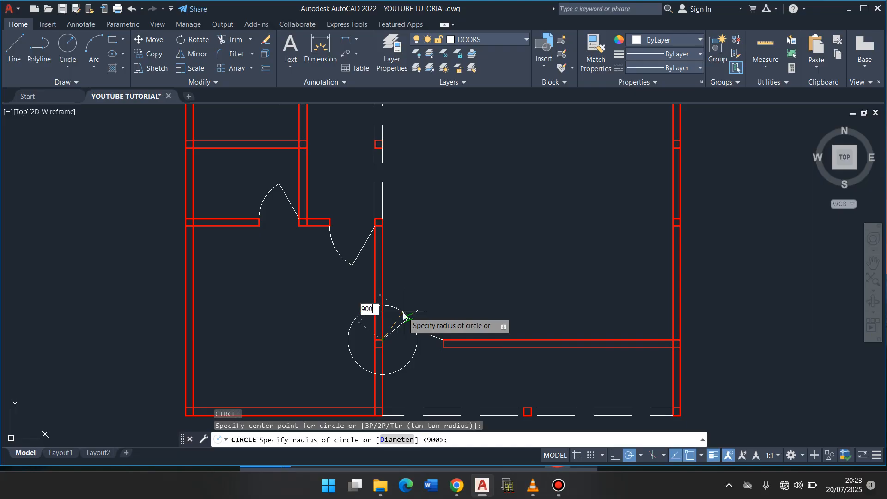
pyautogui.press('Return')
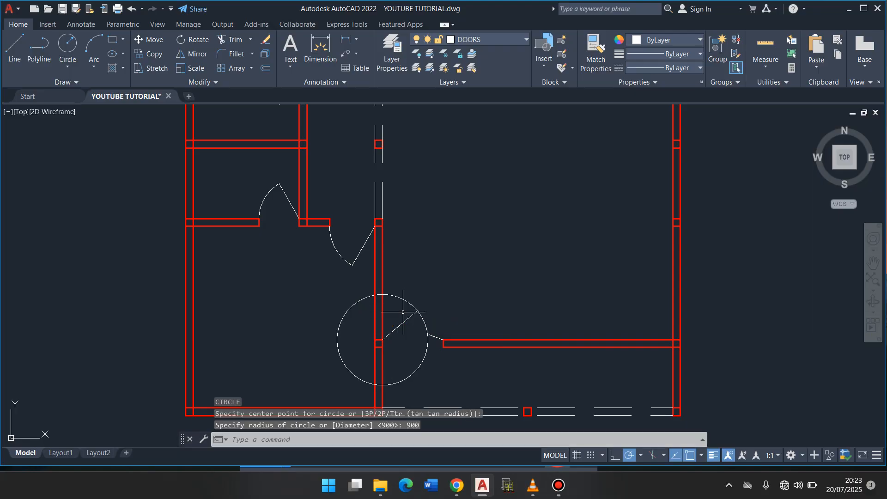
# - Draw a circle of radius 300 centred on the hinge point of the short 160° door leaf
pyautogui.press('Return')
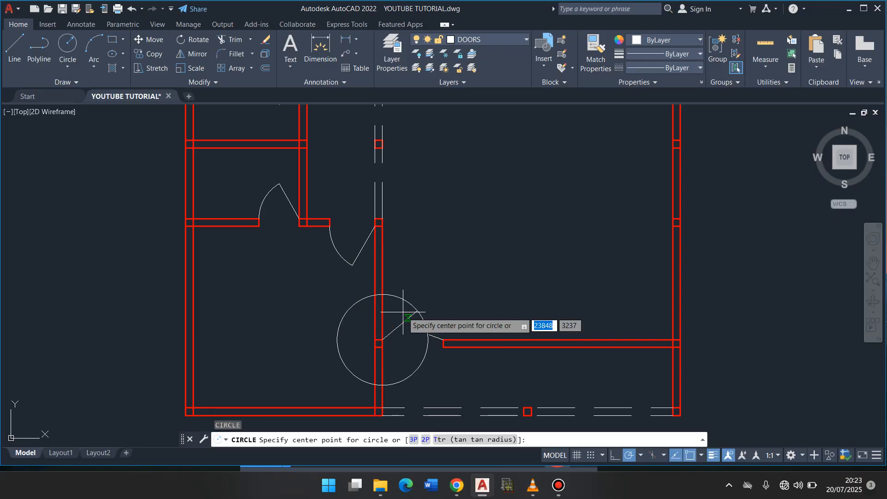
pyautogui.click(443, 340)
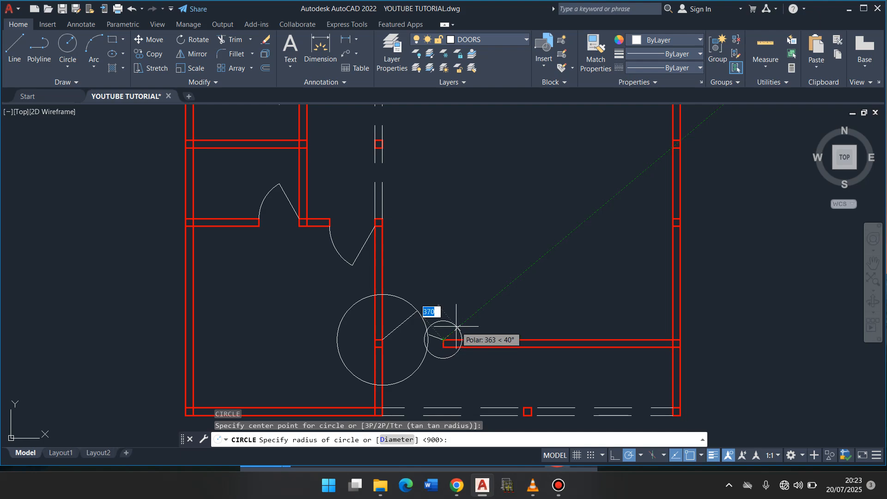
pyautogui.write('30')
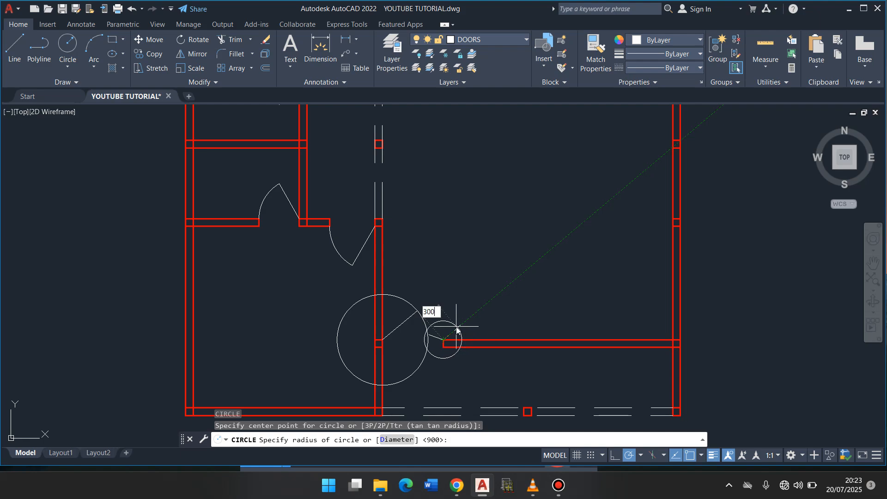
pyautogui.press('Return')
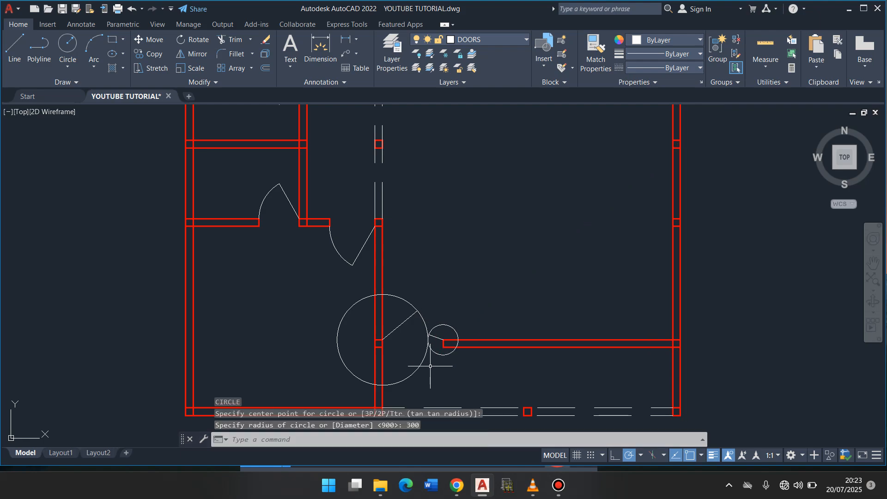
# - Delete the short door leaf line and redraw it 300 long at 160° from the partition's upper end corner
pyautogui.click(435, 337)
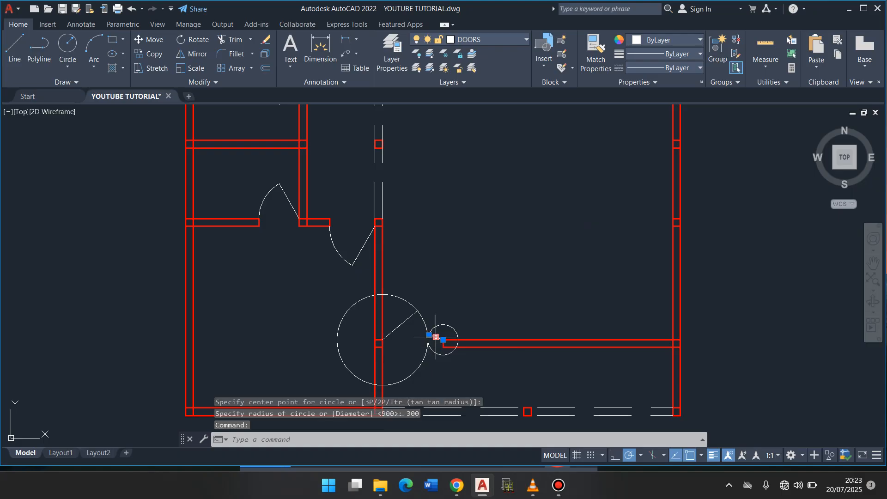
pyautogui.press('Delete')
pyautogui.write('l')
pyautogui.press('Return')
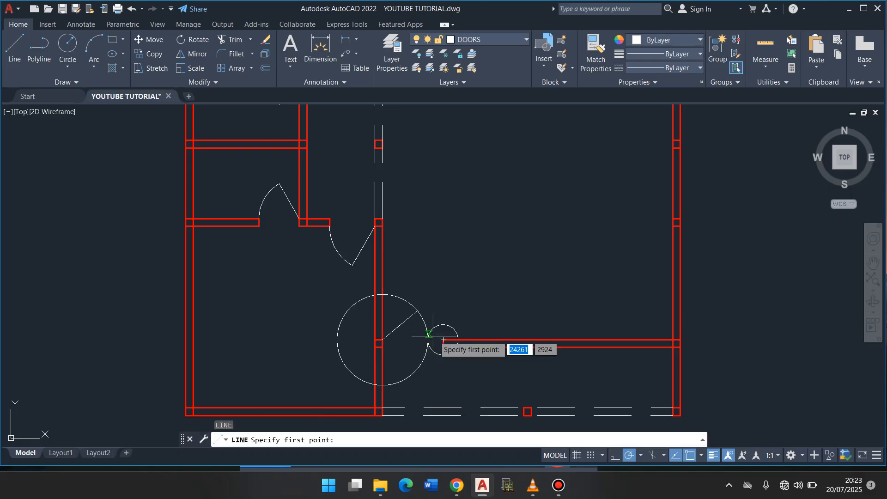
pyautogui.click(443, 341)
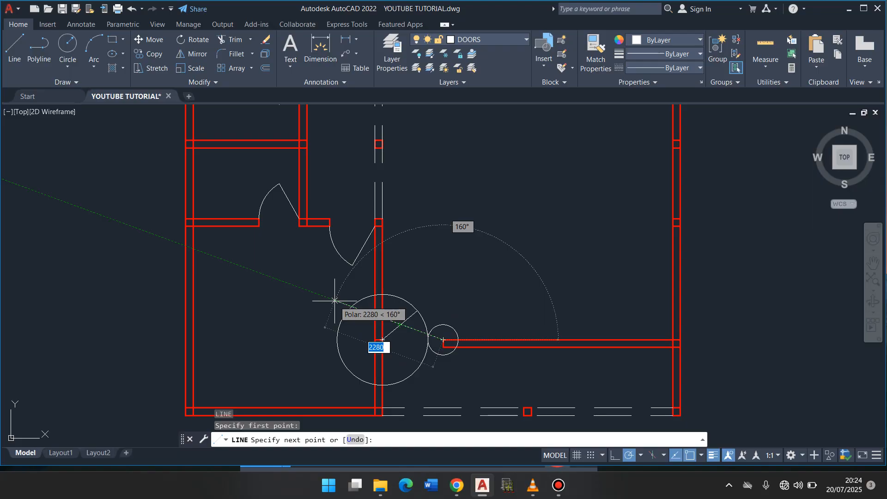
pyautogui.write('3')
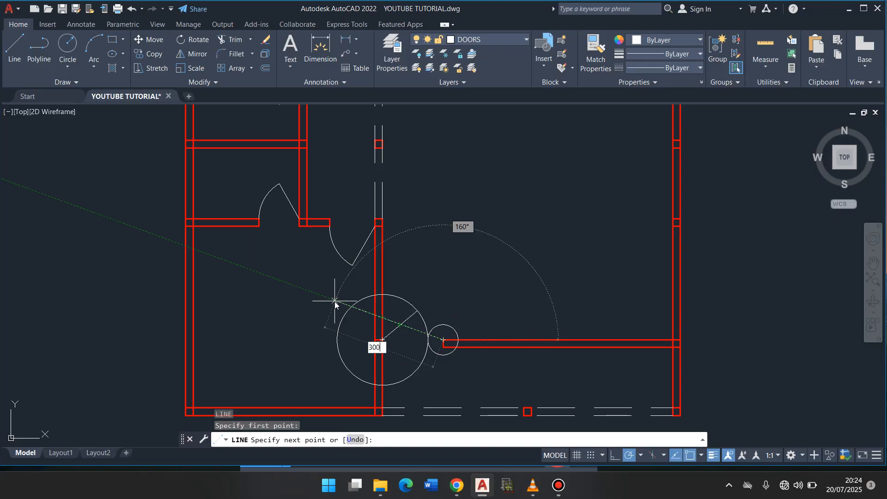
pyautogui.write('00')
pyautogui.press('Return')
# - Trim the 900 and 300 circles at the lower entrance, leaving their swing arcs between the leaf ends and the opening
pyautogui.write('tr')
pyautogui.press('Return')
pyautogui.press('Return')
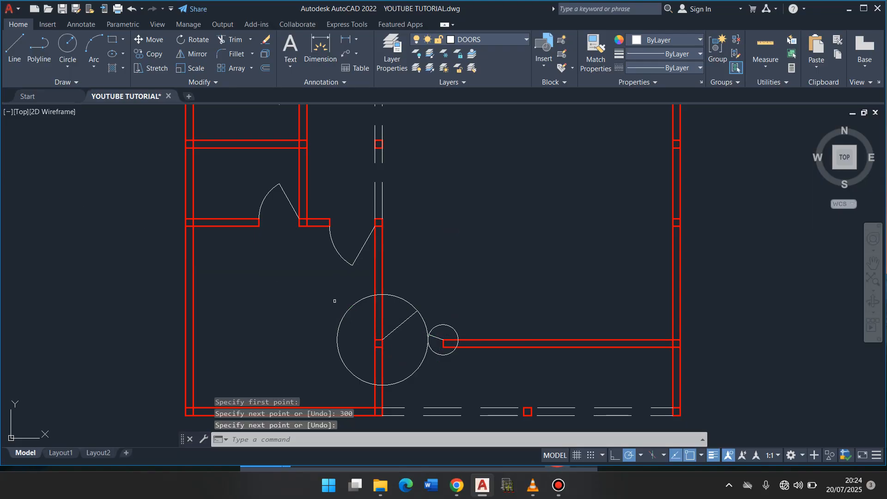
pyautogui.click(398, 298)
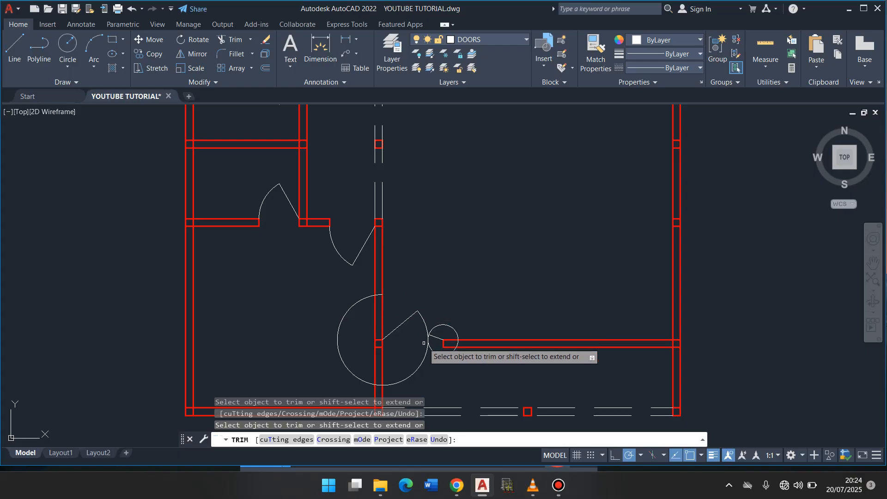
pyautogui.click(422, 349)
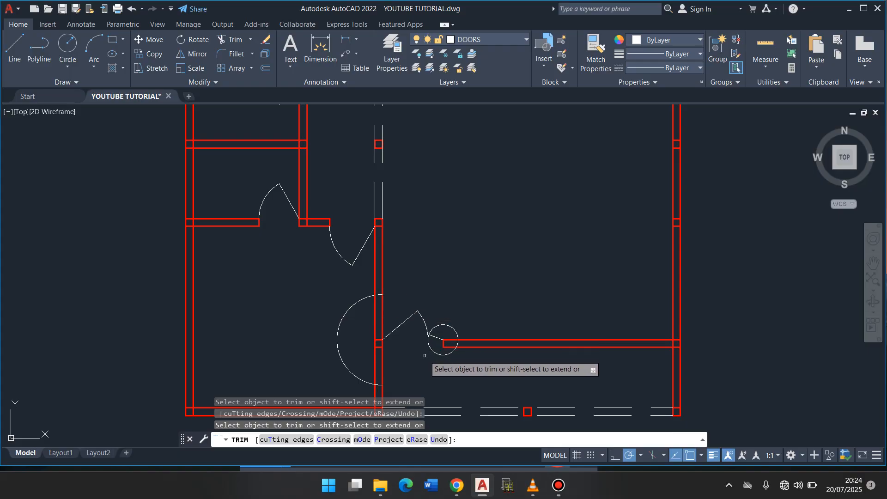
pyautogui.click(438, 329)
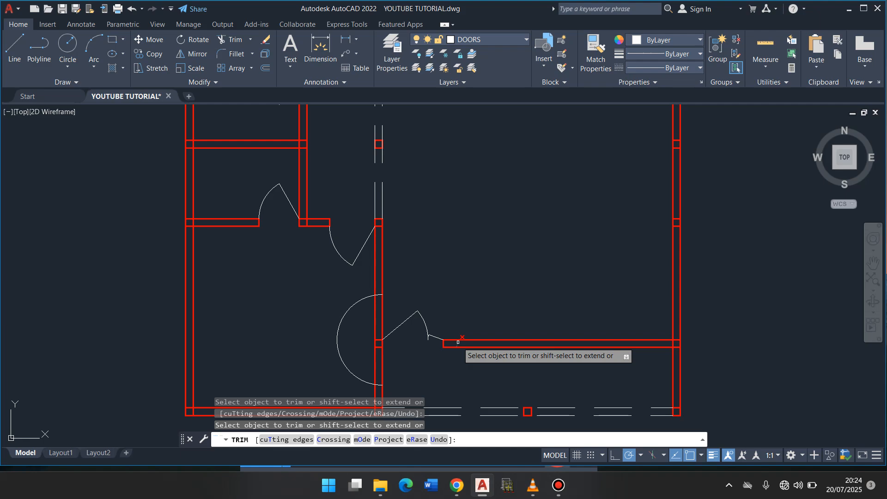
pyautogui.press('Return')
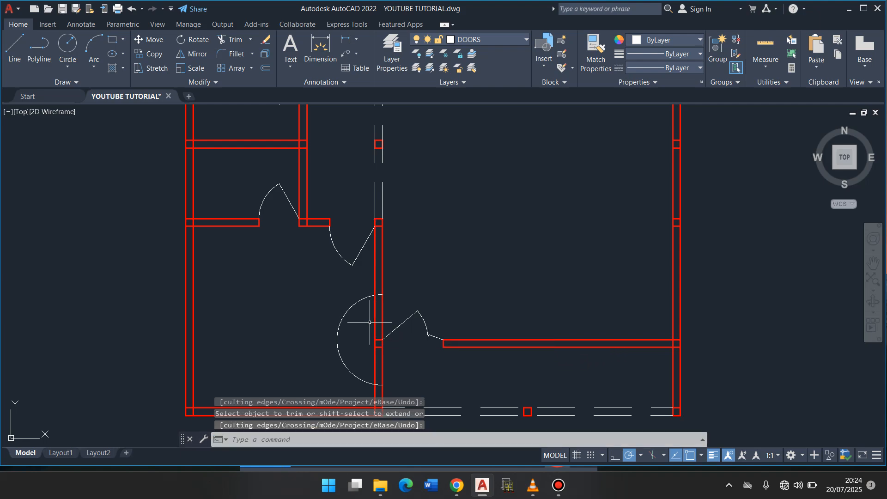
# - Delete the leftover half circle on the other side of the wall beside the lower entrance door
pyautogui.click(317, 303)
pyautogui.click(359, 332)
pyautogui.click(361, 332)
pyautogui.click(338, 328)
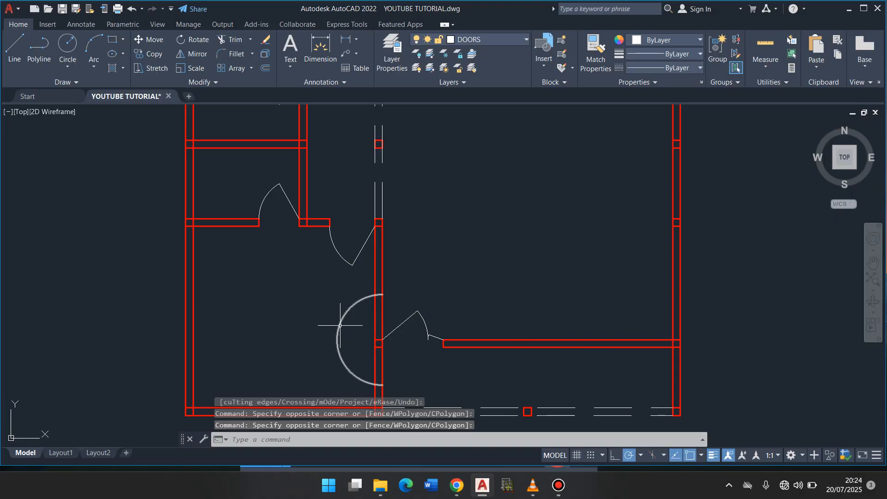
pyautogui.click(339, 326)
pyautogui.press('Delete')
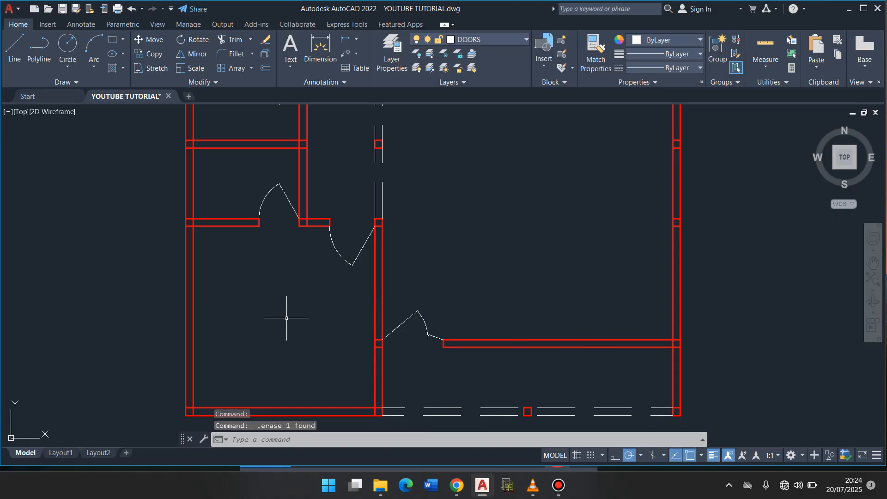
# - Delete the two leftover short lines across the east exterior wall, level with the small square column on the dashed line
pyautogui.scroll(-10, 287, 318)
pyautogui.scroll(8, 286, 318)
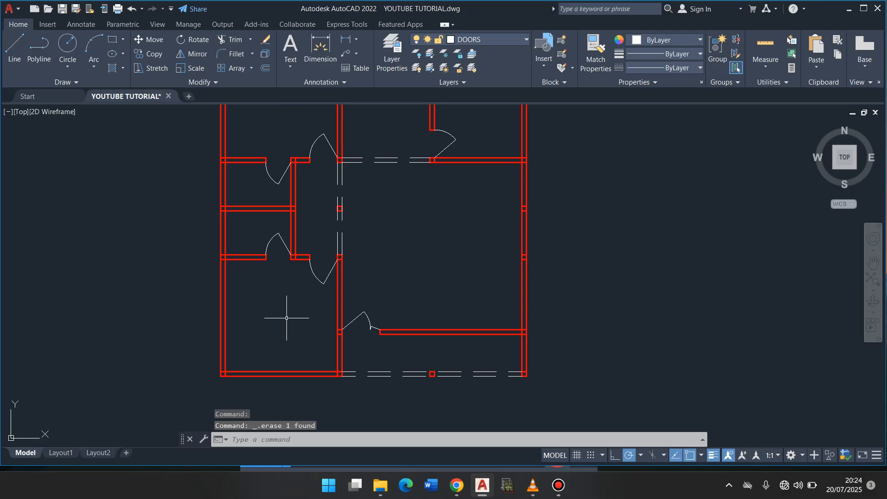
pyautogui.click(524, 210)
pyautogui.press('Delete')
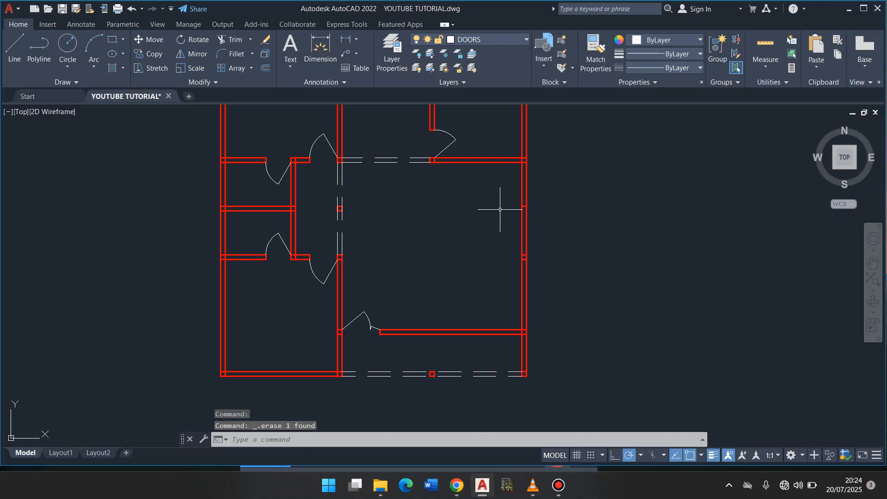
pyautogui.click(524, 205)
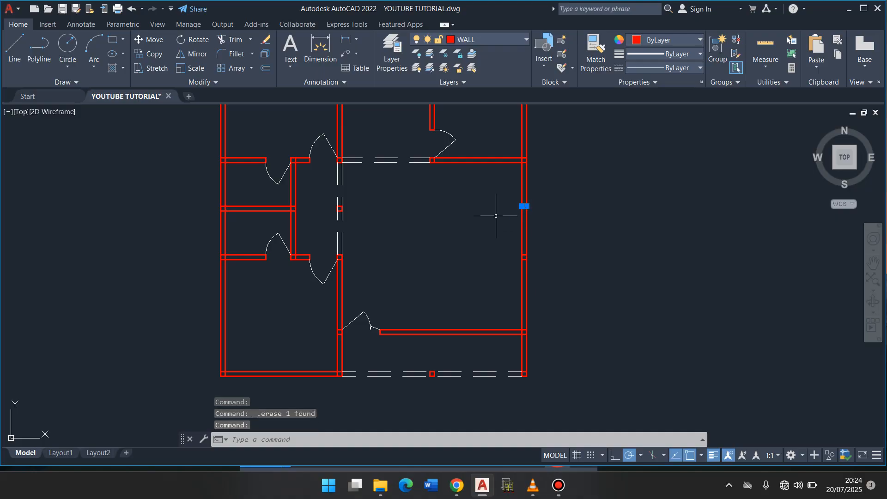
pyautogui.press('Escape')
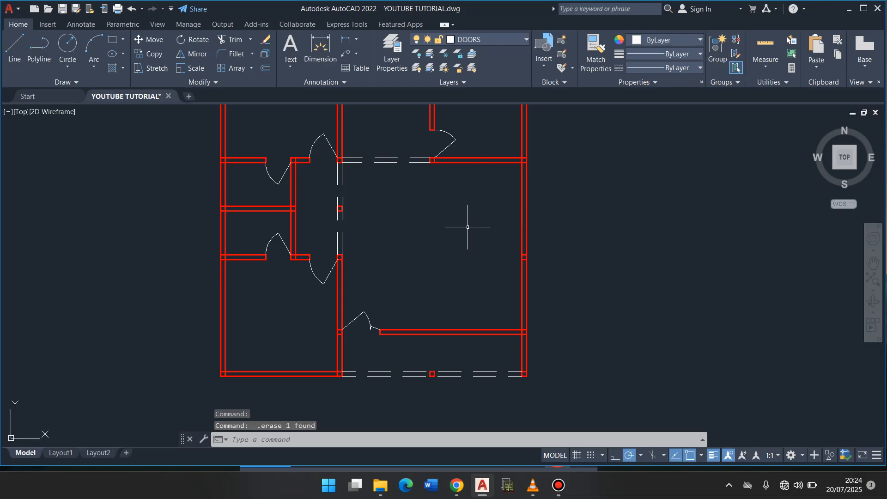
# - Delete the second pair of leftover short lines across the east exterior wall, midway down the large room
pyautogui.click(524, 256)
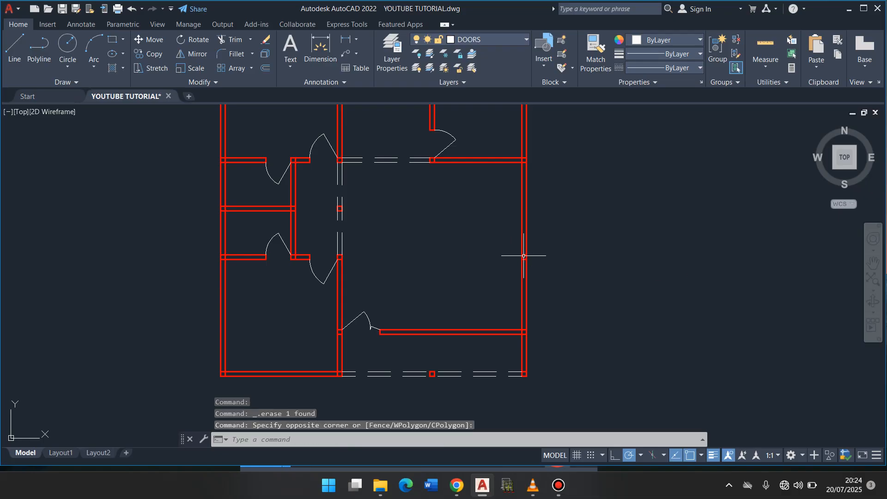
pyautogui.click(524, 255)
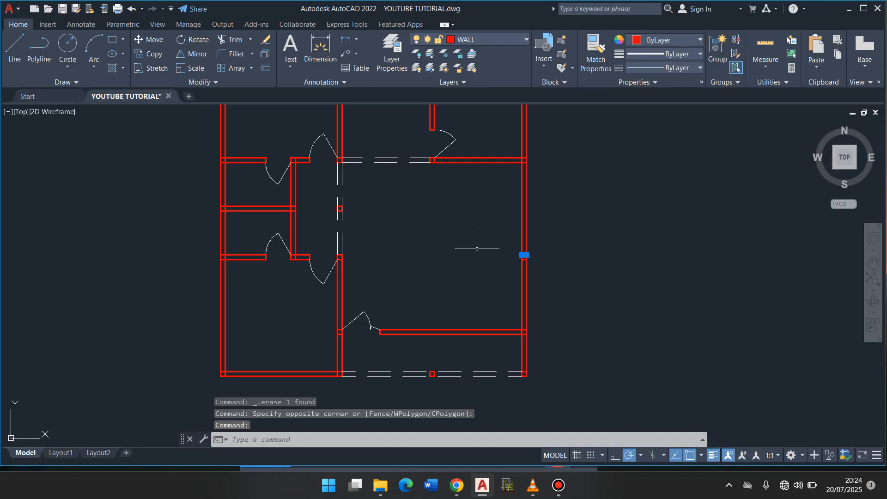
pyautogui.press('Delete')
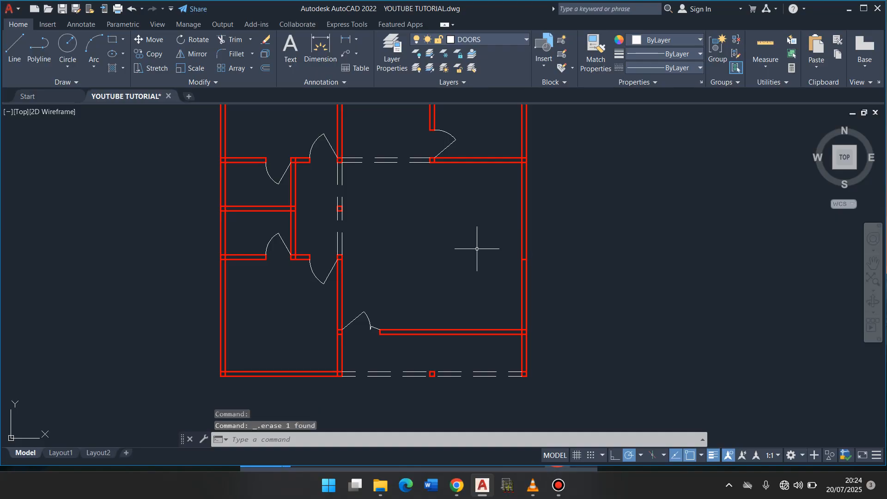
pyautogui.click(525, 260)
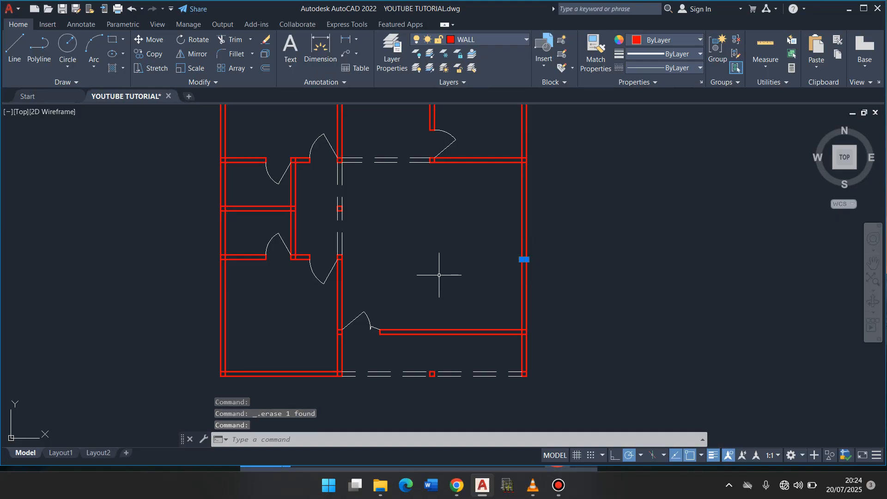
pyautogui.press('Escape')
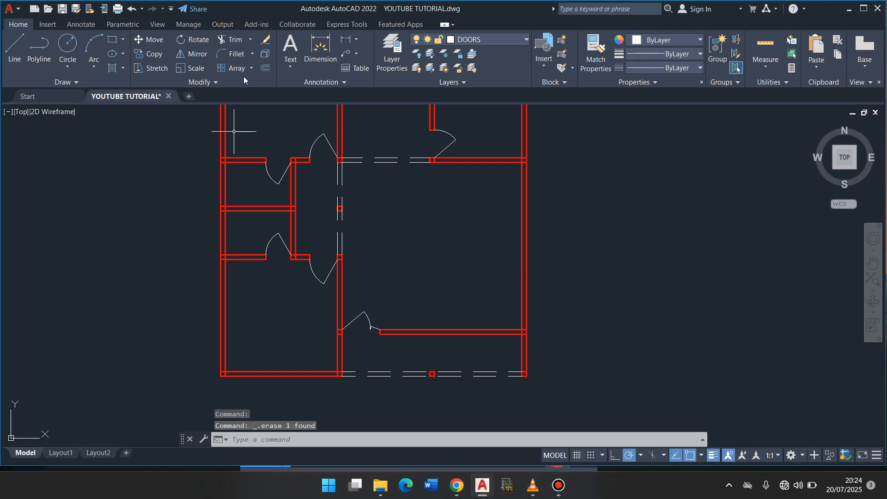
# - Trim the overlapping wall lines where the two small rooms' partitions meet each other and the west exterior wall, and save the drawing
pyautogui.click(231, 40)
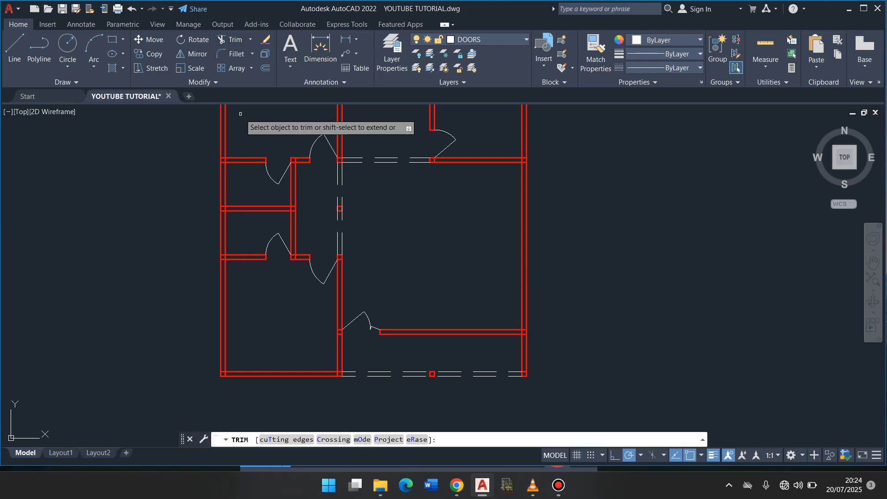
pyautogui.click(240, 114)
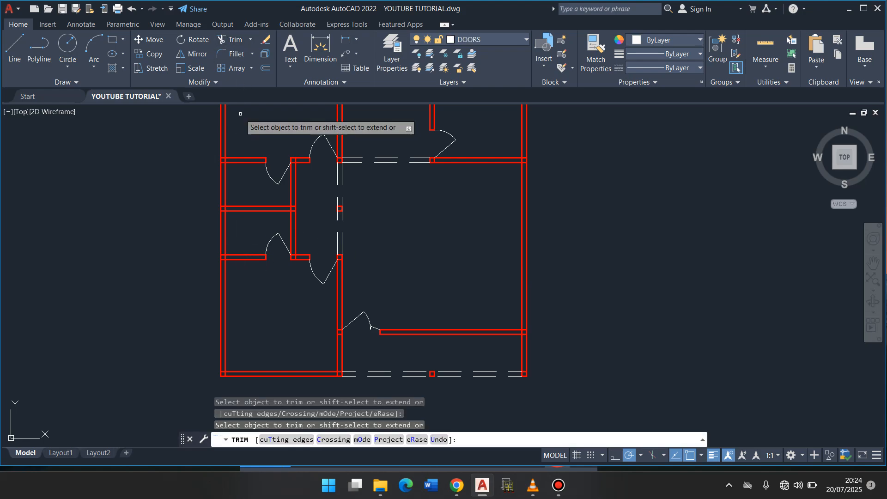
pyautogui.click(293, 209)
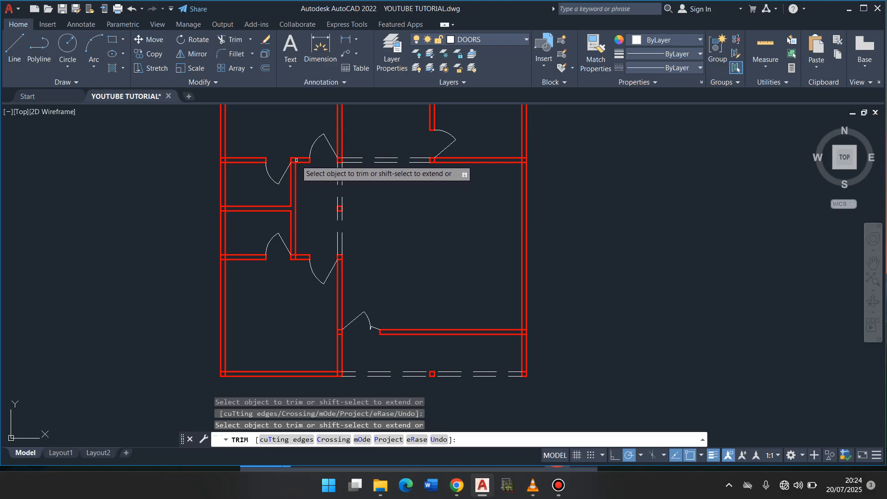
pyautogui.click(225, 159)
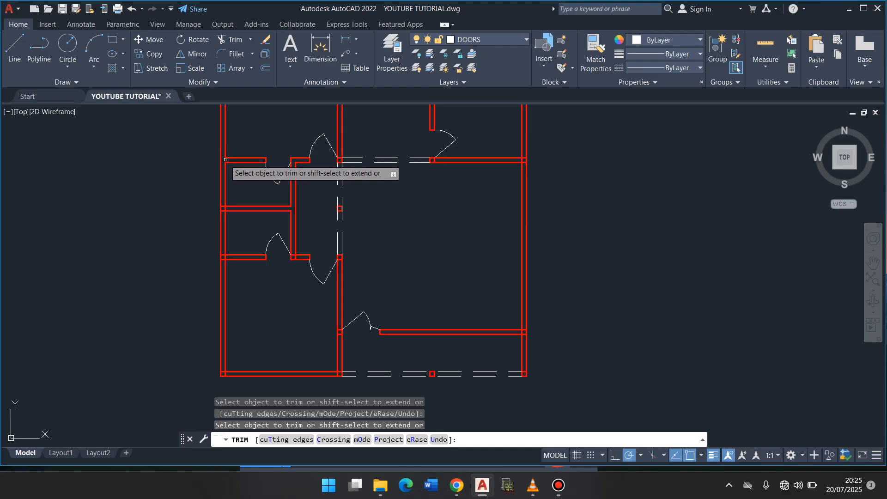
pyautogui.click(222, 207)
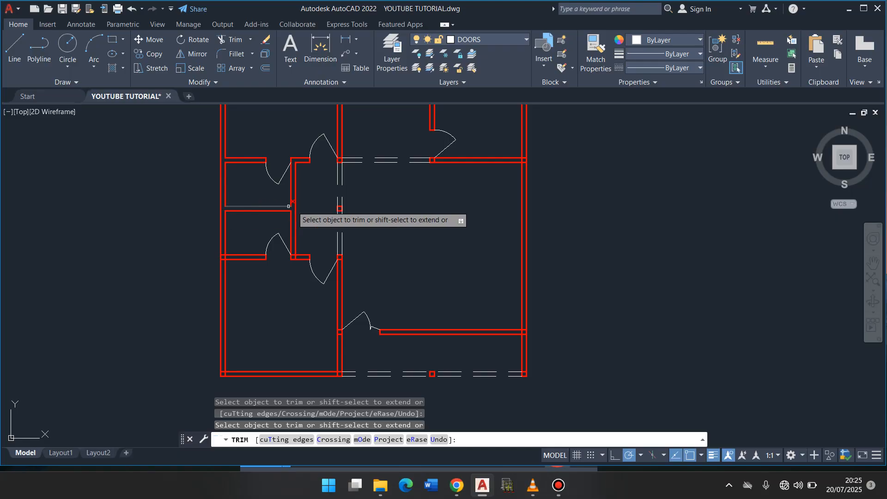
pyautogui.click(223, 258)
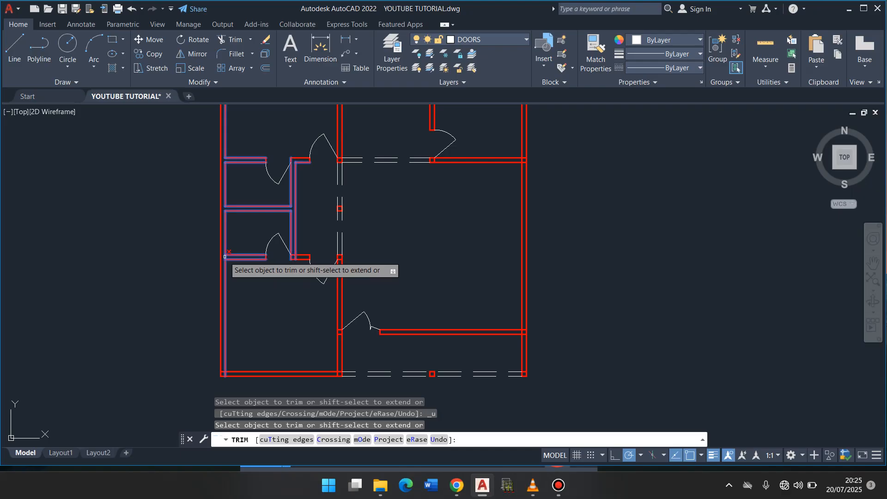
pyautogui.press('Escape')
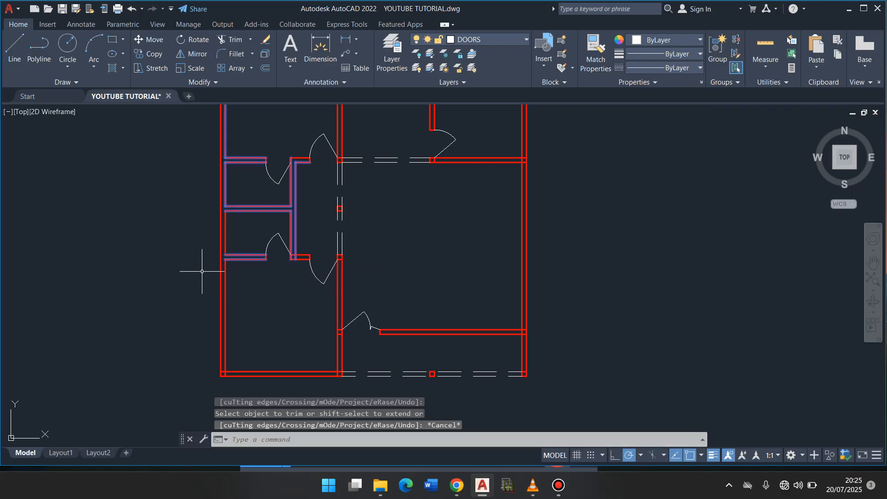
pyautogui.press('Escape')
pyautogui.hotkey('ctrl', 's')
pyautogui.scroll(-6, 403, 214)
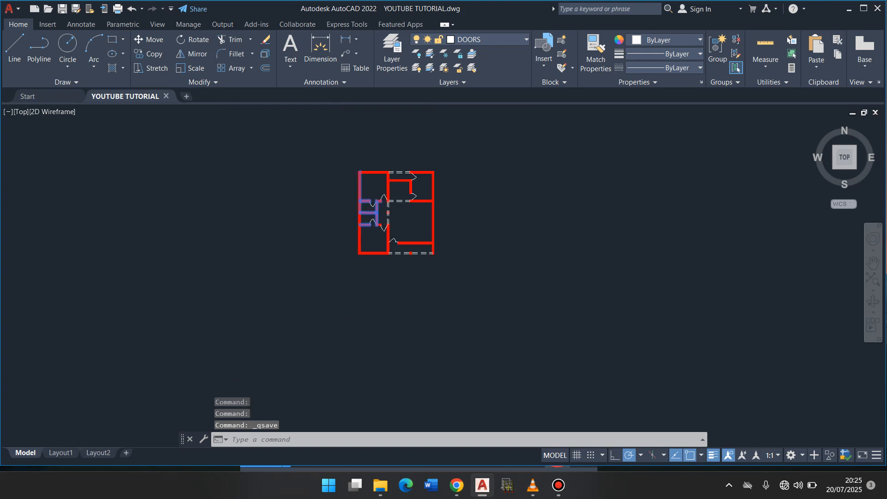
pyautogui.press('Escape')
pyautogui.press('Escape')
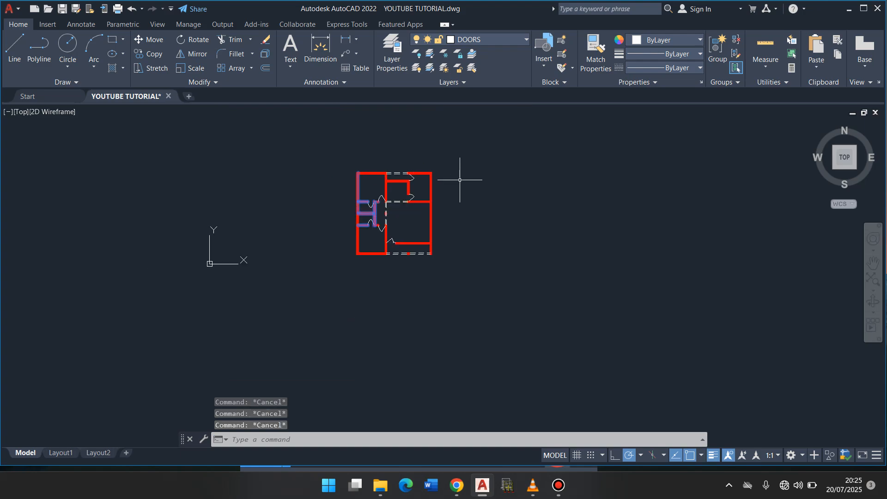
pyautogui.write('l')
pyautogui.press('Return')
pyautogui.click(461, 181)
pyautogui.click(464, 213)
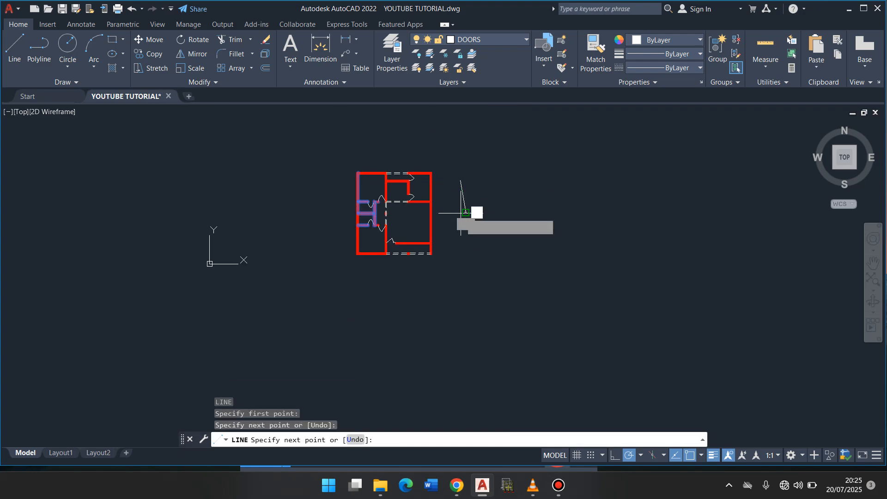
pyautogui.press('Escape')
pyautogui.press('Escape')
pyautogui.hotkey('ctrl', 'z')
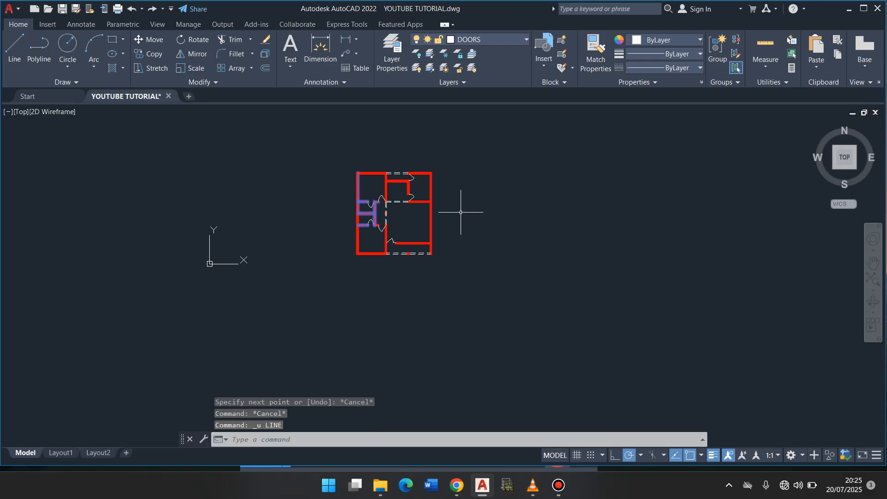
# - Clear the lingering highlight on the walls around the two small rooms by selecting and deselecting them, and save the drawing
pyautogui.scroll(4, 408, 196)
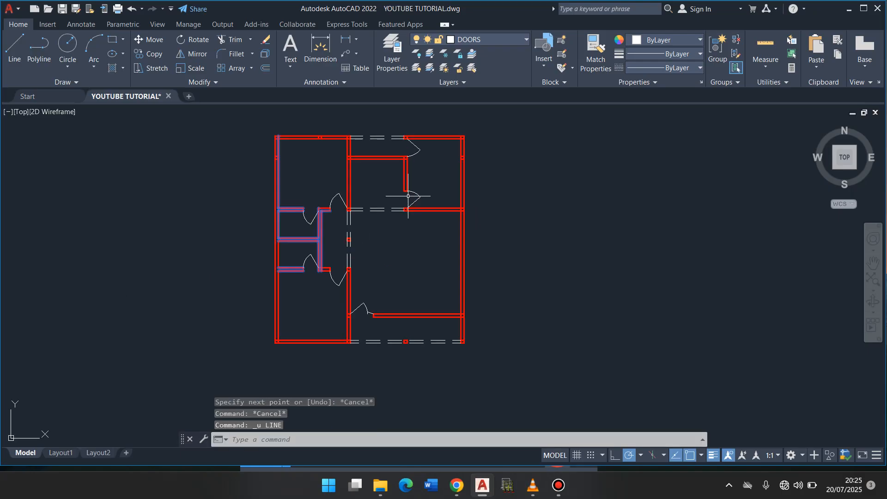
pyautogui.click(320, 228)
pyautogui.press('Escape')
pyautogui.press('Escape')
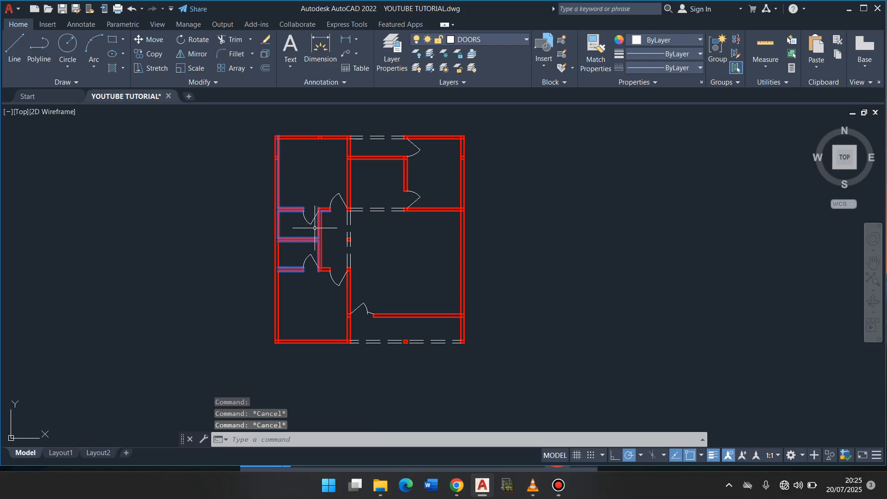
pyautogui.click(356, 306)
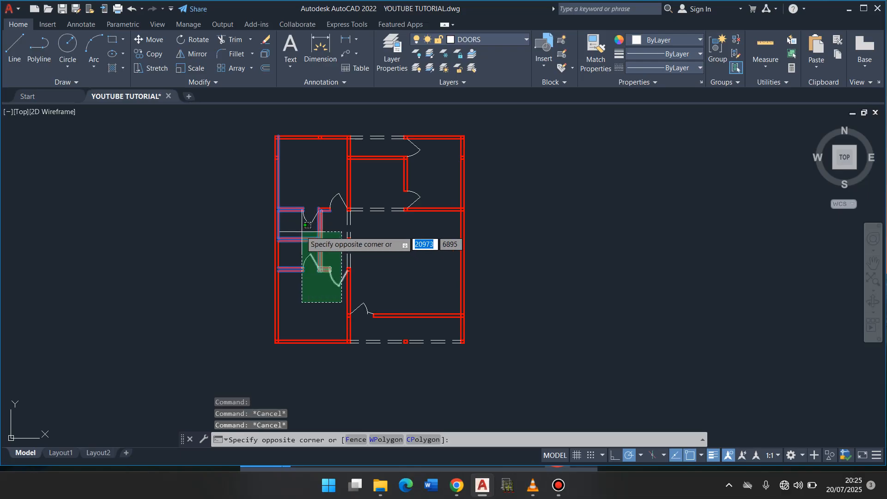
pyautogui.click(252, 182)
pyautogui.press('Escape')
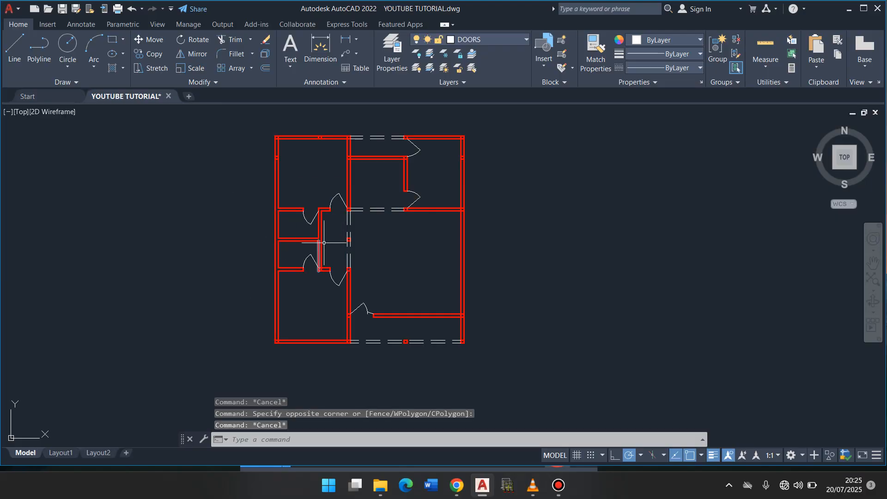
pyautogui.hotkey('ctrl', 's')
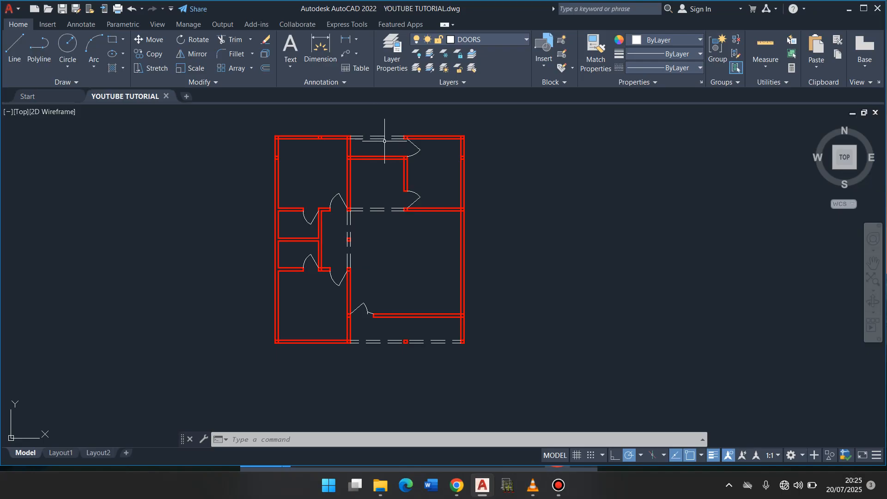
# - Turn the HIDDEN DETAILS layer off and back on to check which lines it holds
pyautogui.click(527, 41)
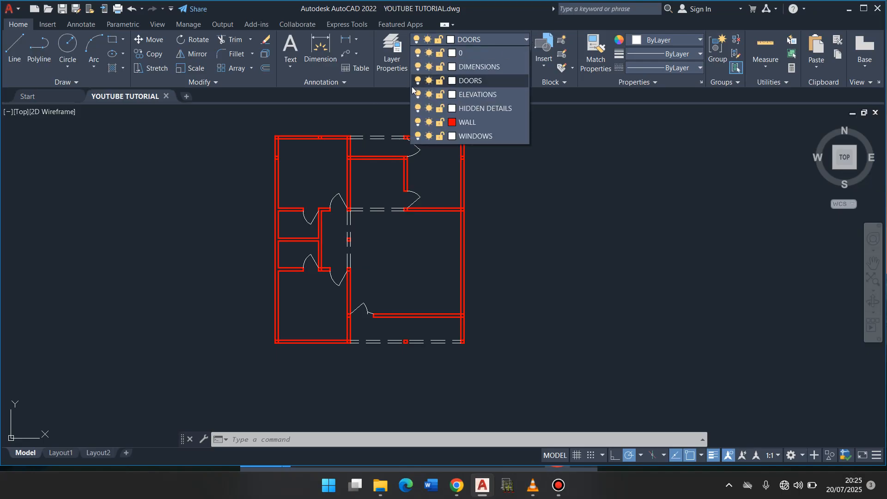
pyautogui.click(418, 109)
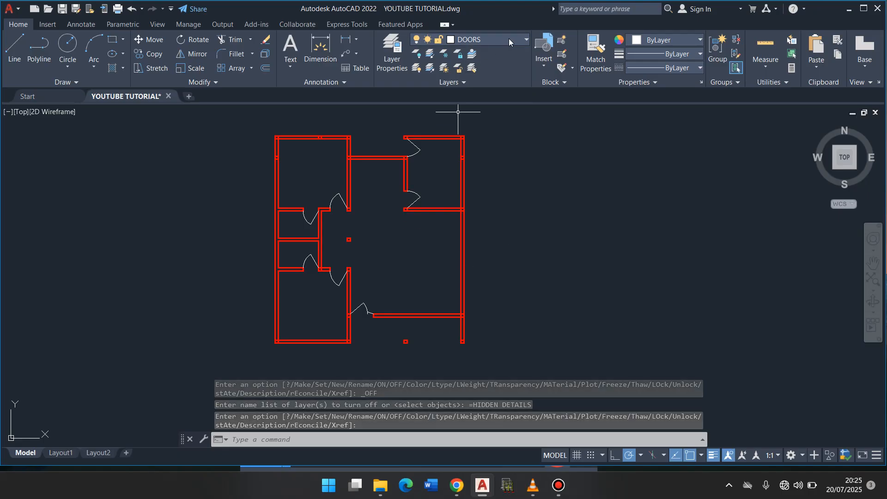
pyautogui.click(526, 40)
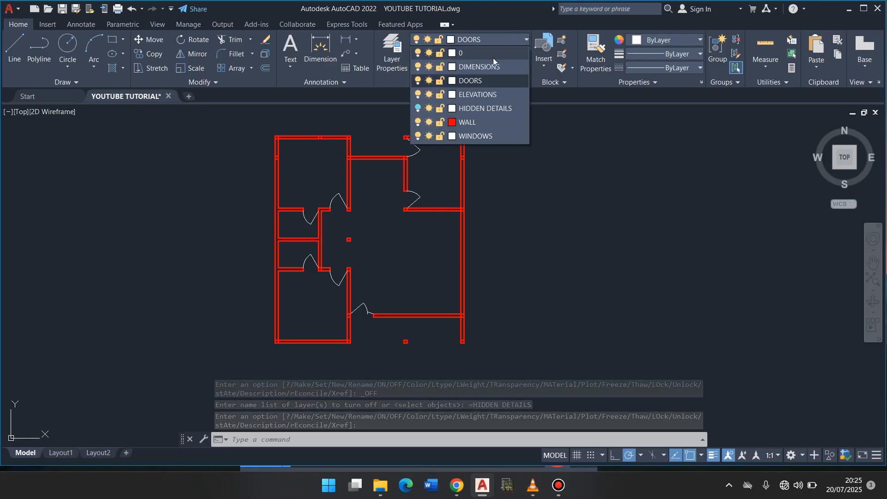
pyautogui.click(418, 110)
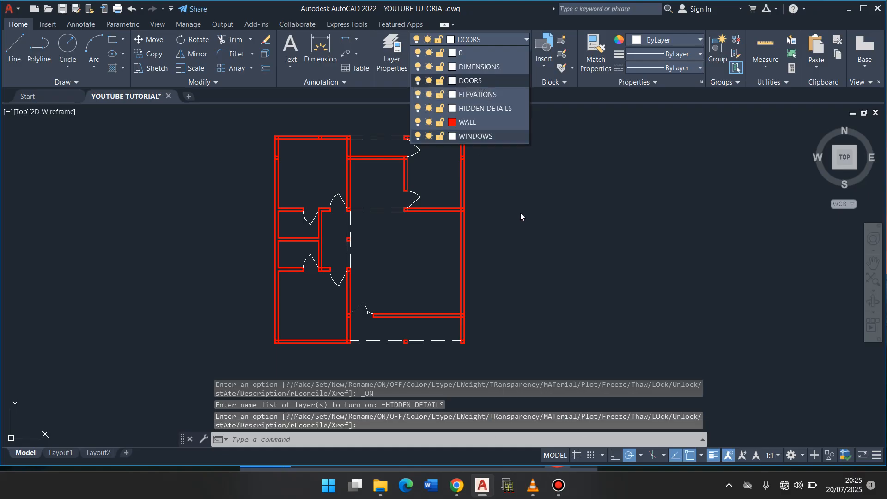
# - Turn the WALL layer off and back on to check which lines it holds
pyautogui.click(527, 40)
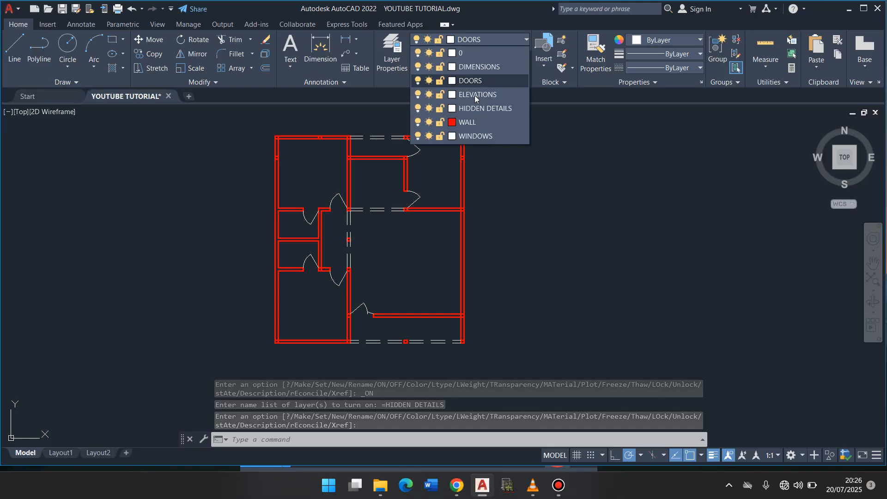
pyautogui.click(417, 122)
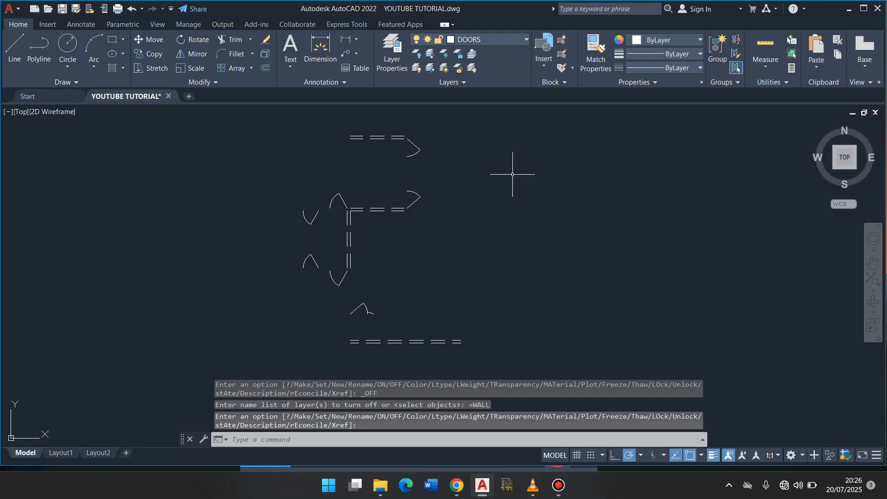
pyautogui.click(526, 40)
pyautogui.click(418, 122)
pyautogui.click(529, 231)
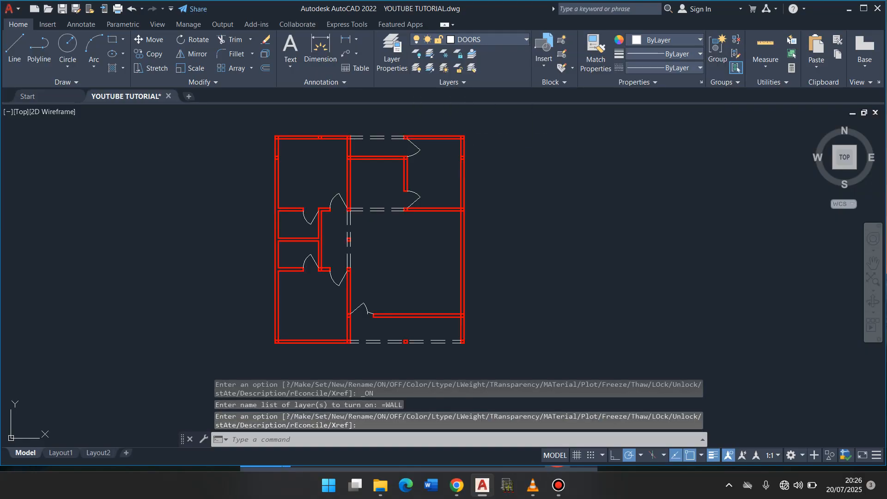
# - Save the drawing with all layers switched on
pyautogui.hotkey('ctrl', 's')
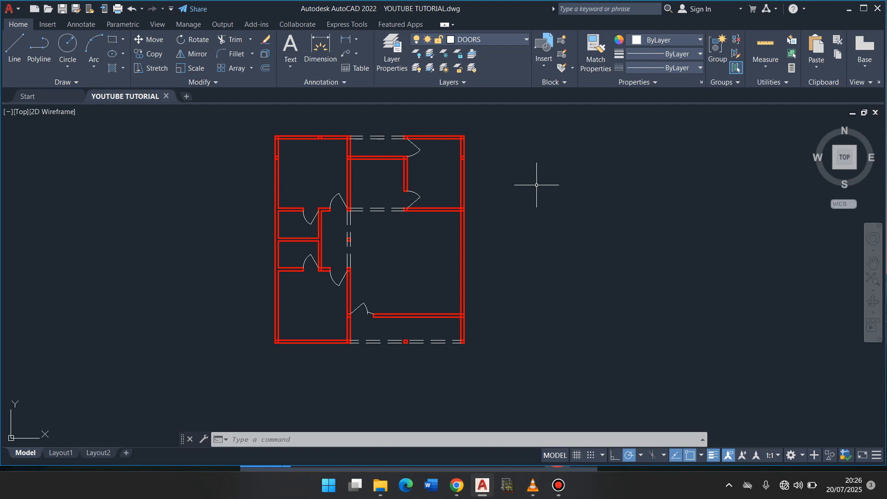
pyautogui.hotkey('ctrl', 's')
pyautogui.hotkey('ctrl', 's')
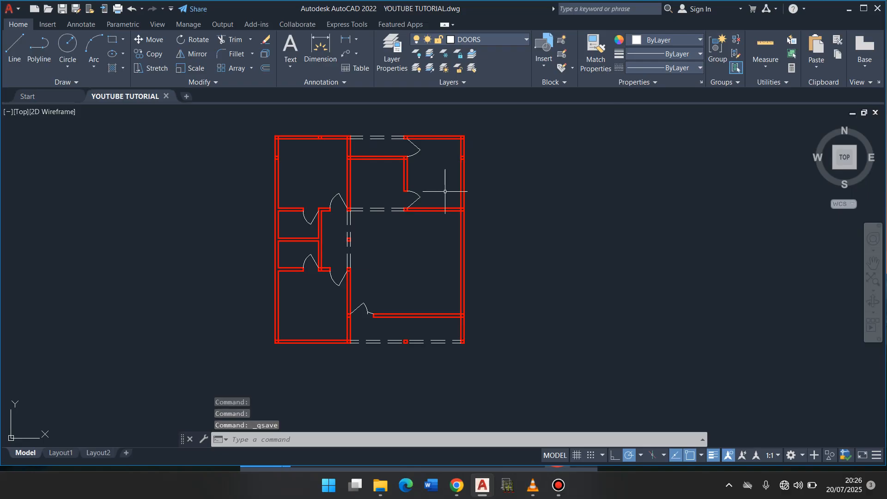